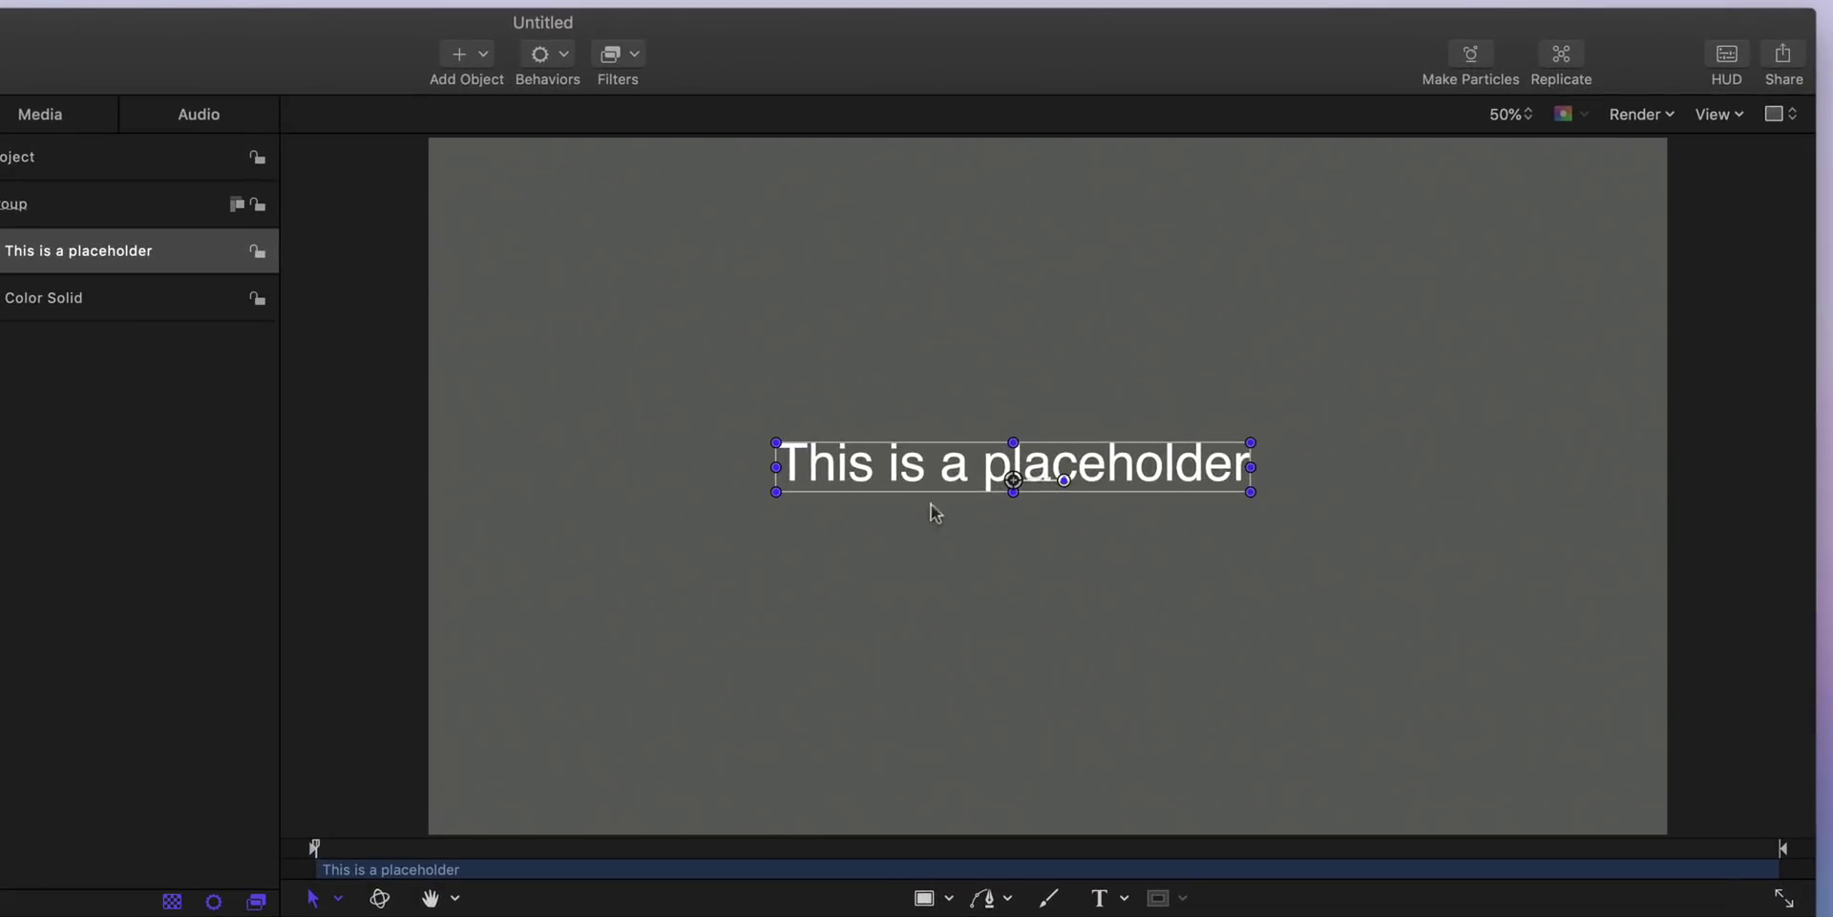
- Nudge the placeholder text slightly right and down on the canvas
left_click_drag(952, 479, 985, 492)
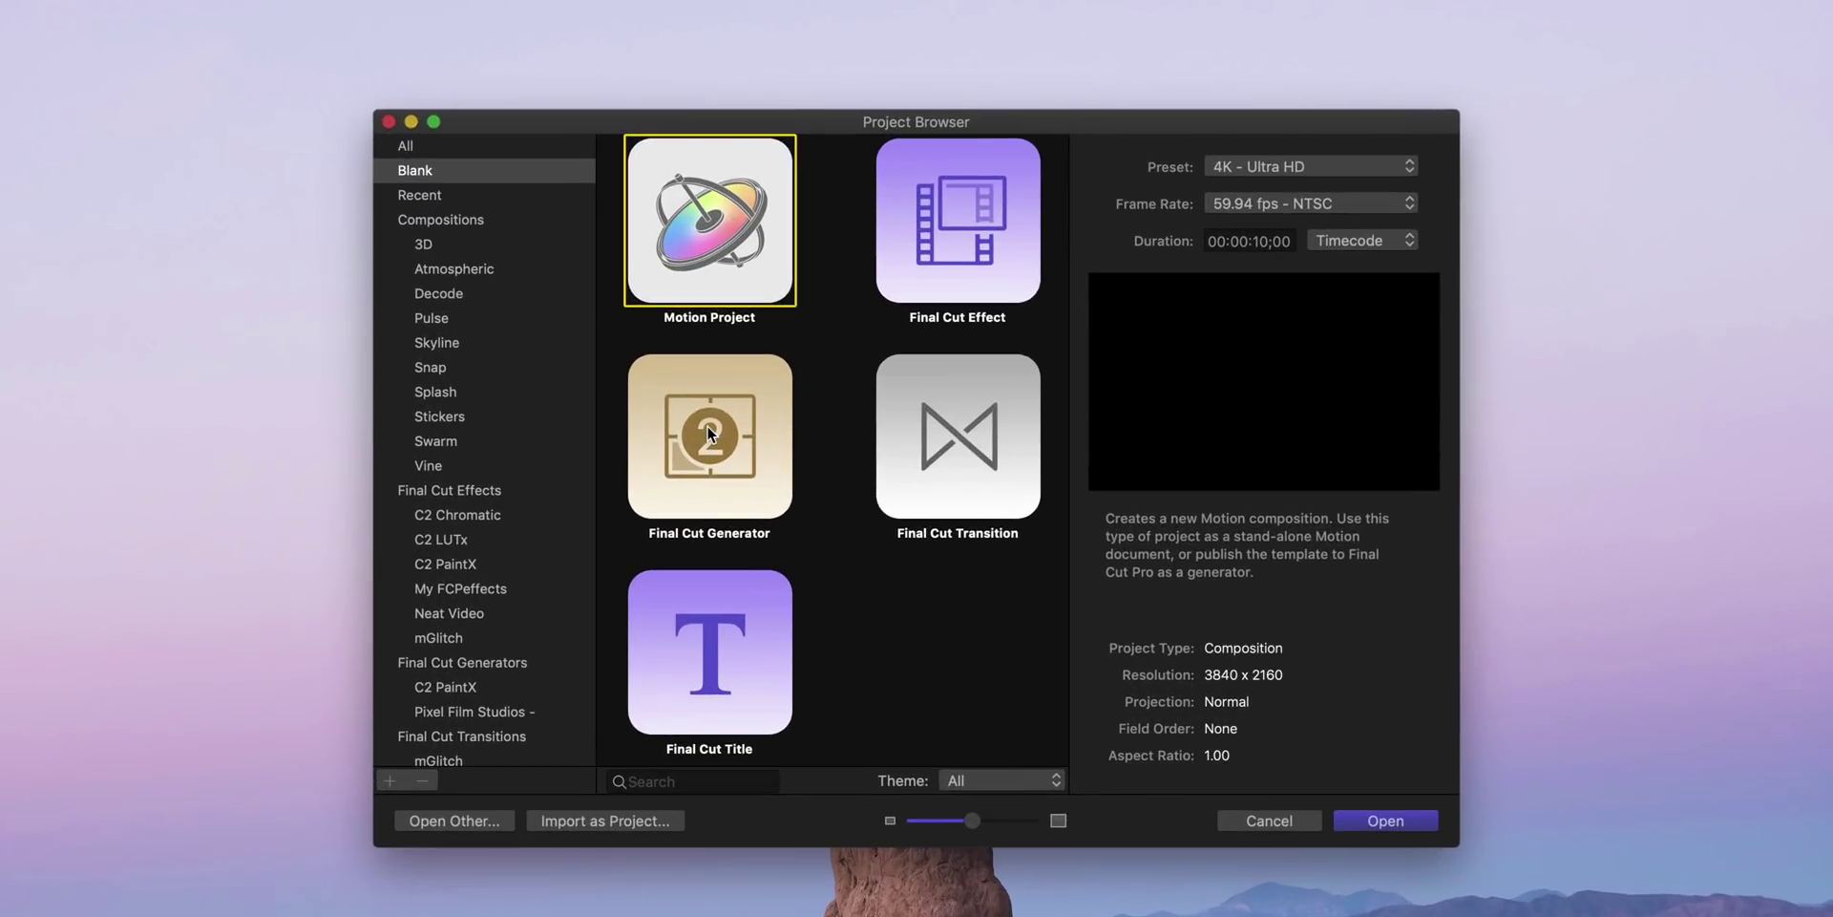
- Create a Final Cut Generator project at 4K – Ultra HD with a 30 fps frame rate
left_click(707, 426)
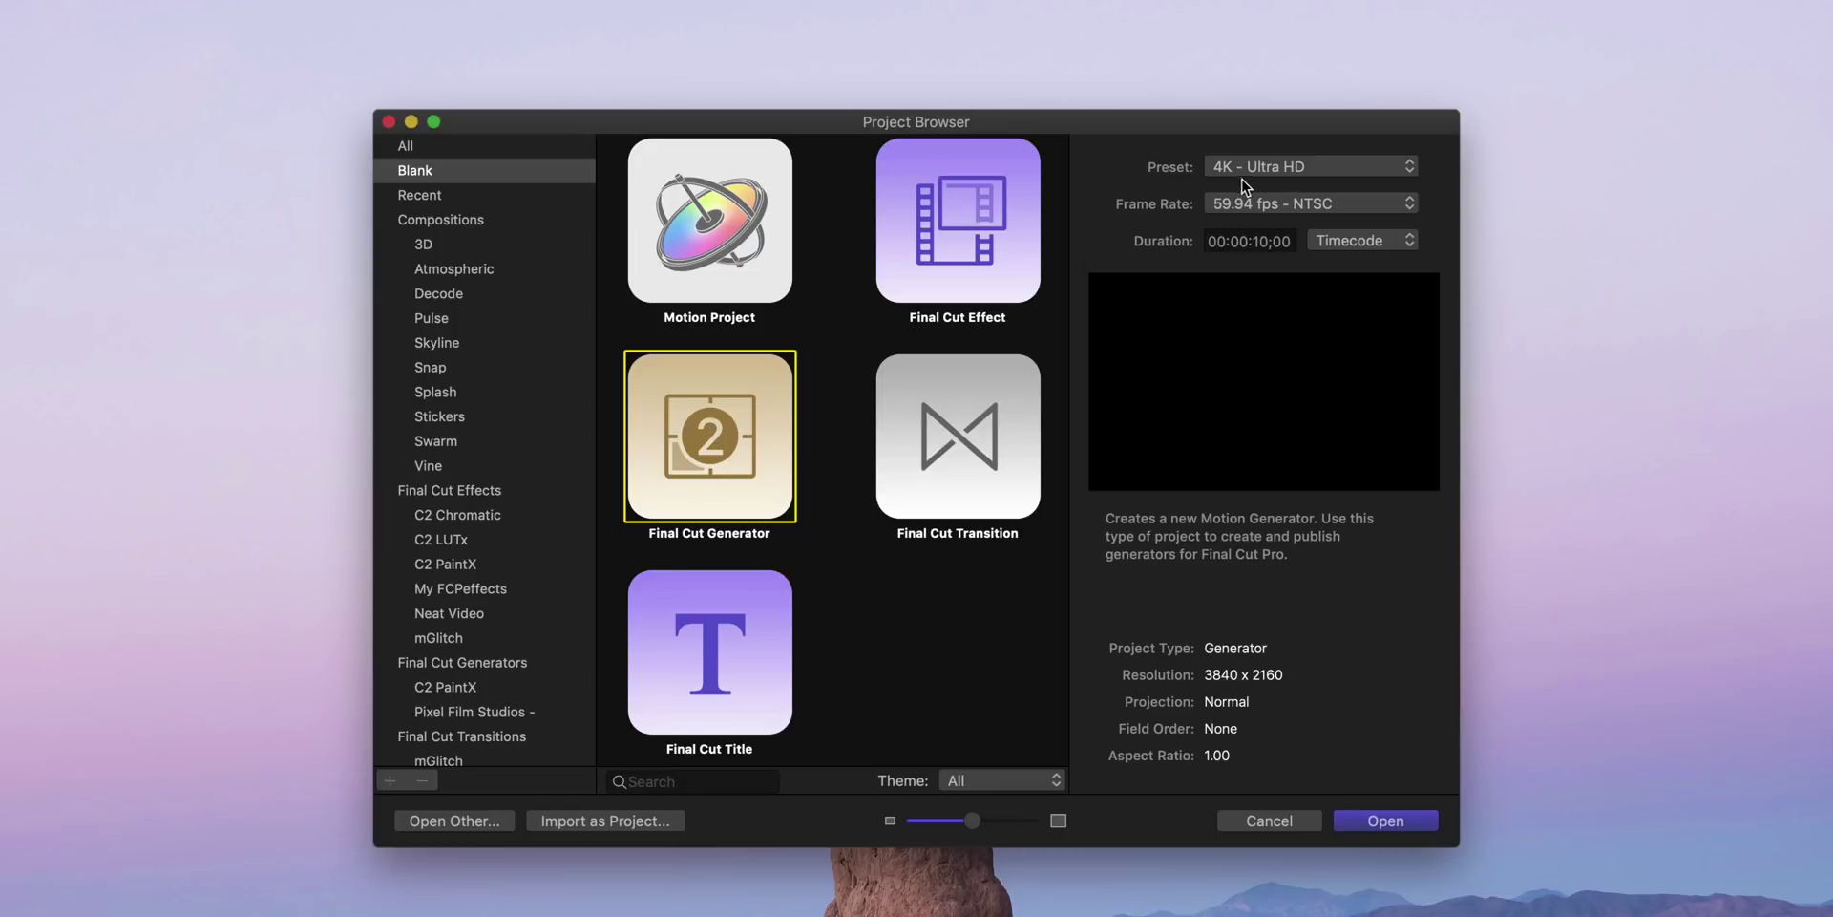
left_click(1291, 170)
left_click(1300, 172)
left_click(1295, 209)
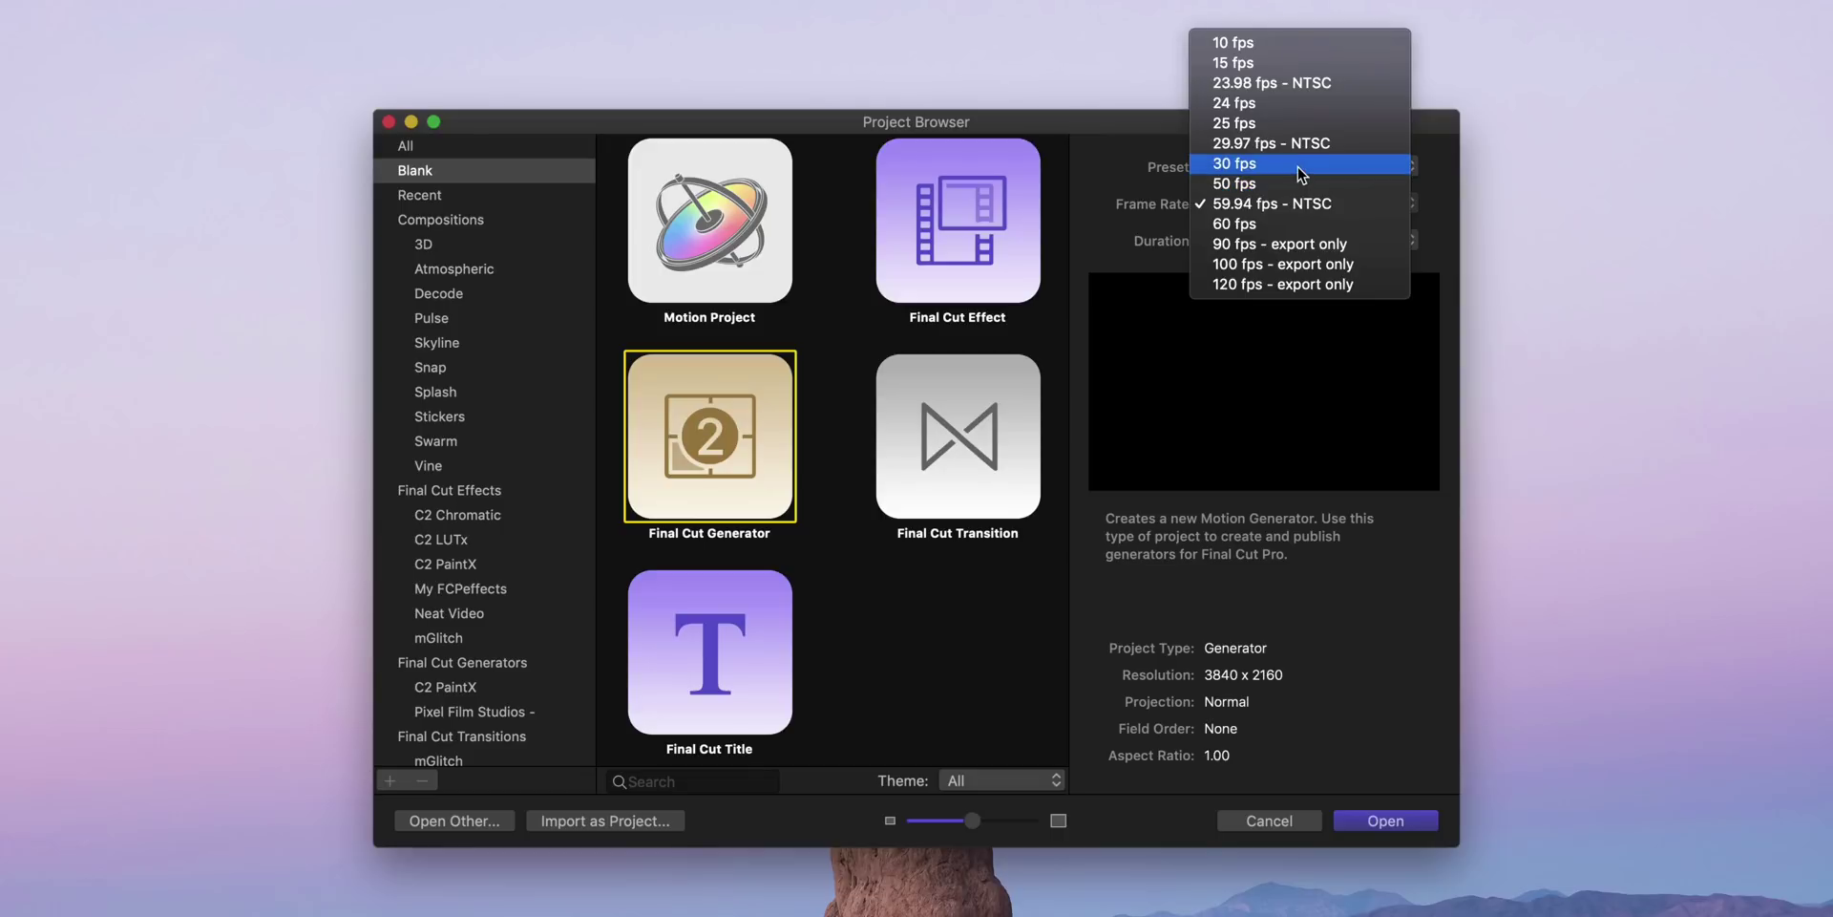
left_click(1299, 173)
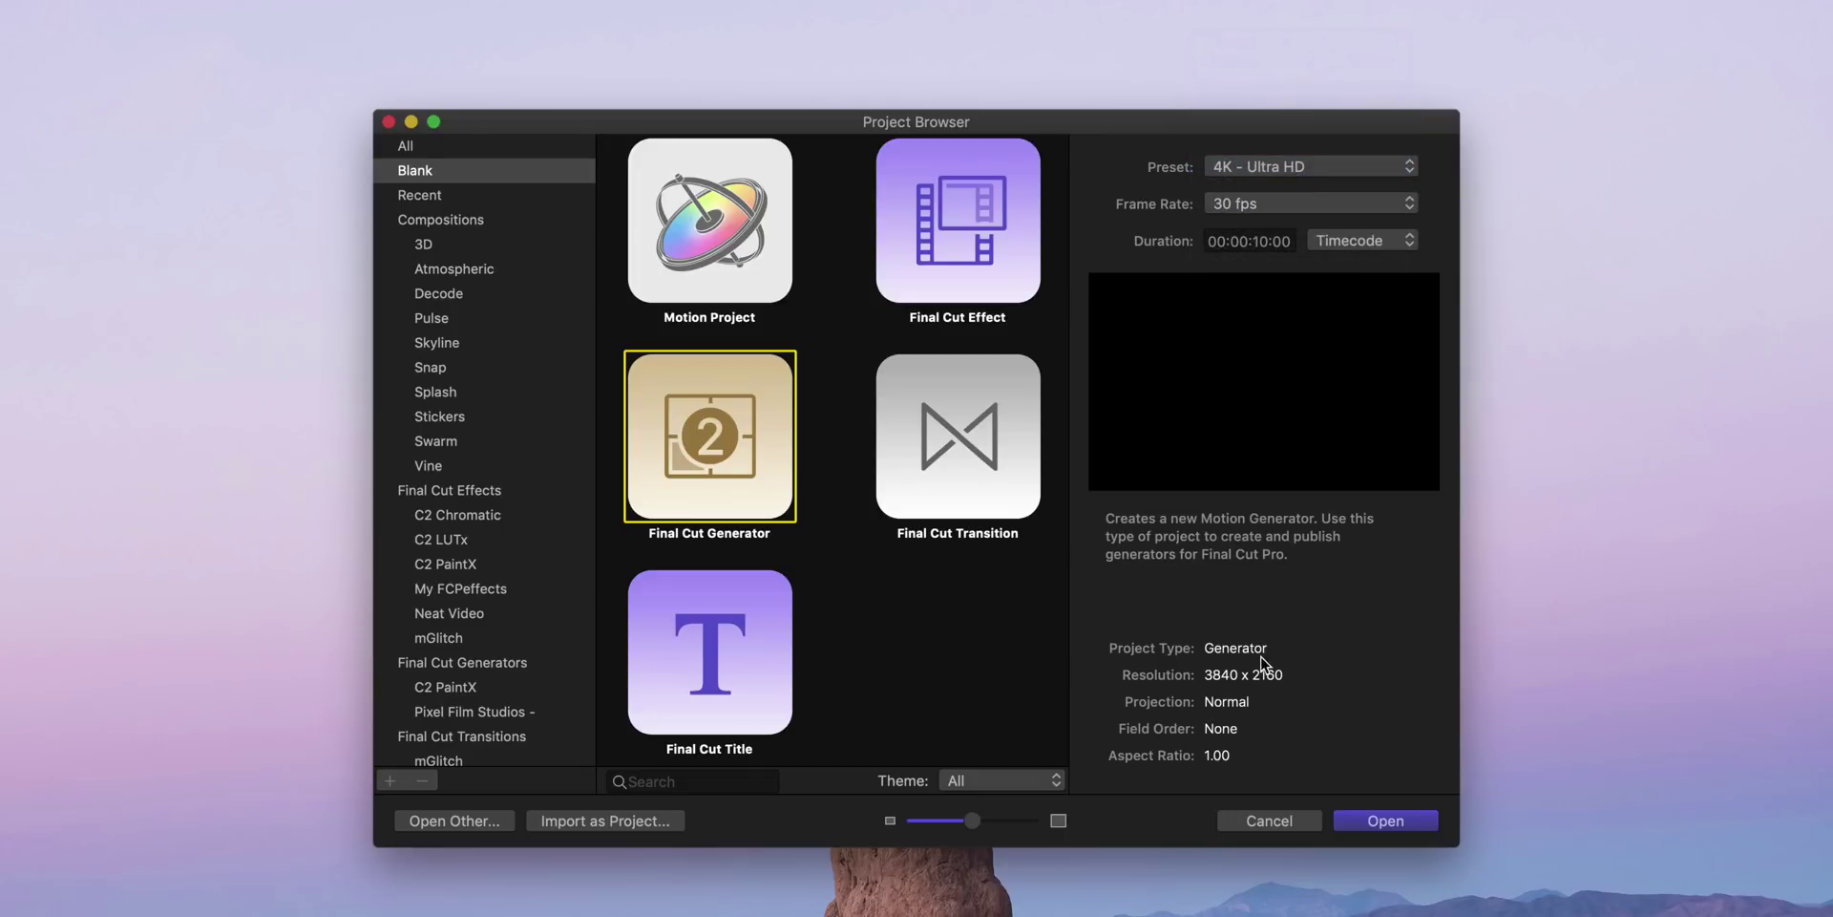
left_click(1397, 825)
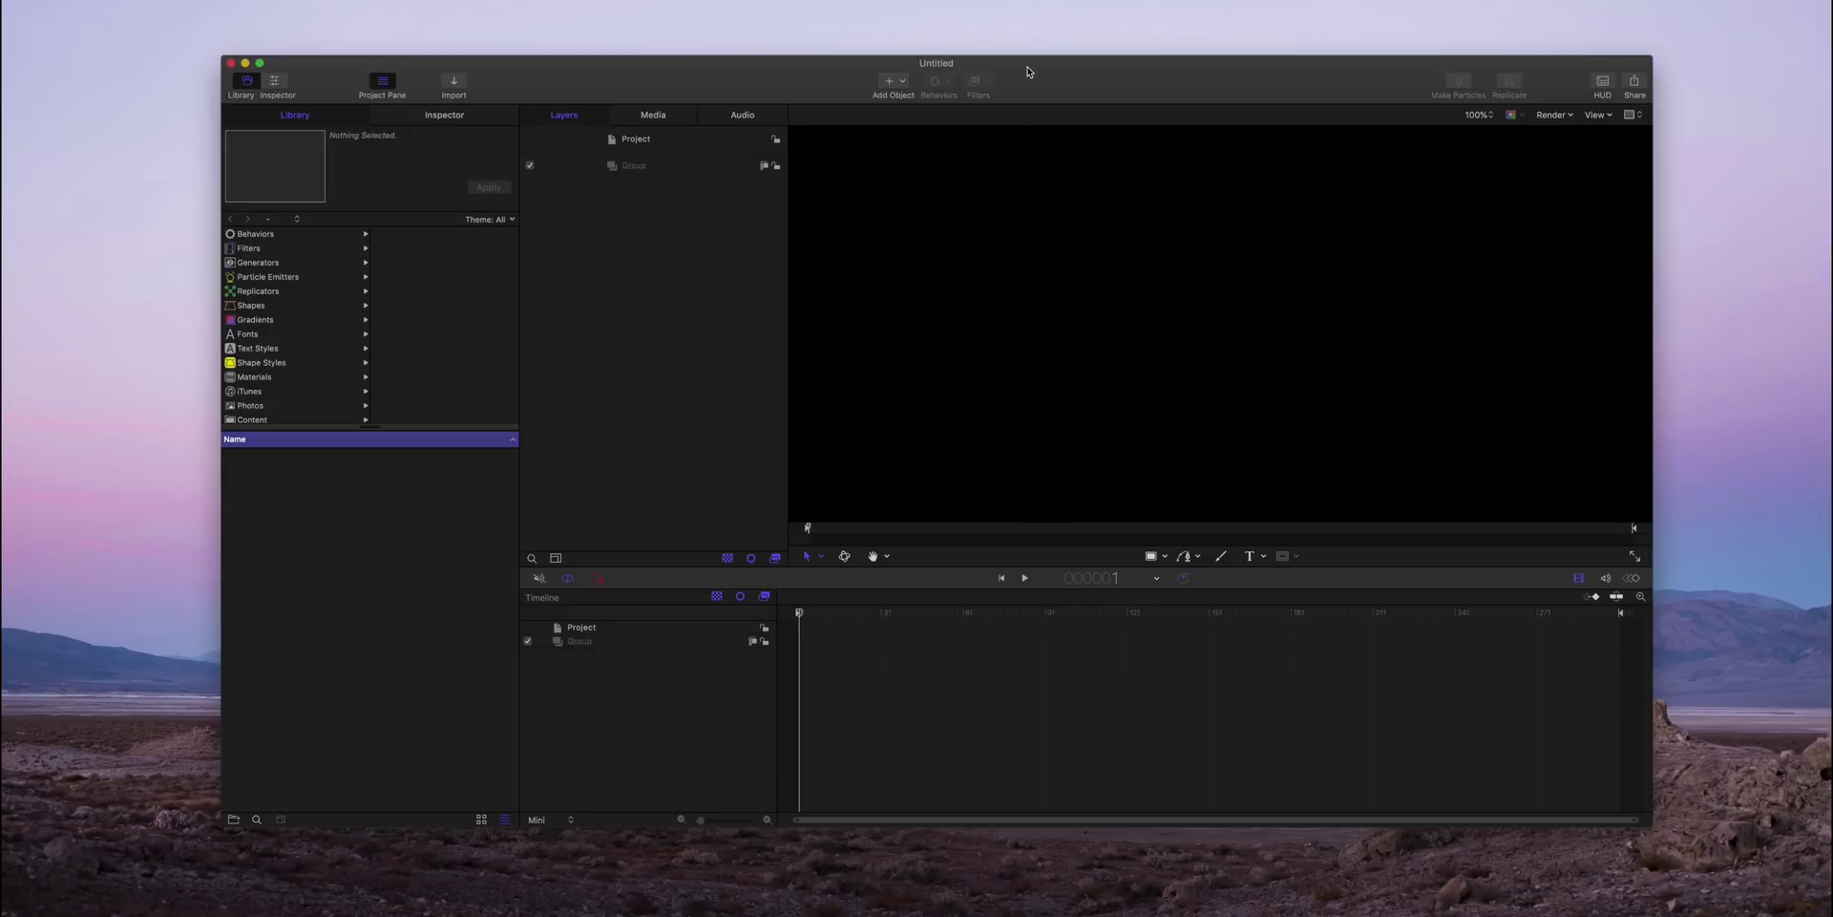
- Add a Color Solid generator from Add Object > Generators to the project's Group
left_click(905, 82)
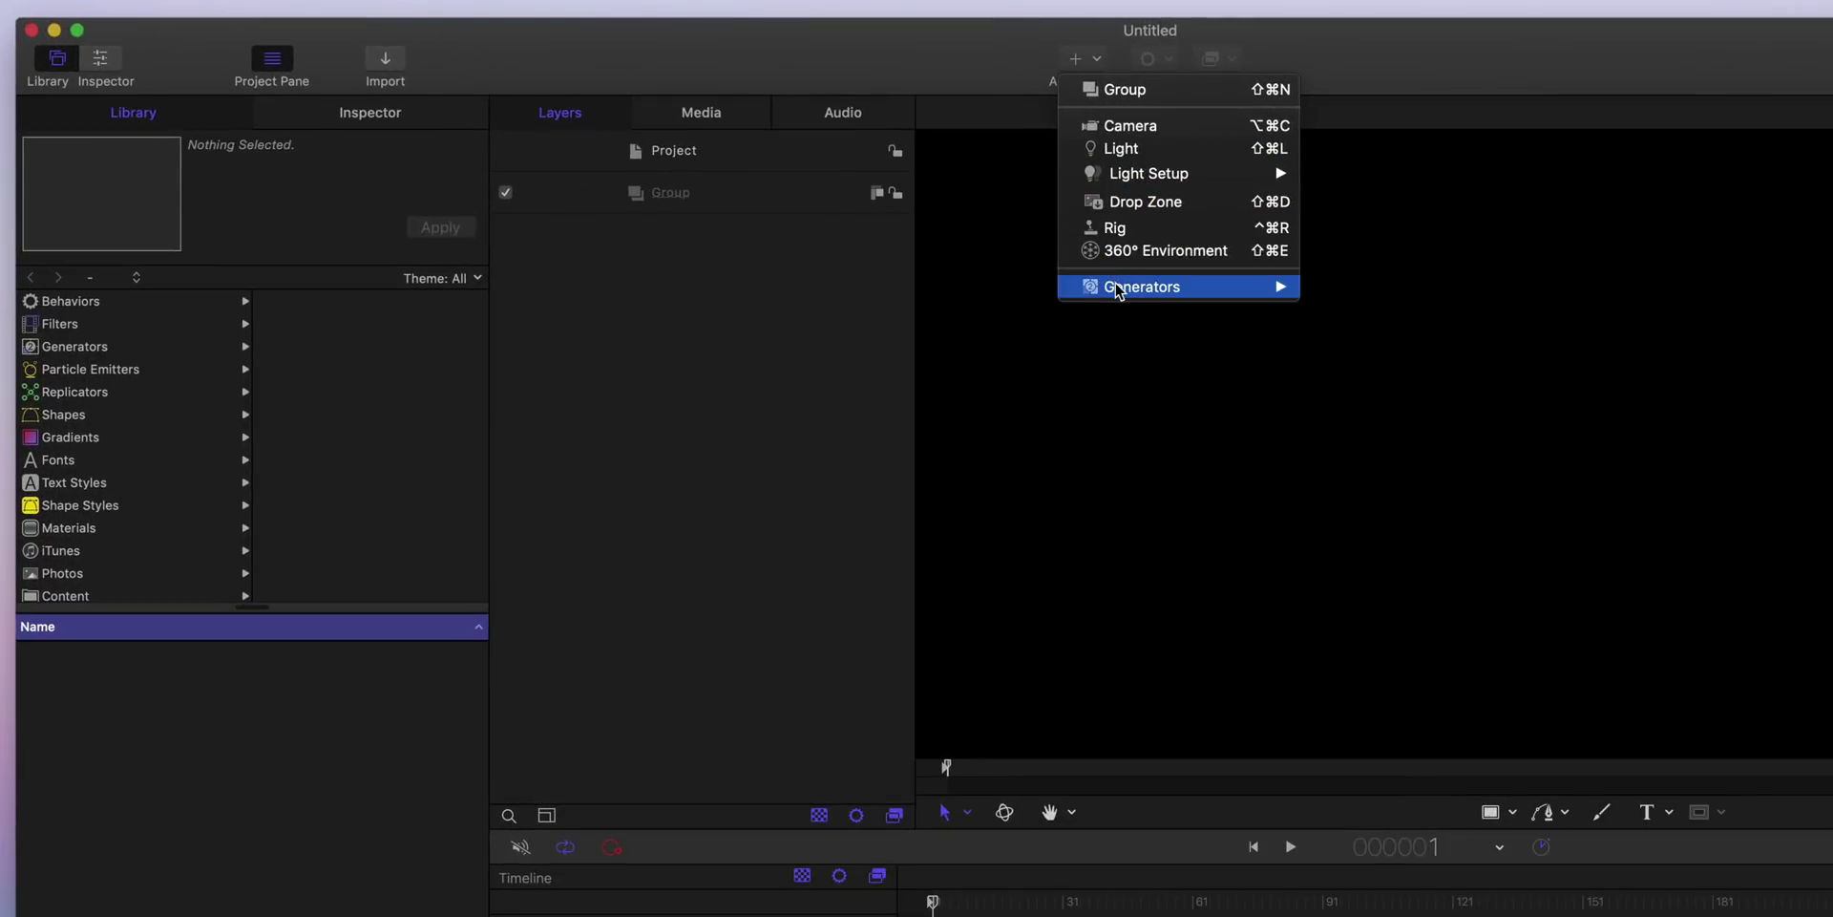
mouse_move(917, 227)
mouse_move(1334, 288)
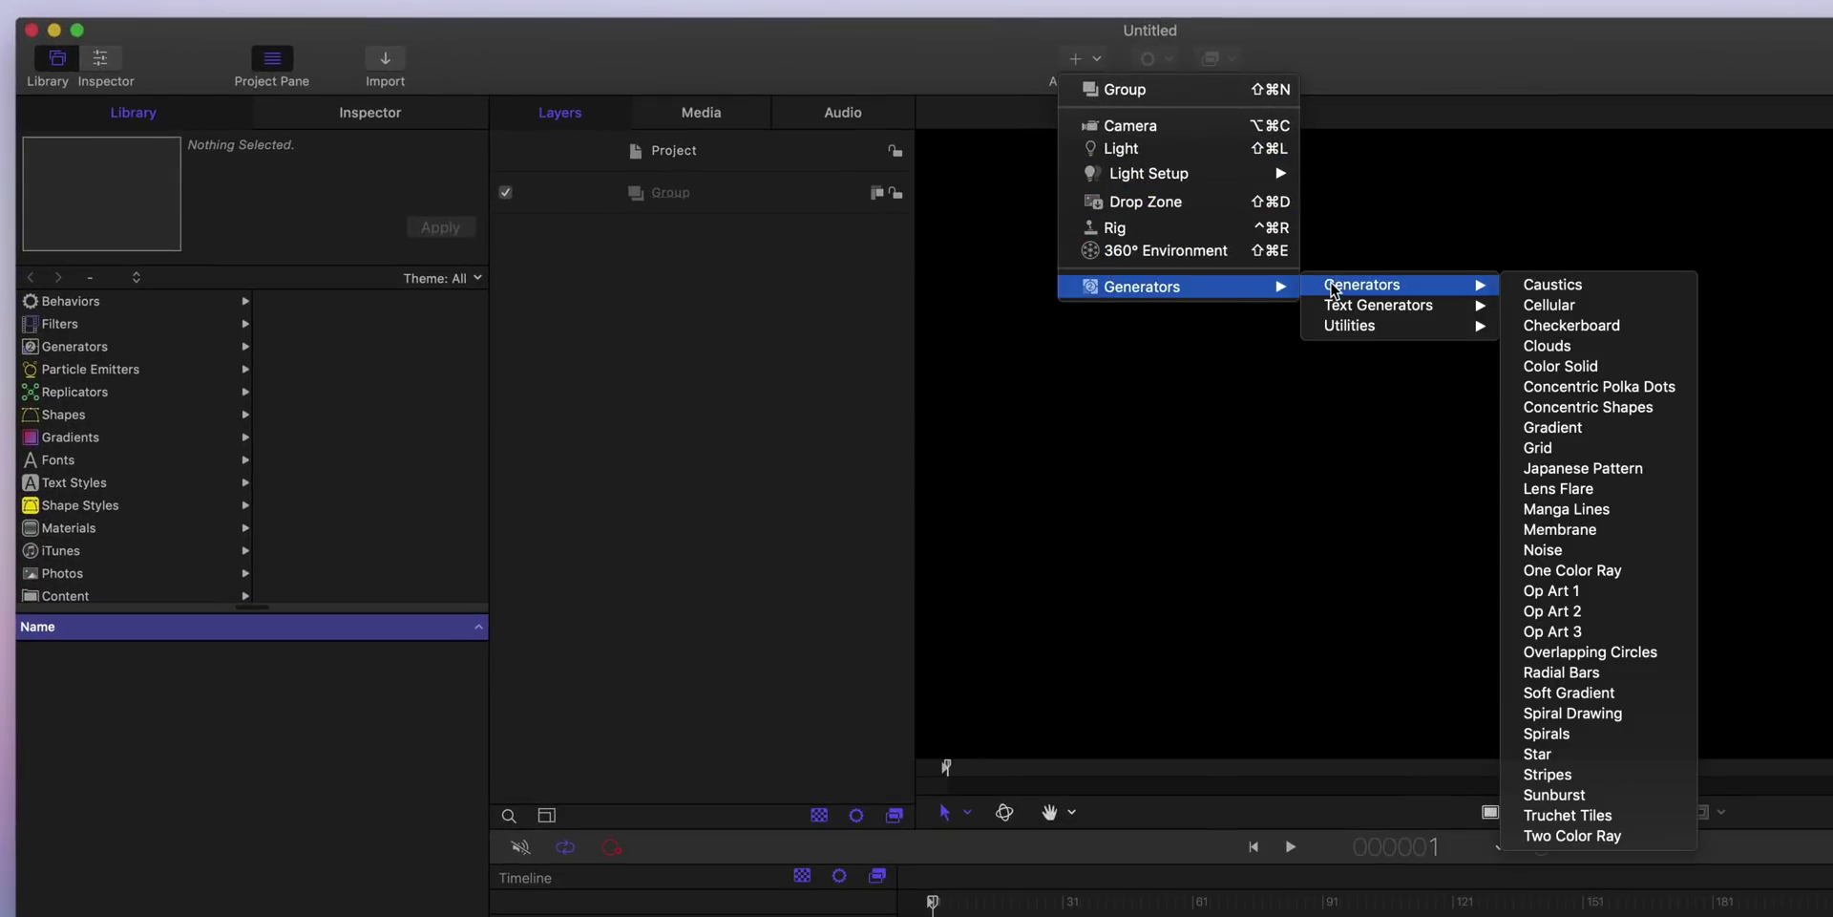
left_click(1590, 367)
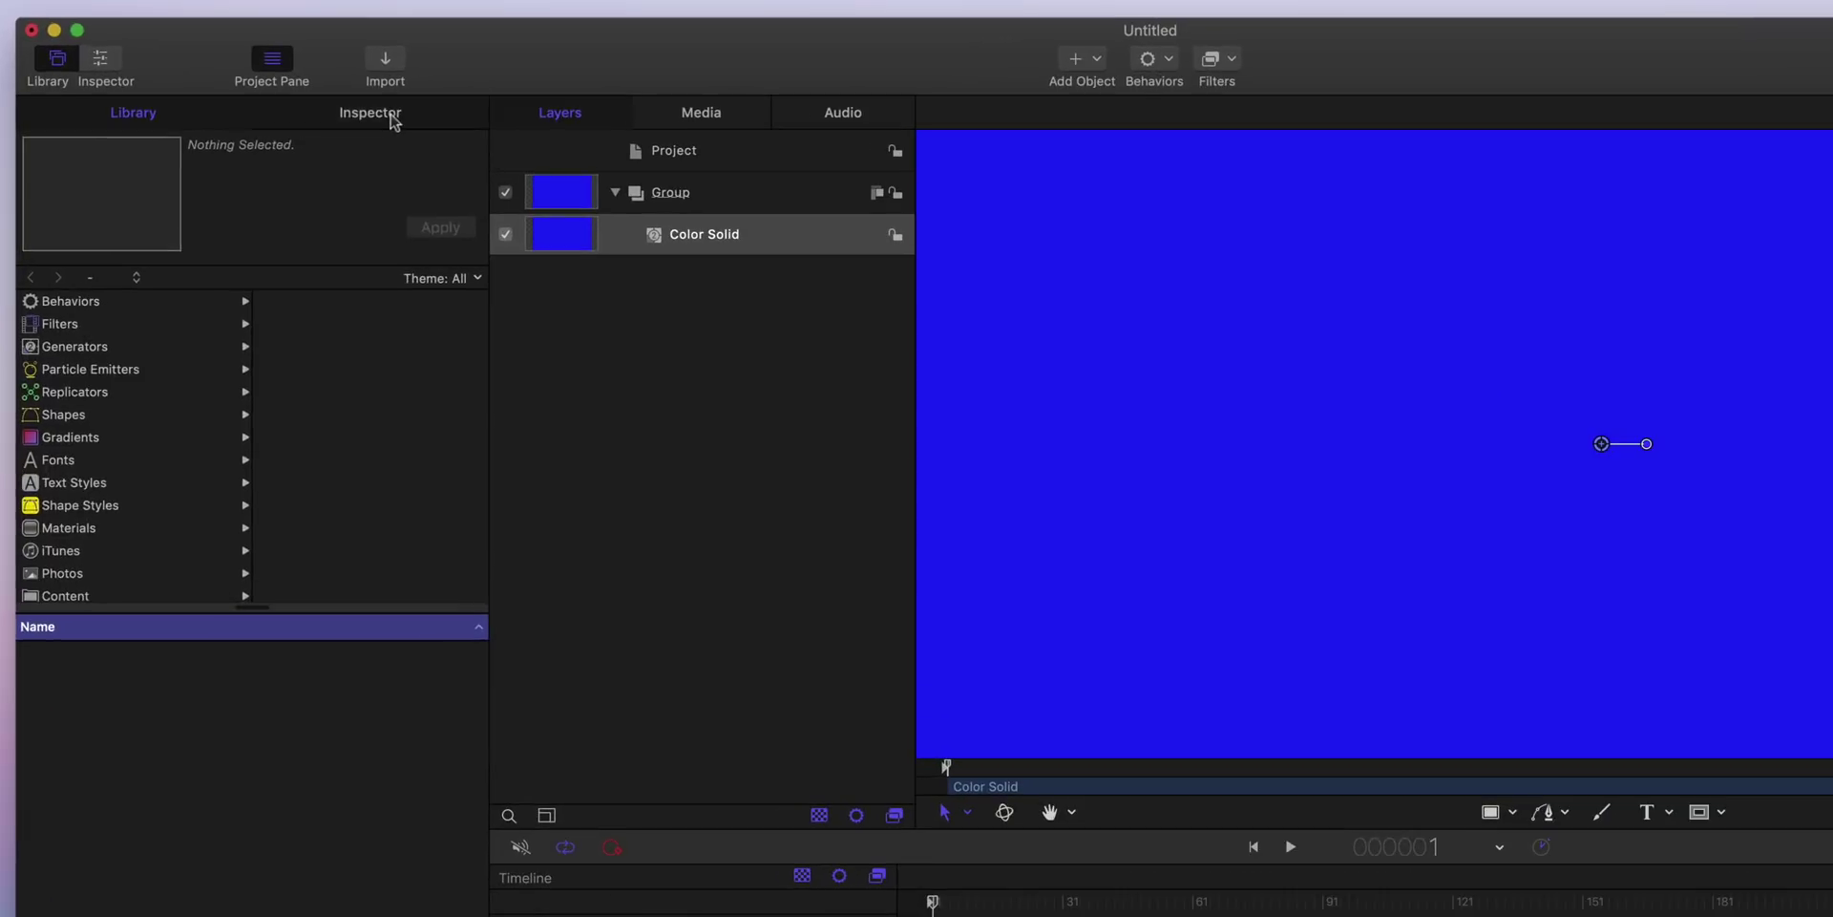
- Change the Color Solid's colour from blue to grey
left_click(370, 112)
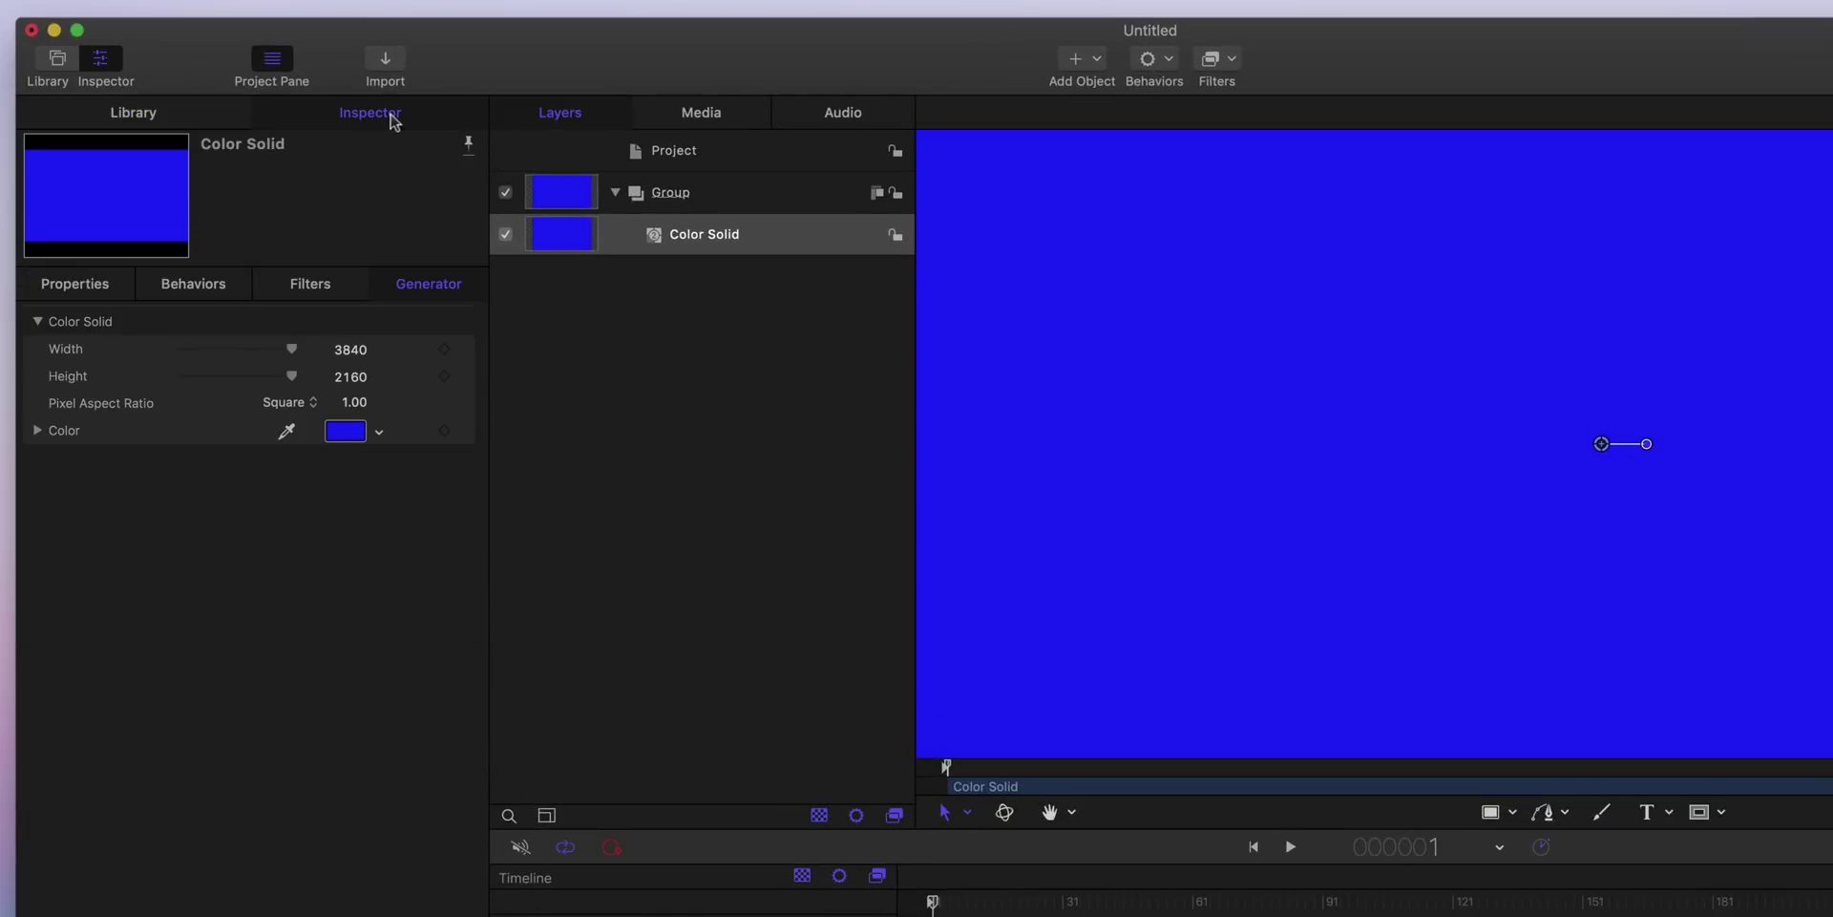
left_click(354, 442)
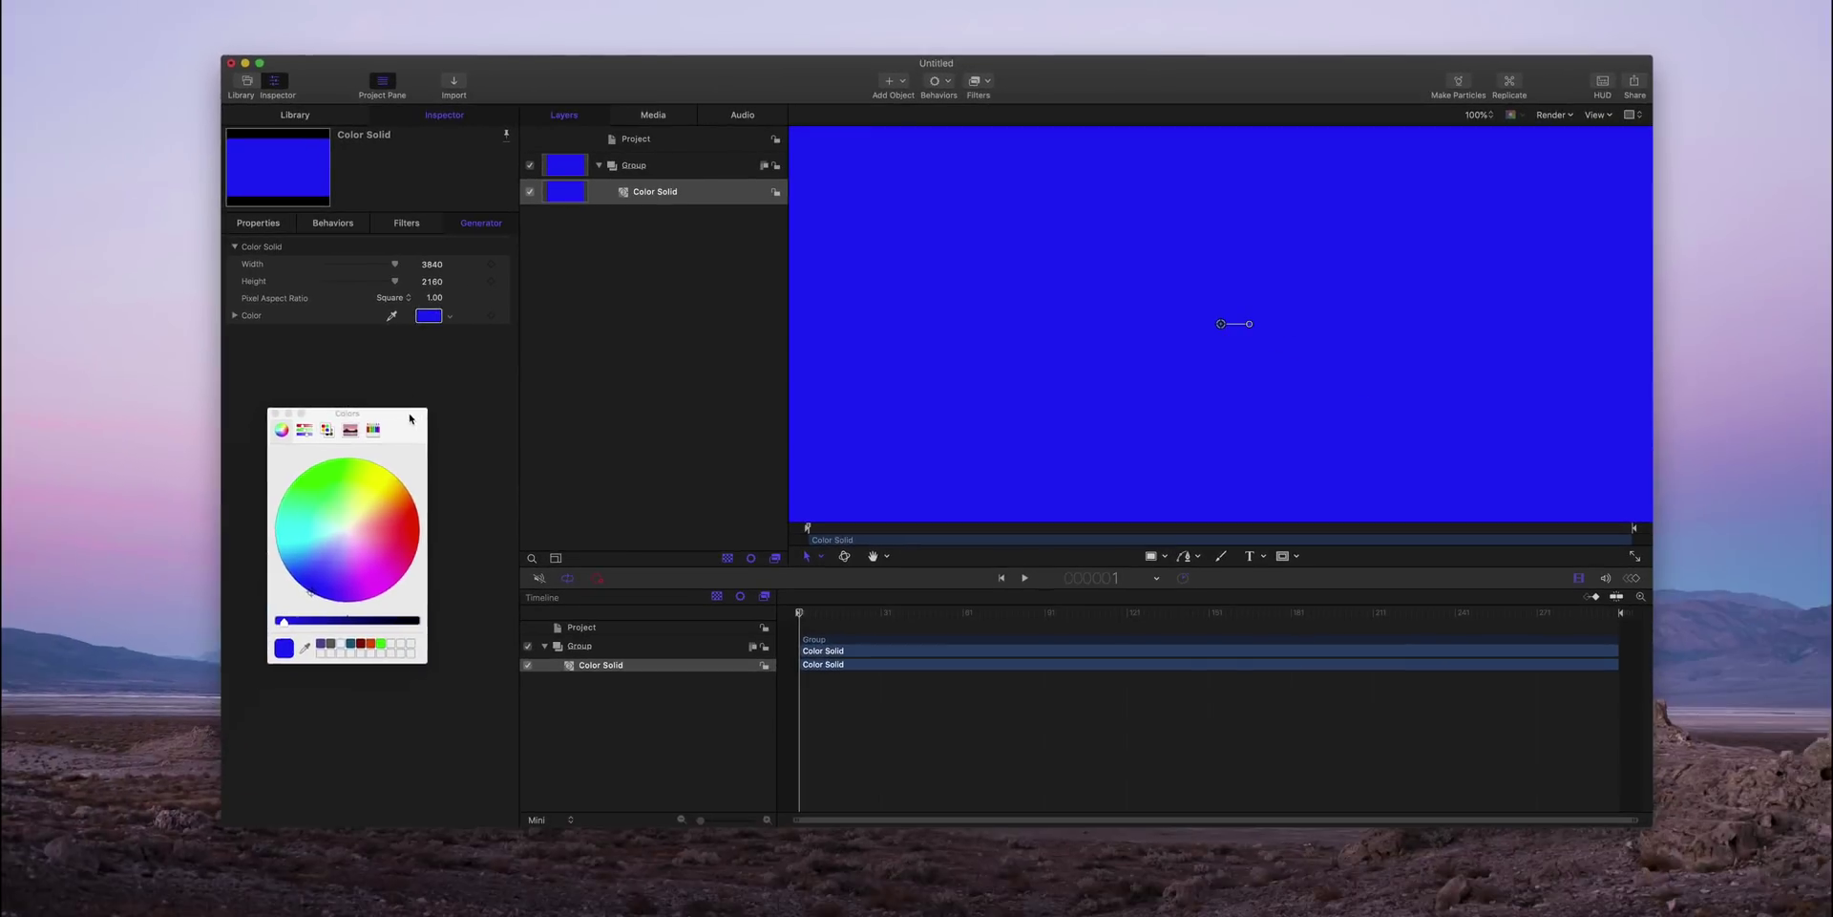
left_click_drag(410, 418, 426, 402)
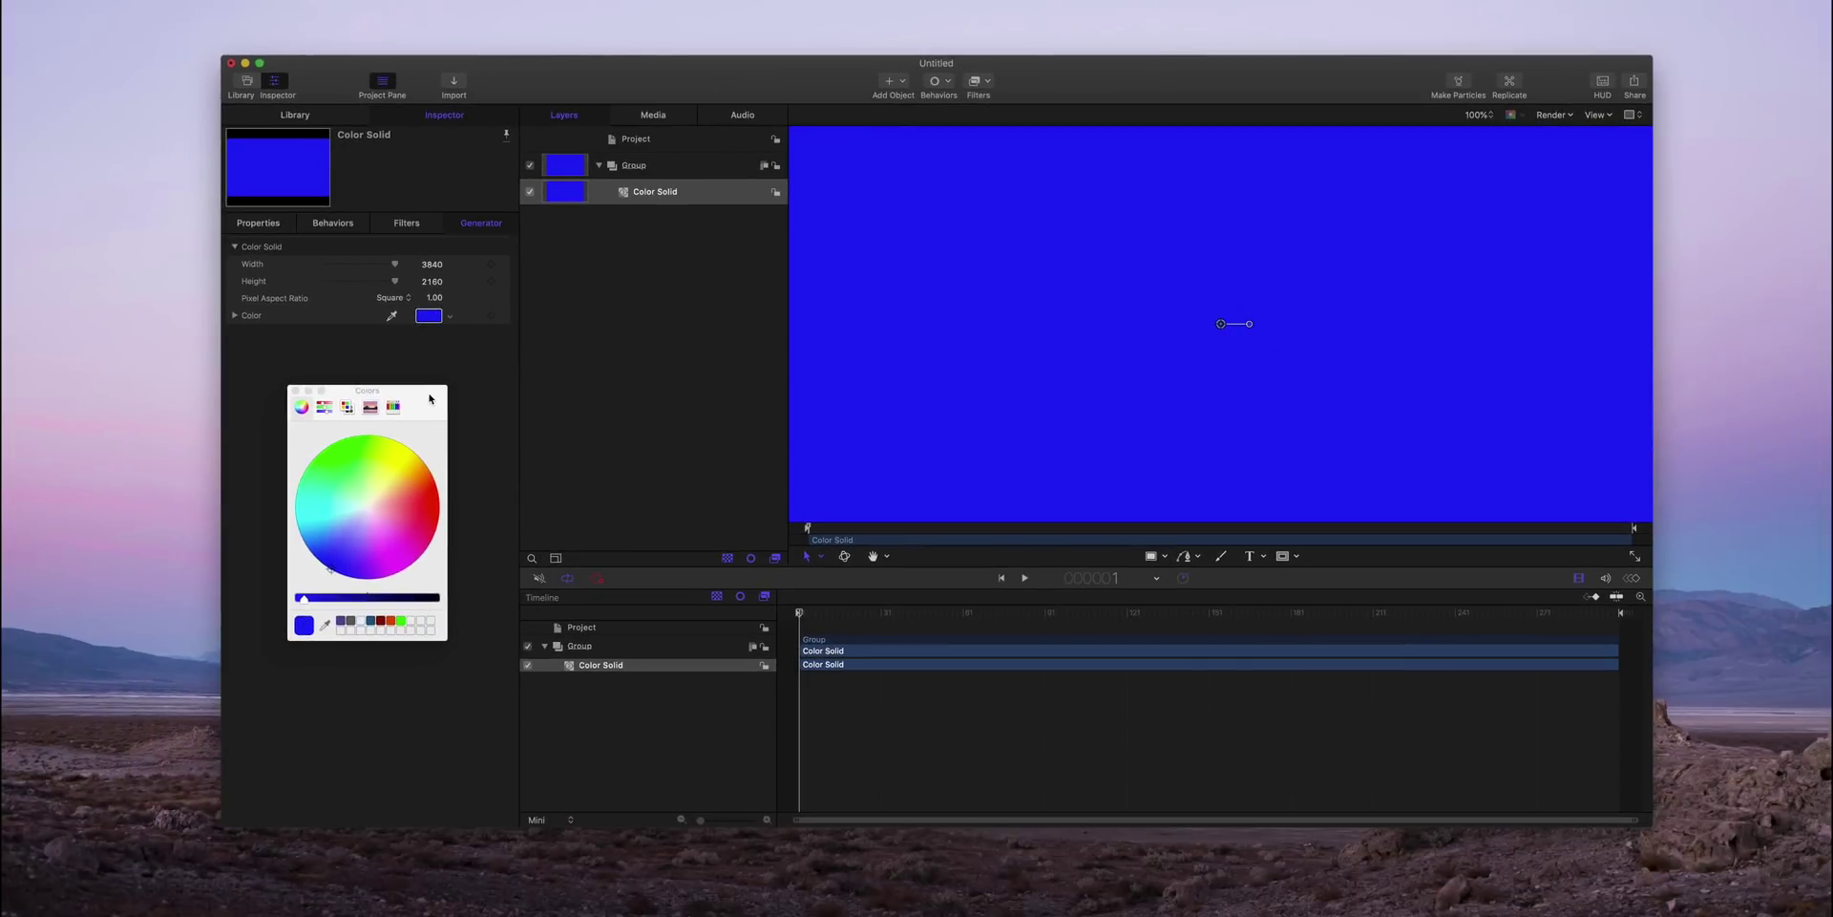
left_click(350, 621)
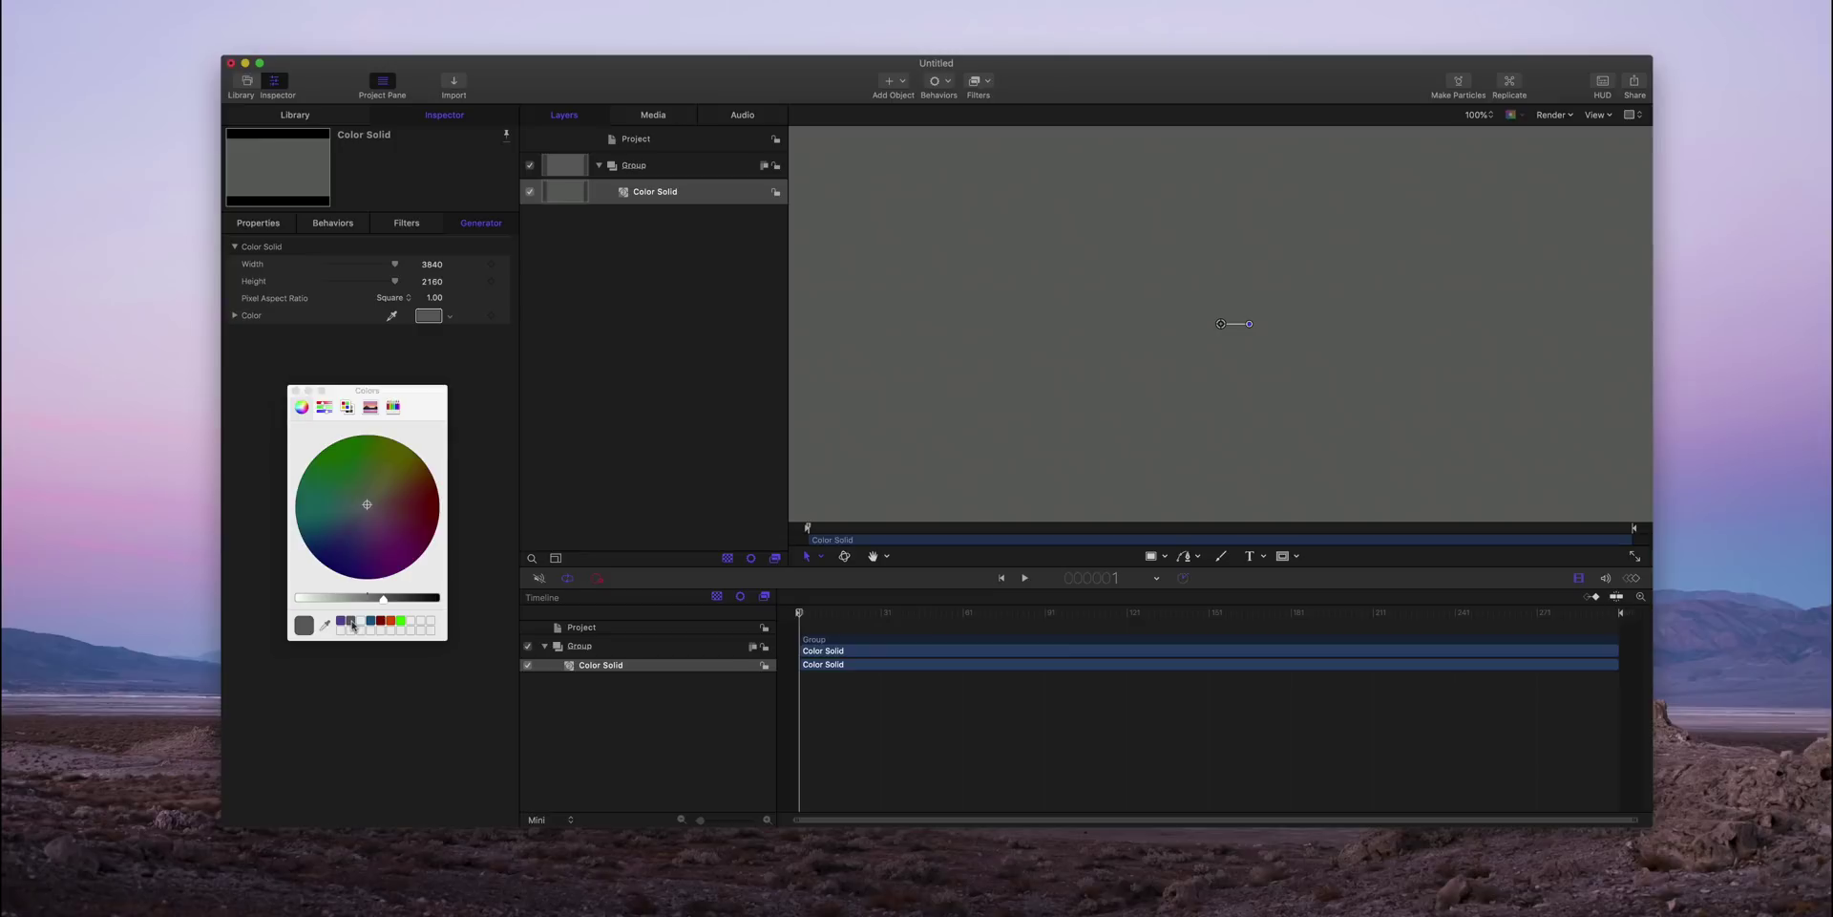
left_click(295, 390)
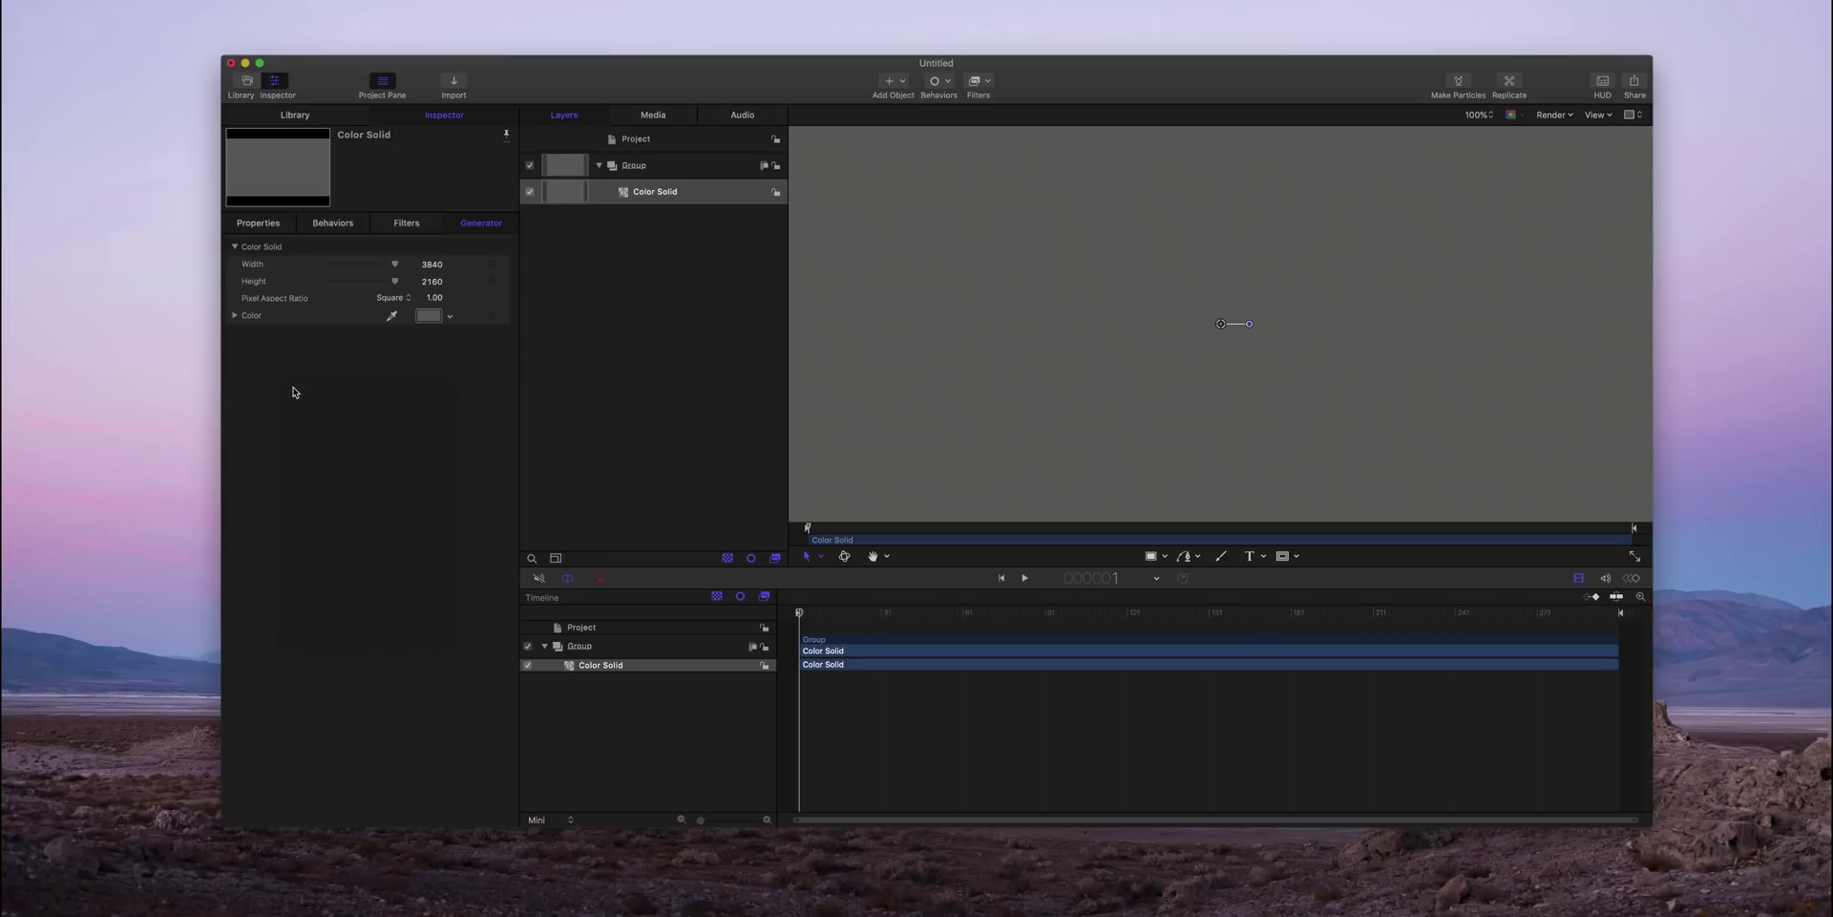
- Publish the Color Solid's Color parameter to Final Cut Pro and select the layer in the timeline
mouse_move(490, 317)
left_click(505, 319)
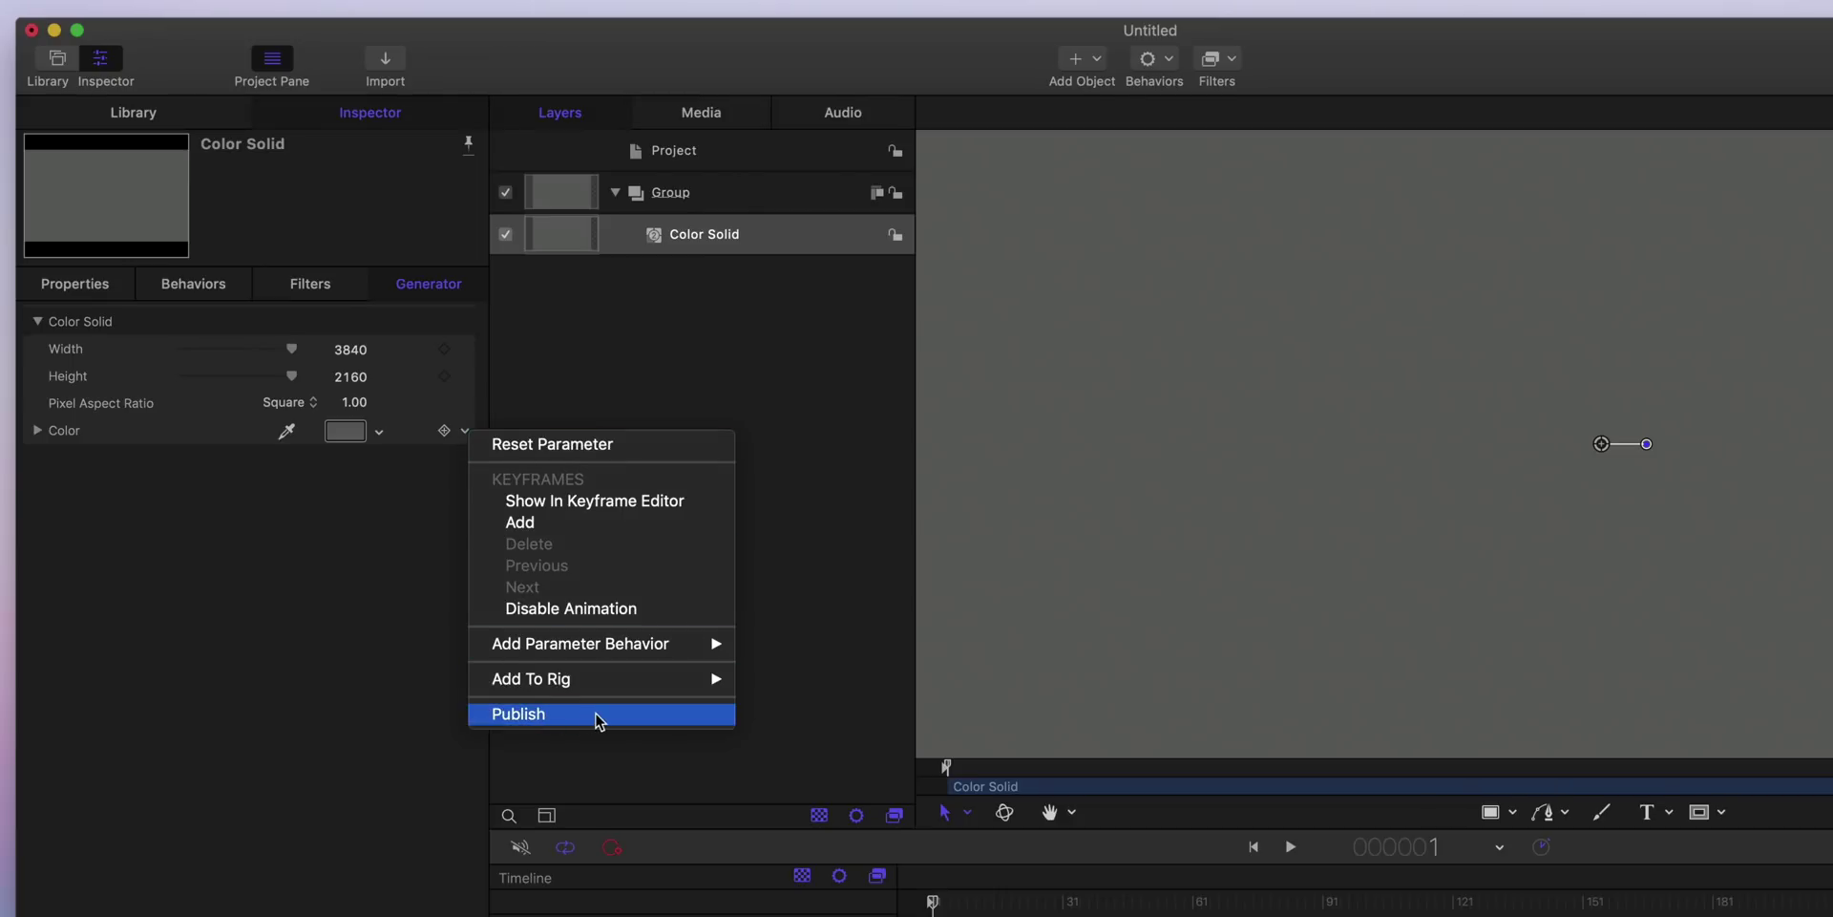
left_click(600, 719)
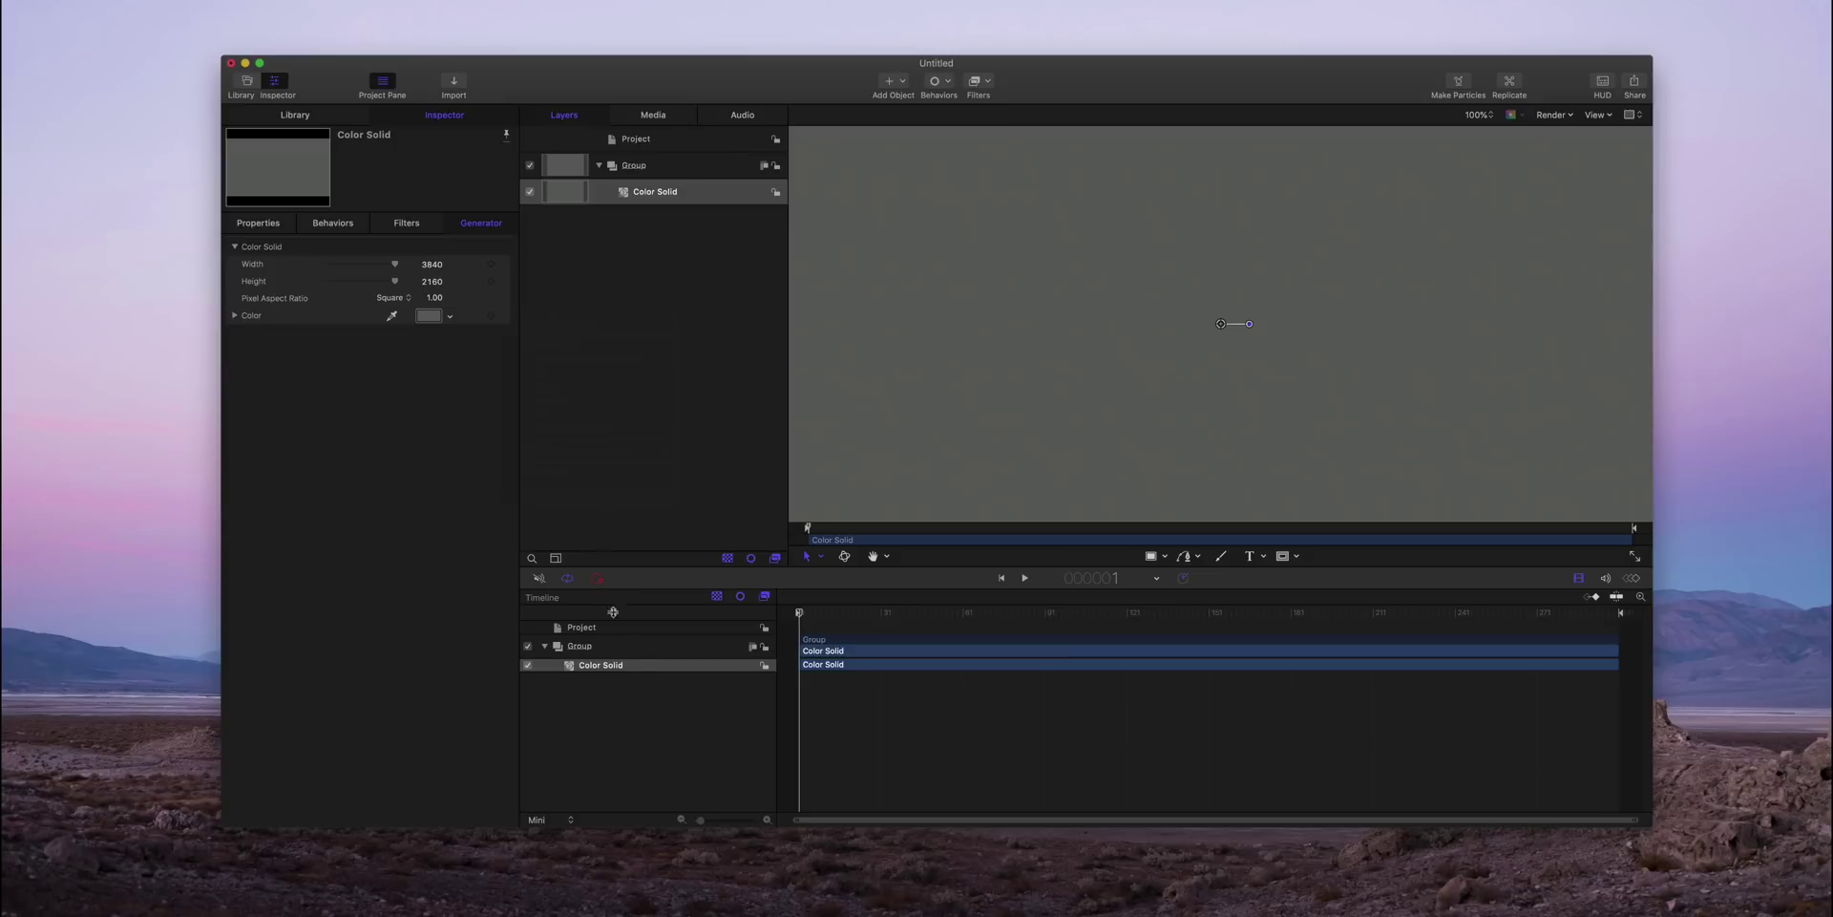
left_click(635, 666)
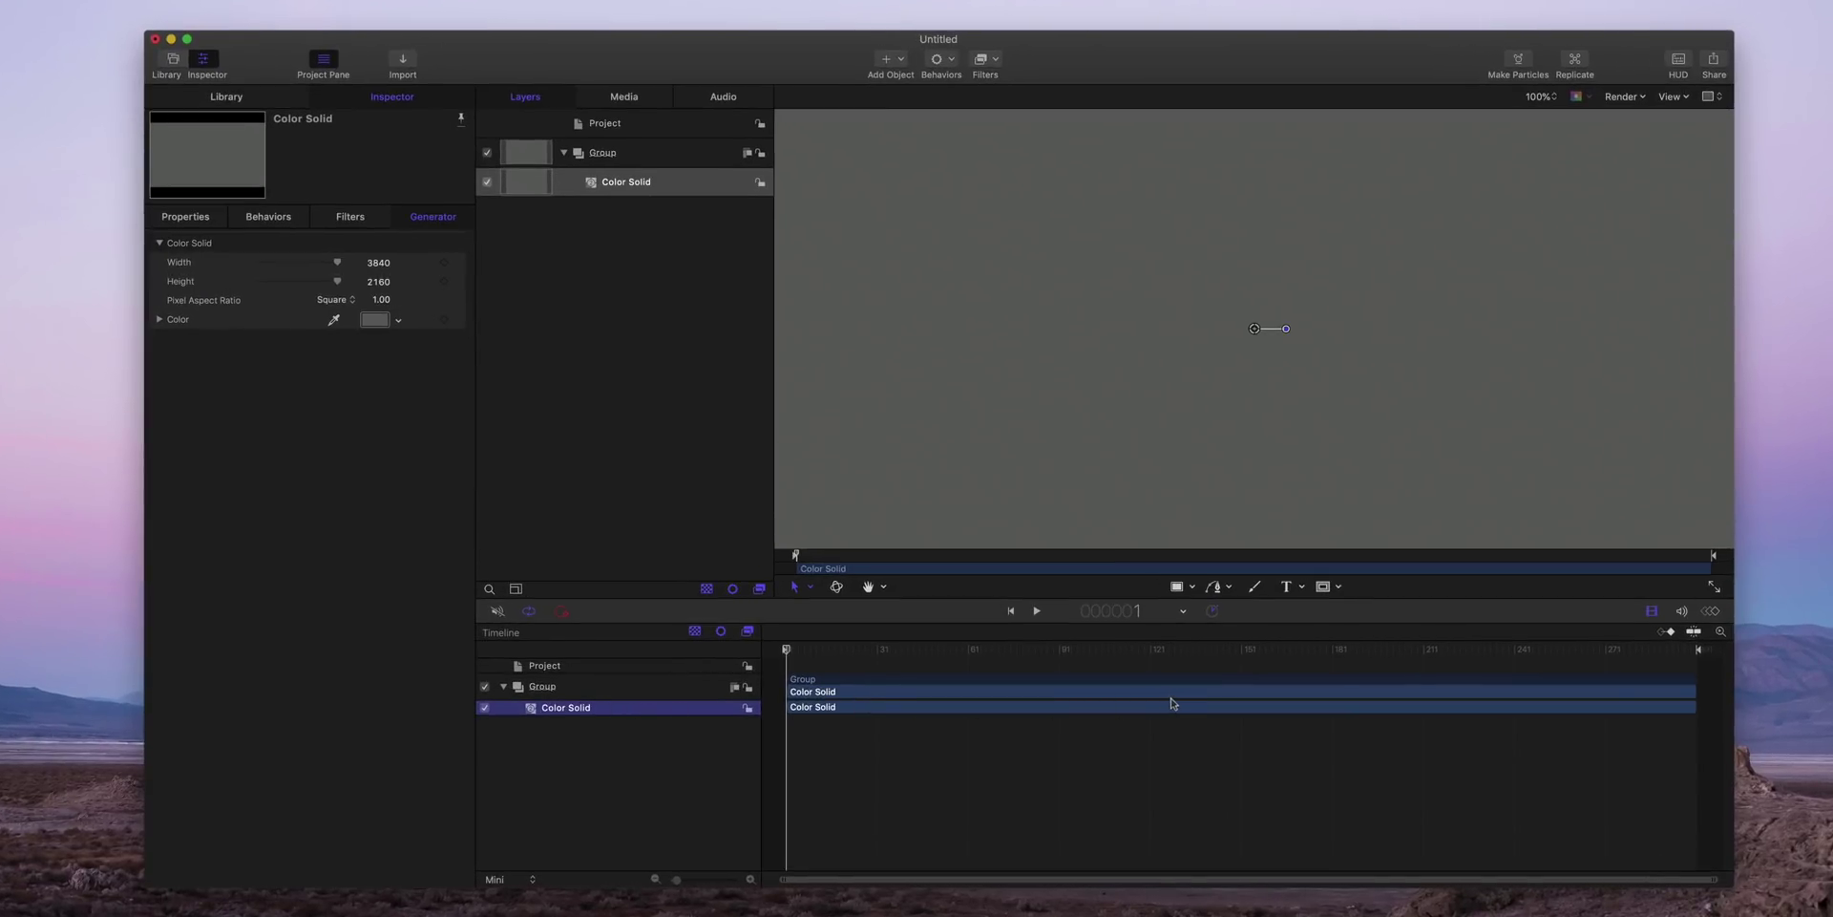
- Set the project duration to 45 frames, then play and stop a preview
left_click(1214, 613)
left_click(1126, 613)
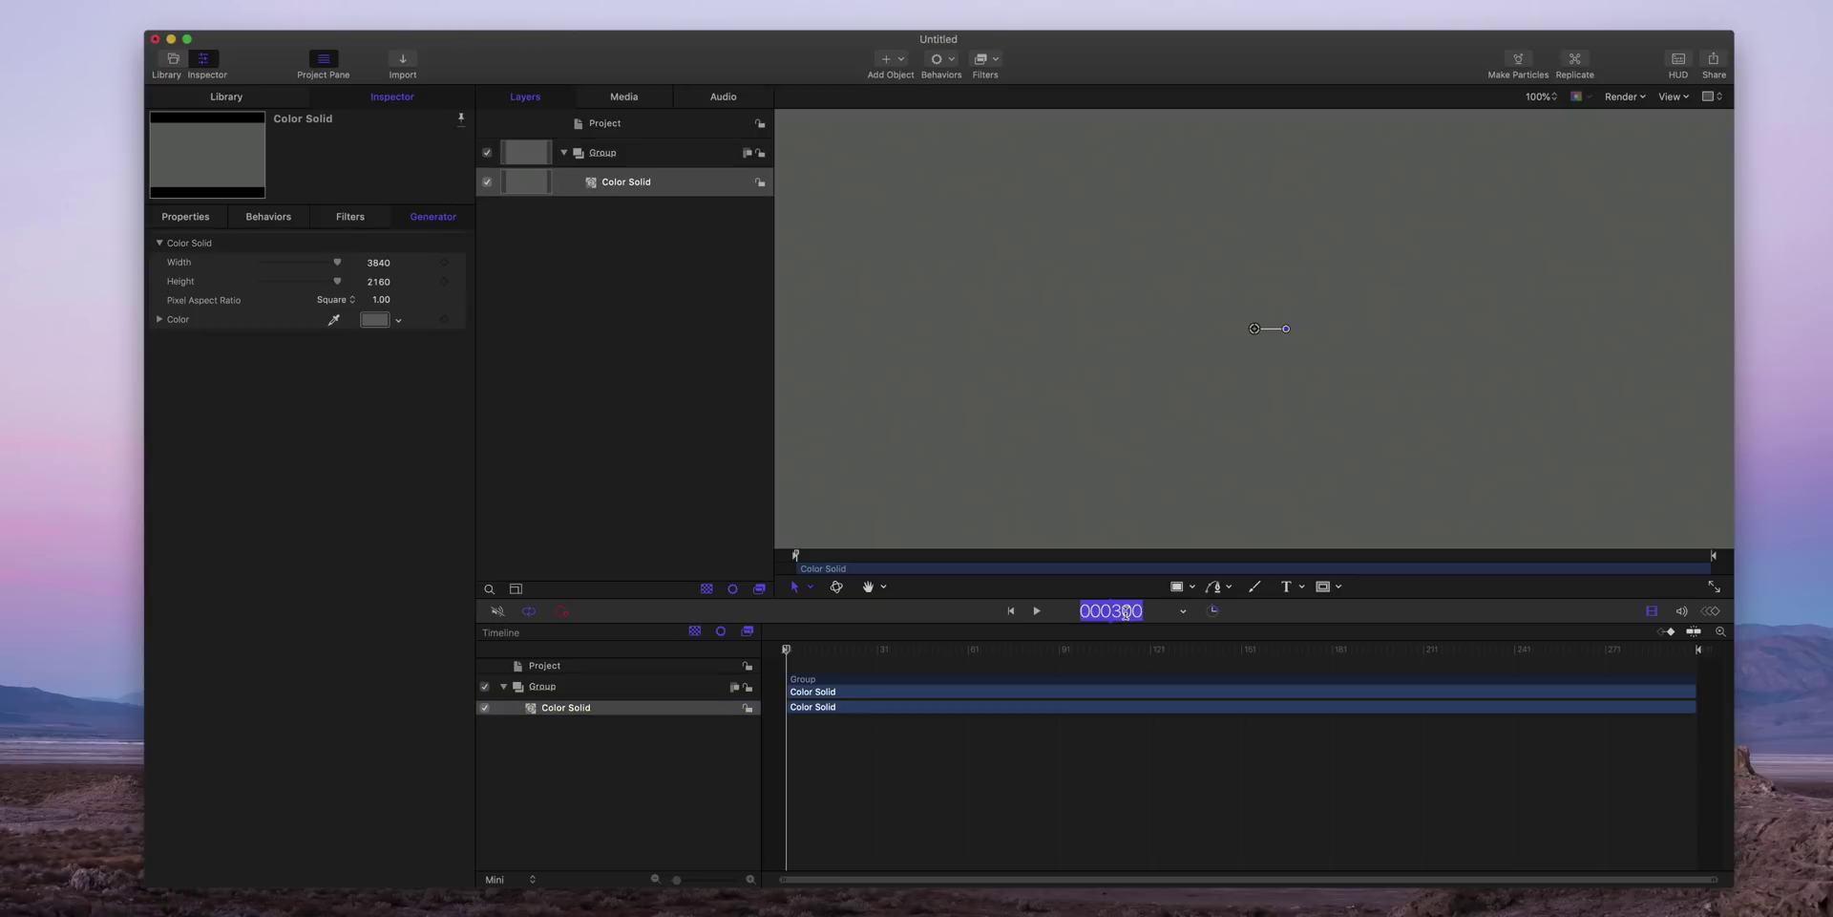
type("45")
key("Return")
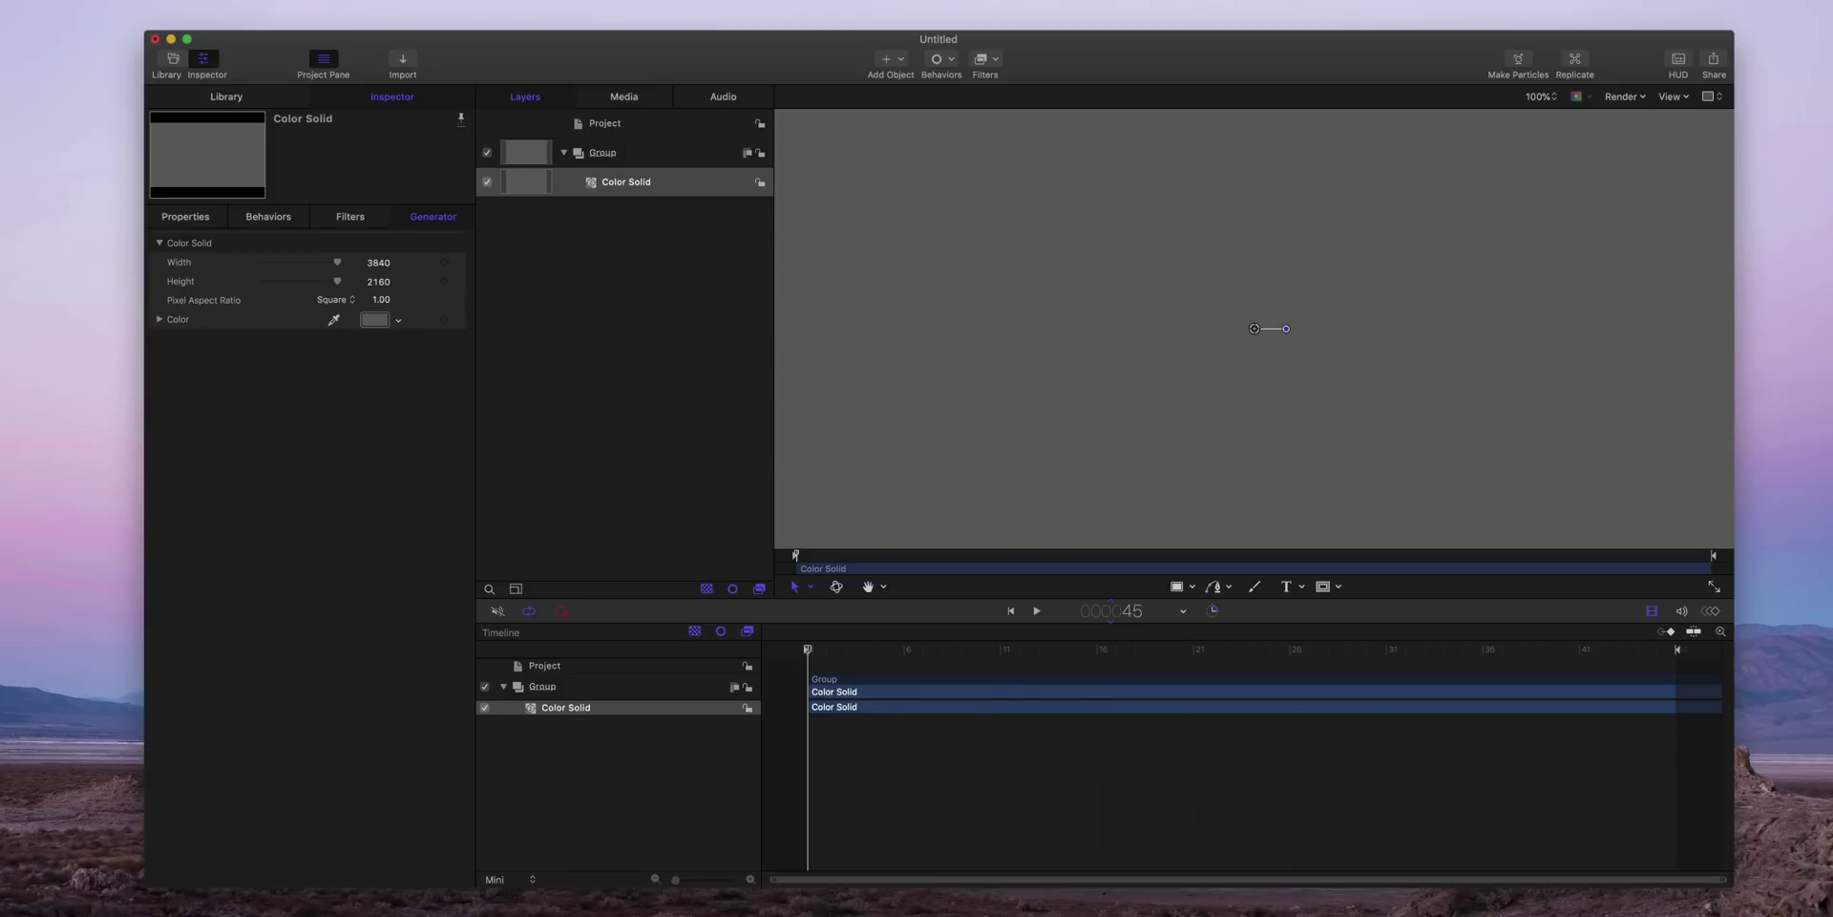
key("space")
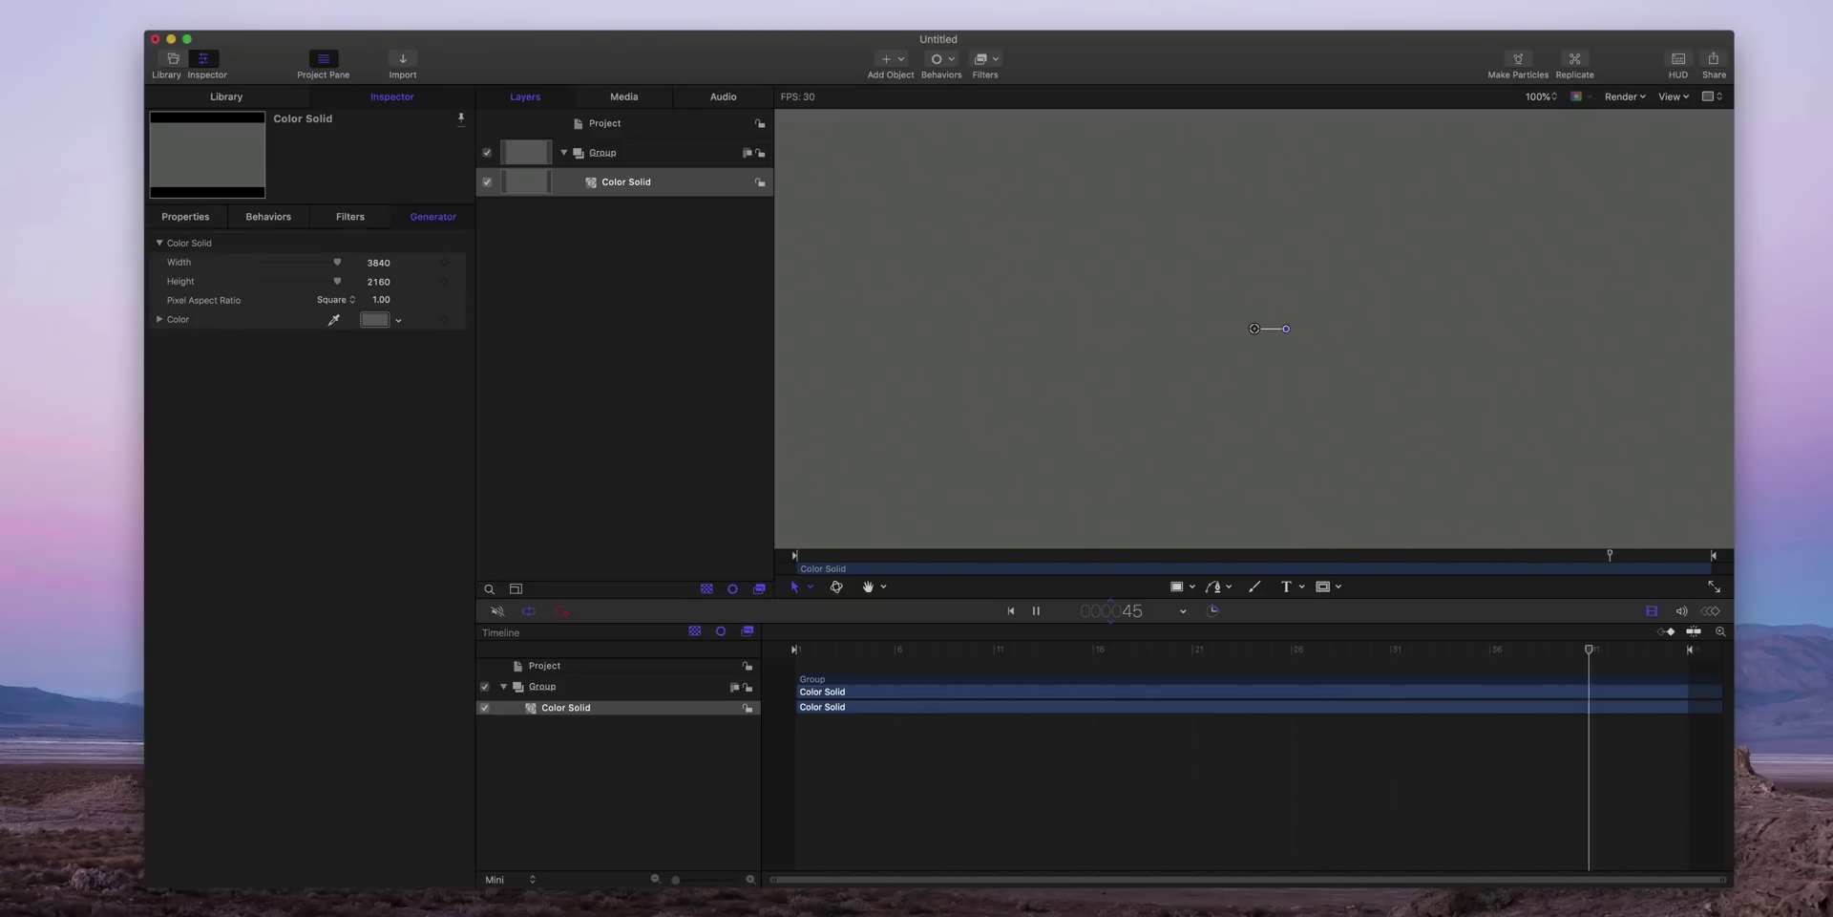
key("space")
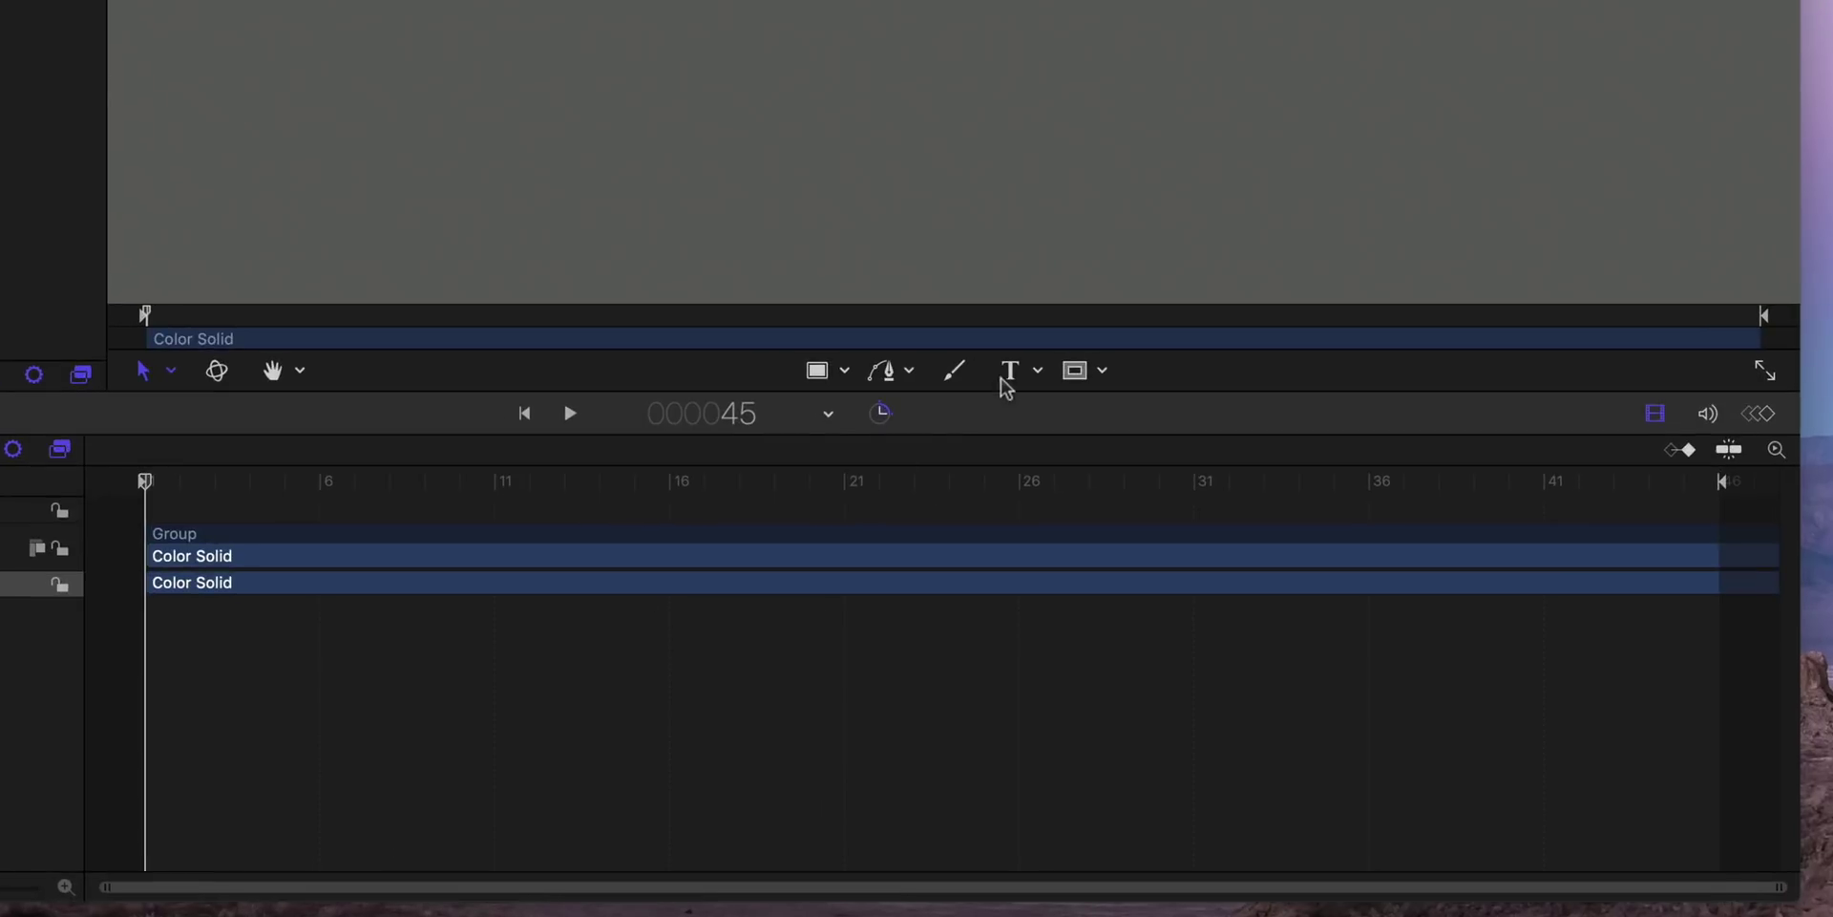
- Add a text layer on the canvas reading 'This is a placeholder'
left_click(1008, 373)
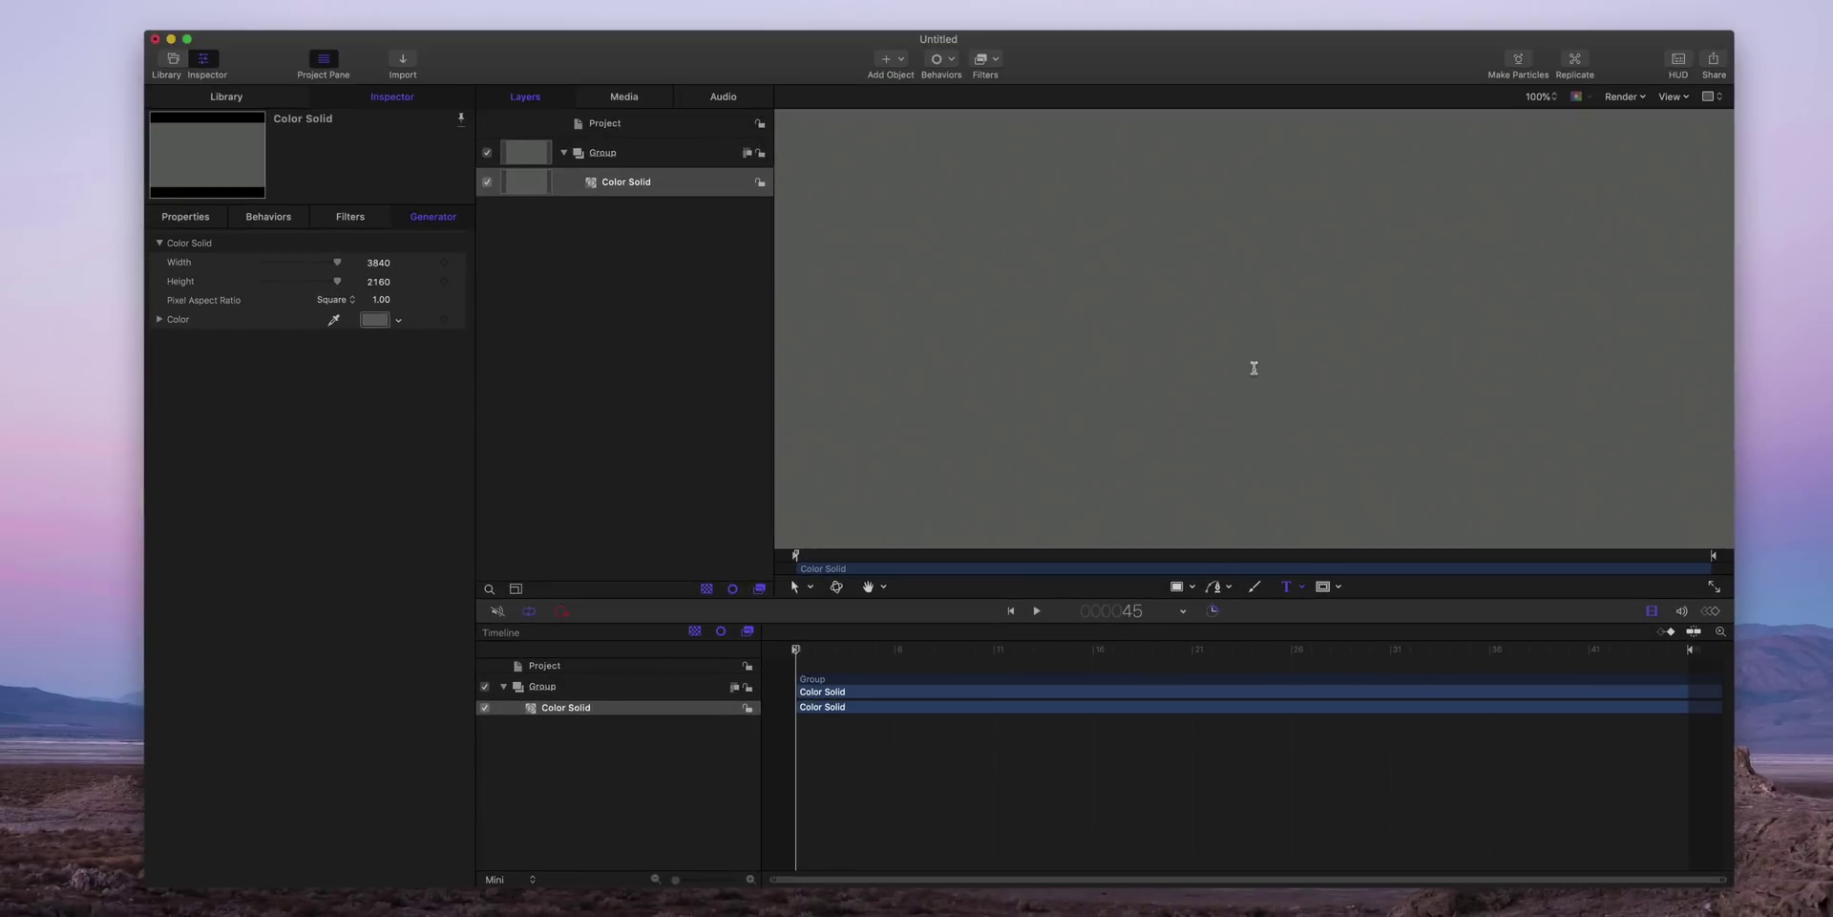
left_click(1211, 322)
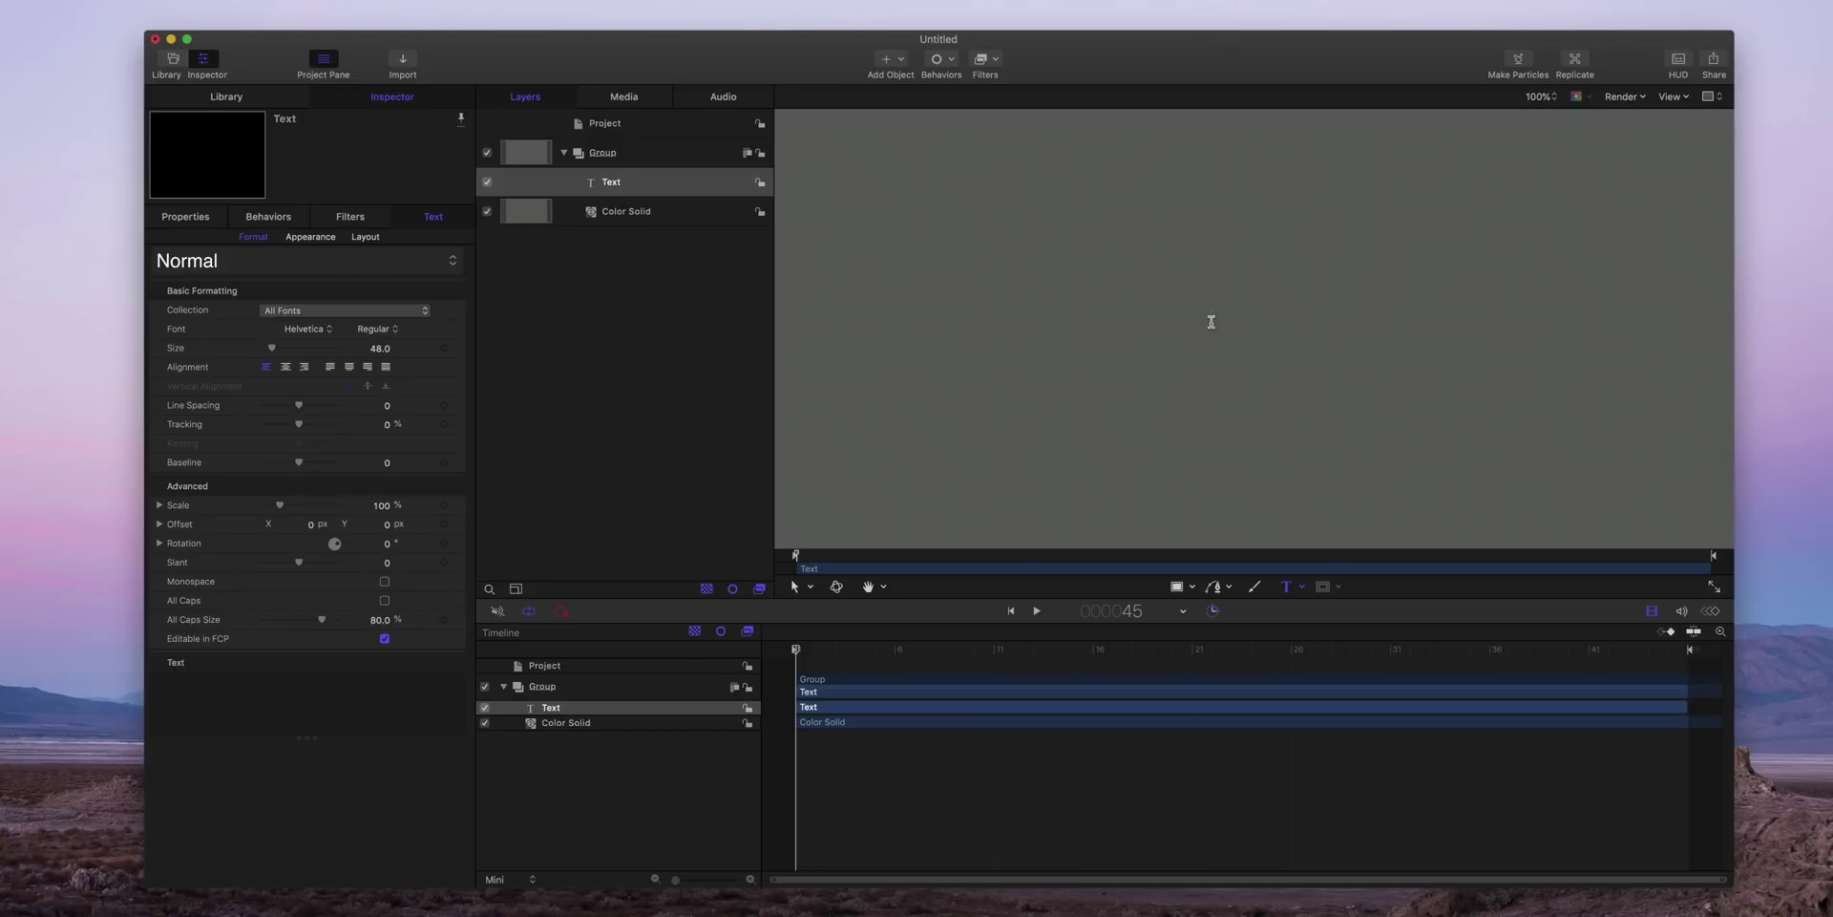
type("This is a placeholder")
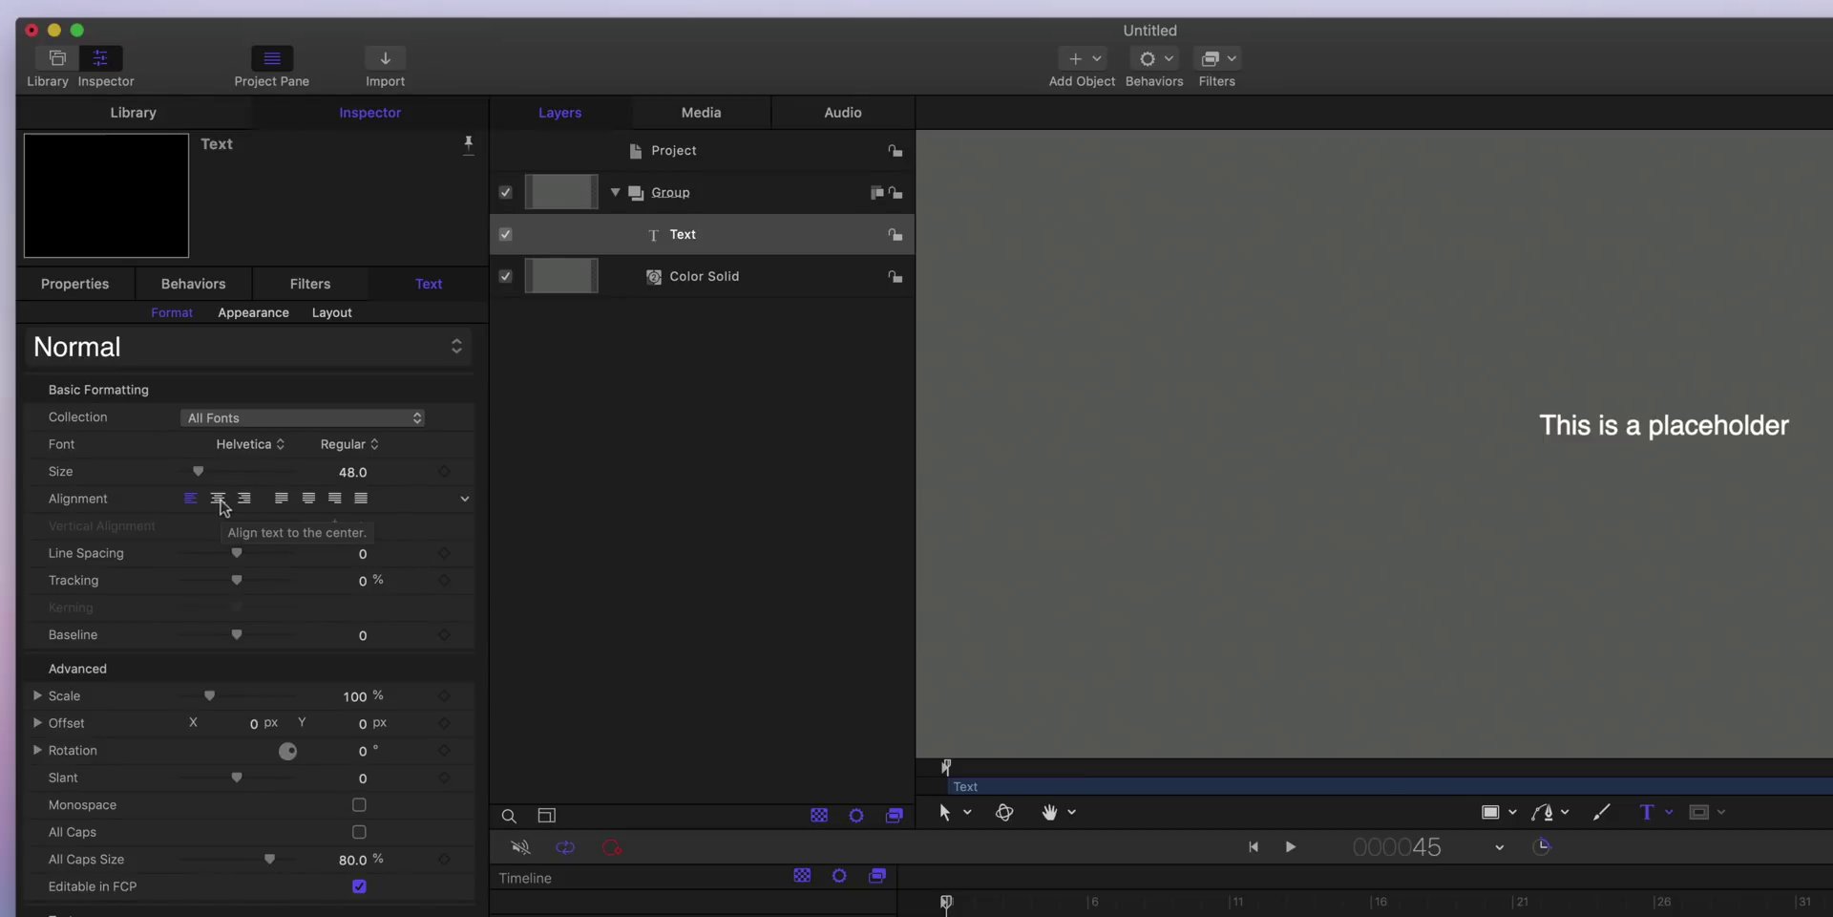
- Centre-align the text, set its size to 160, and fit the canvas to the view
left_click(218, 497)
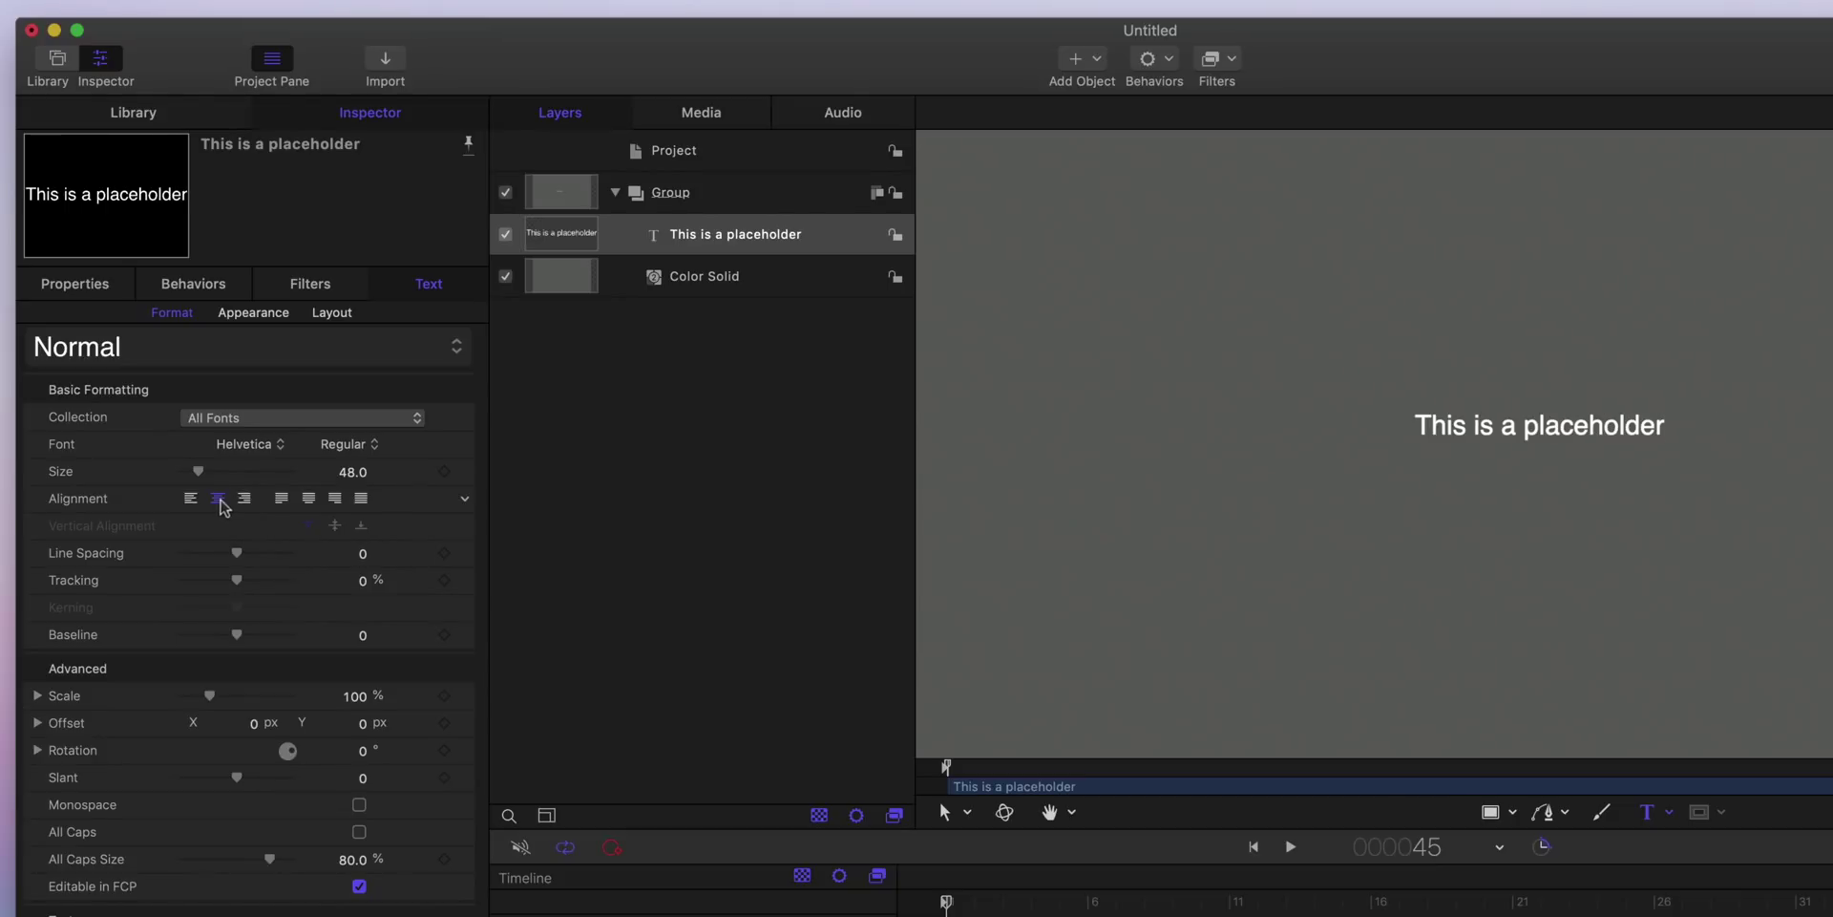
left_click_drag(198, 471, 242, 470)
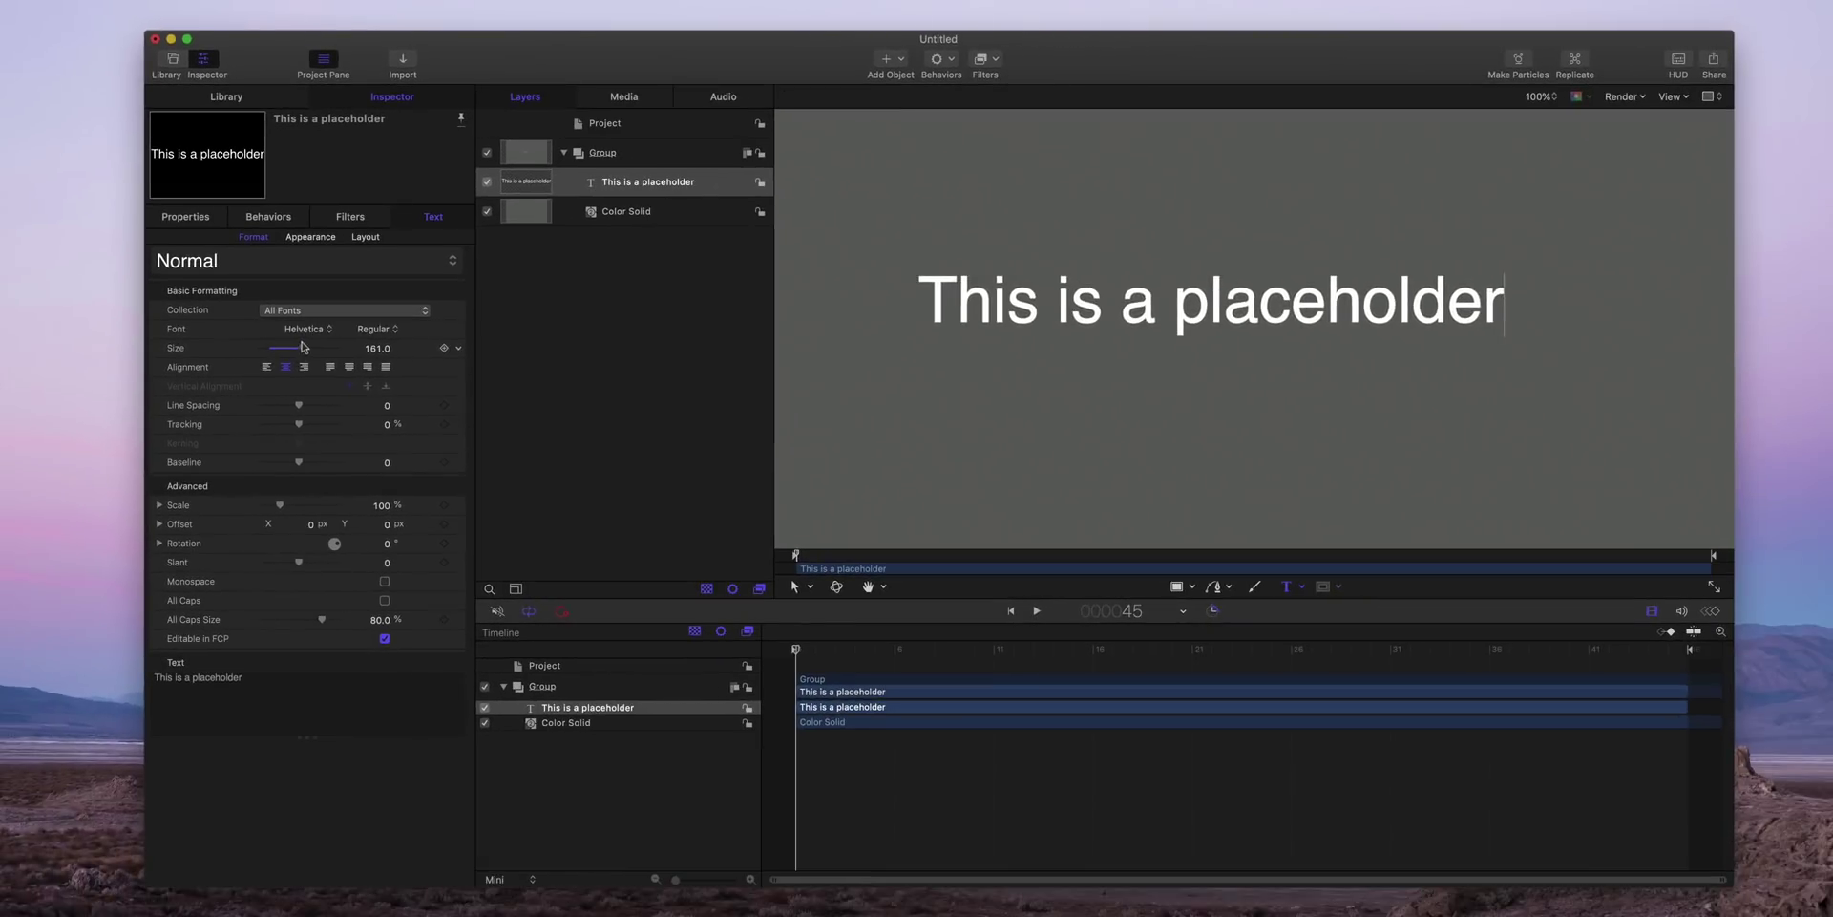
left_click_drag(302, 346, 300, 347)
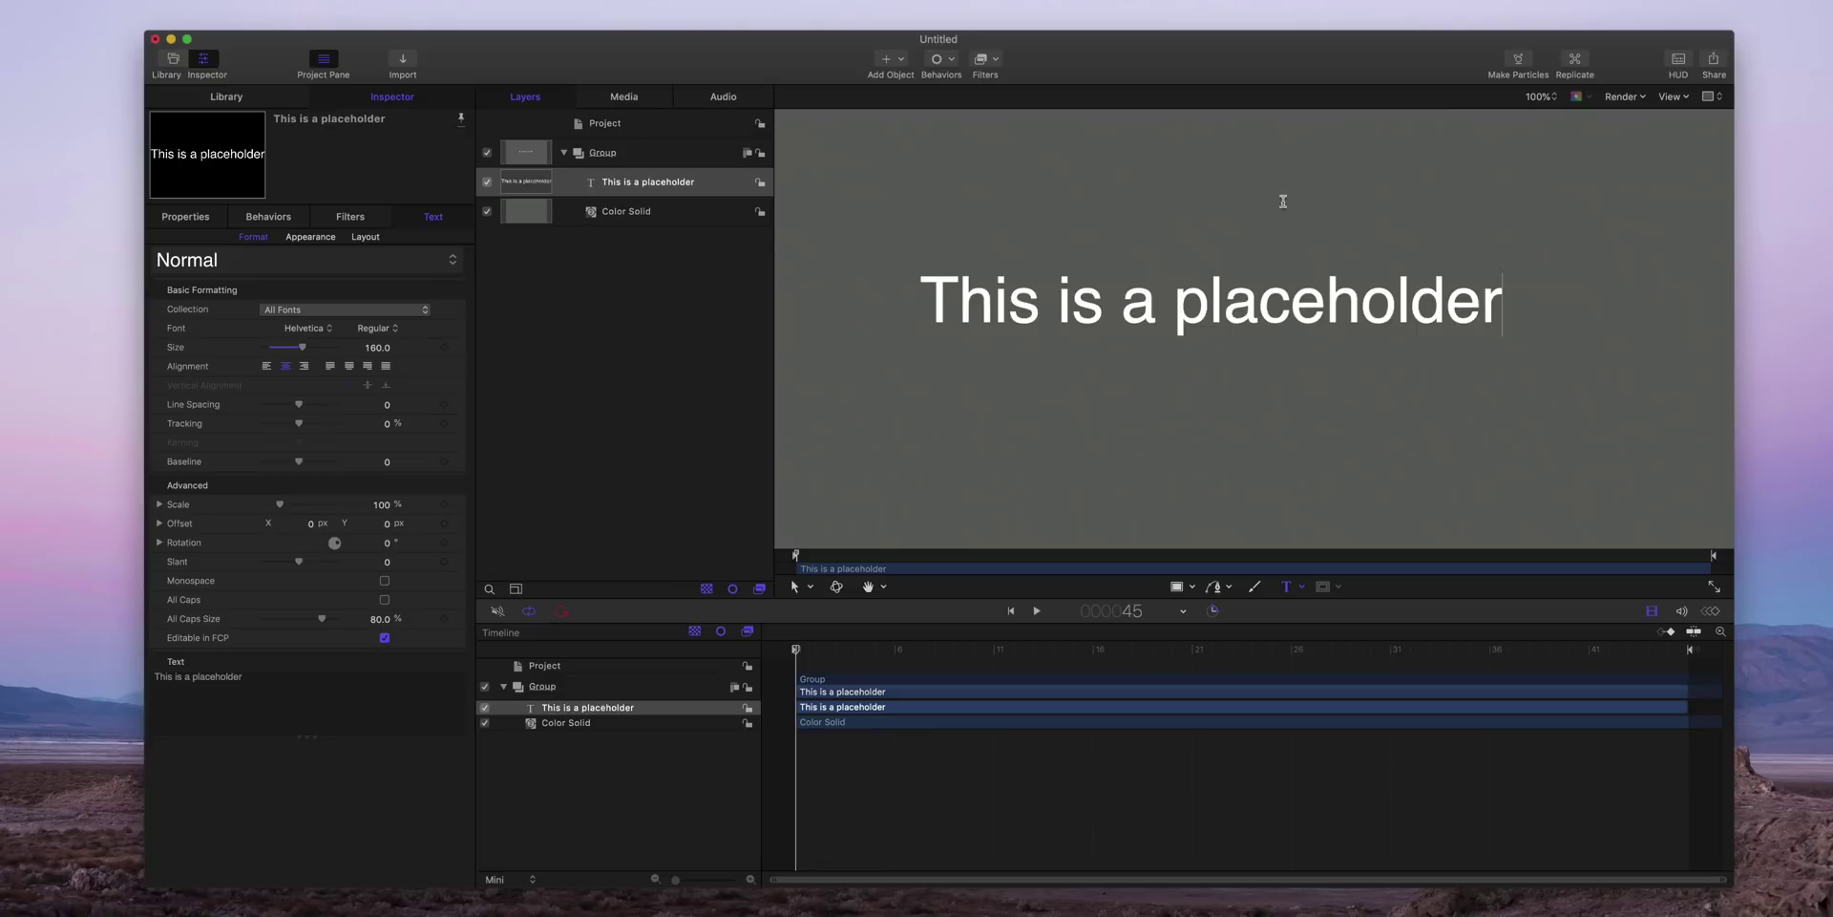
left_click(1544, 97)
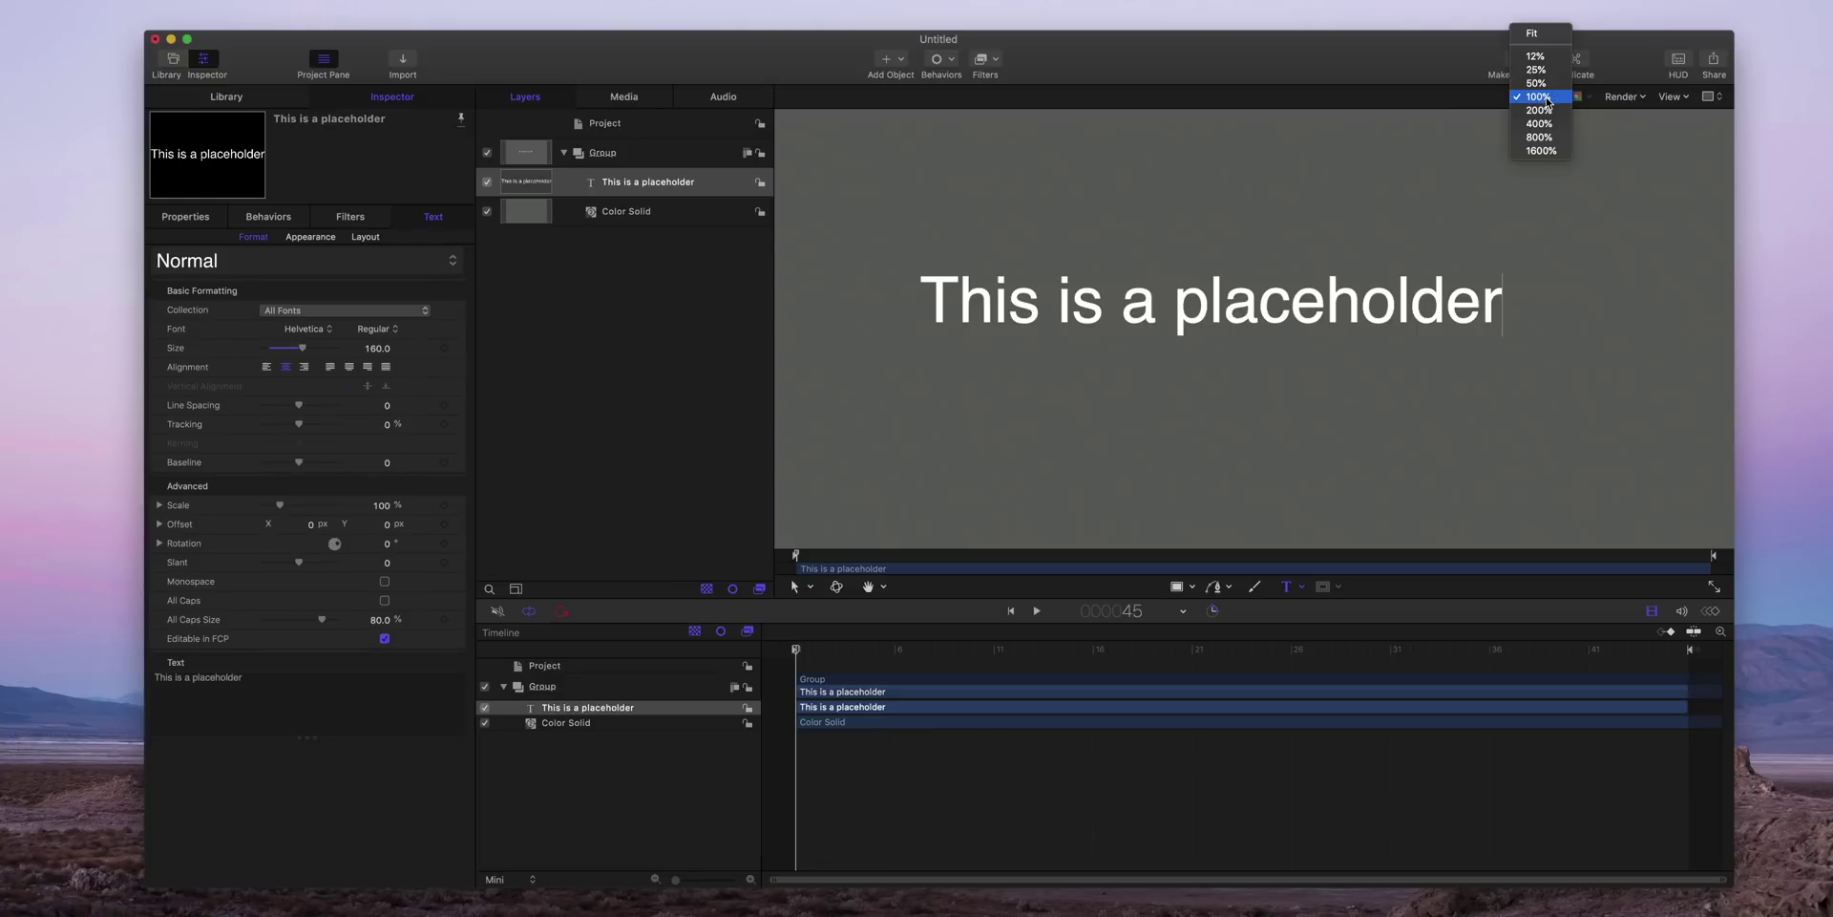
left_click(1537, 36)
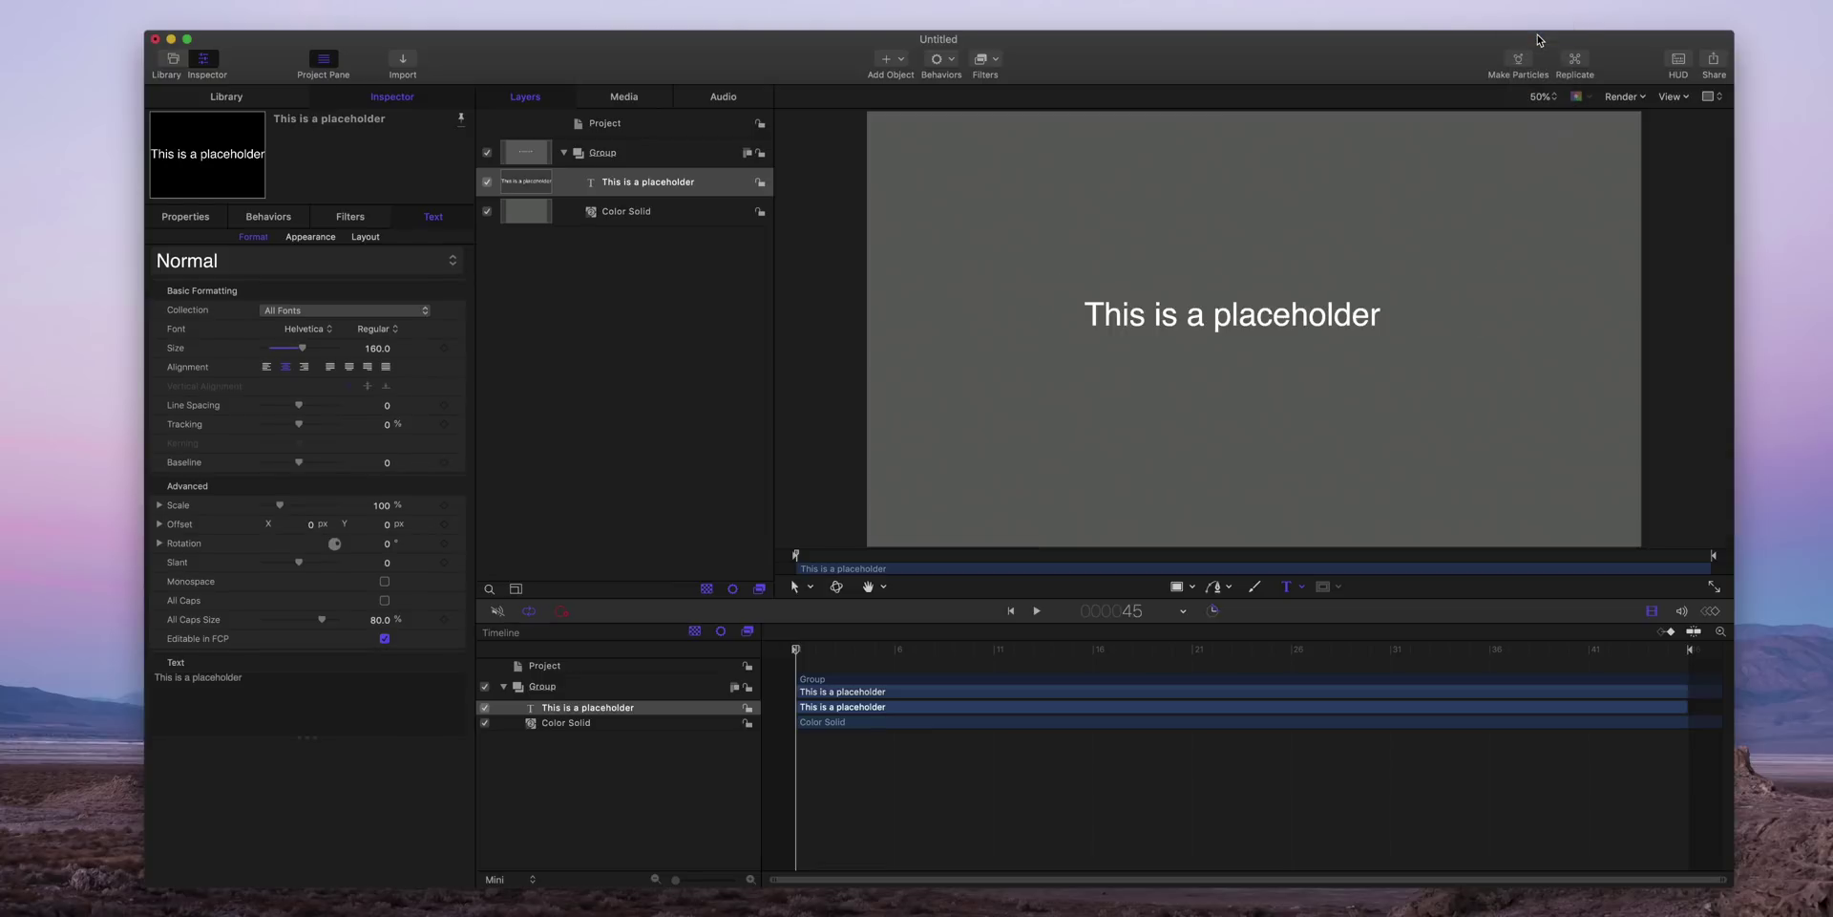
- Drag the text layer until it snaps to the centre of the canvas
left_click(793, 589)
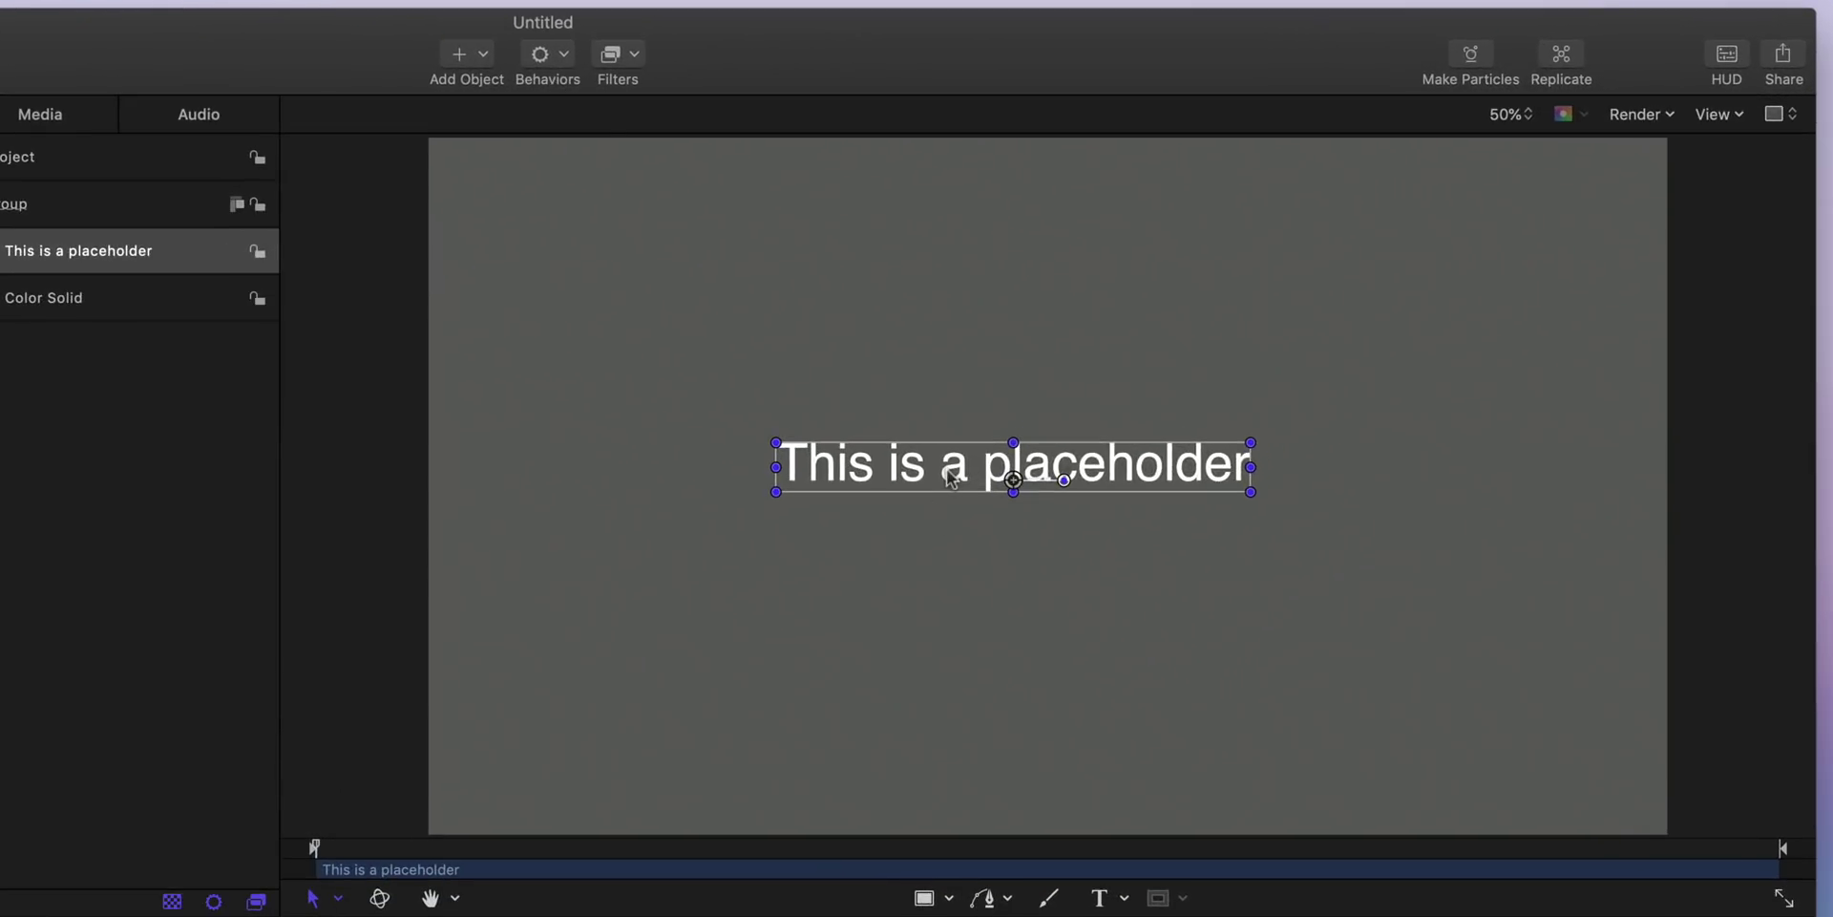
left_click_drag(952, 479, 984, 494)
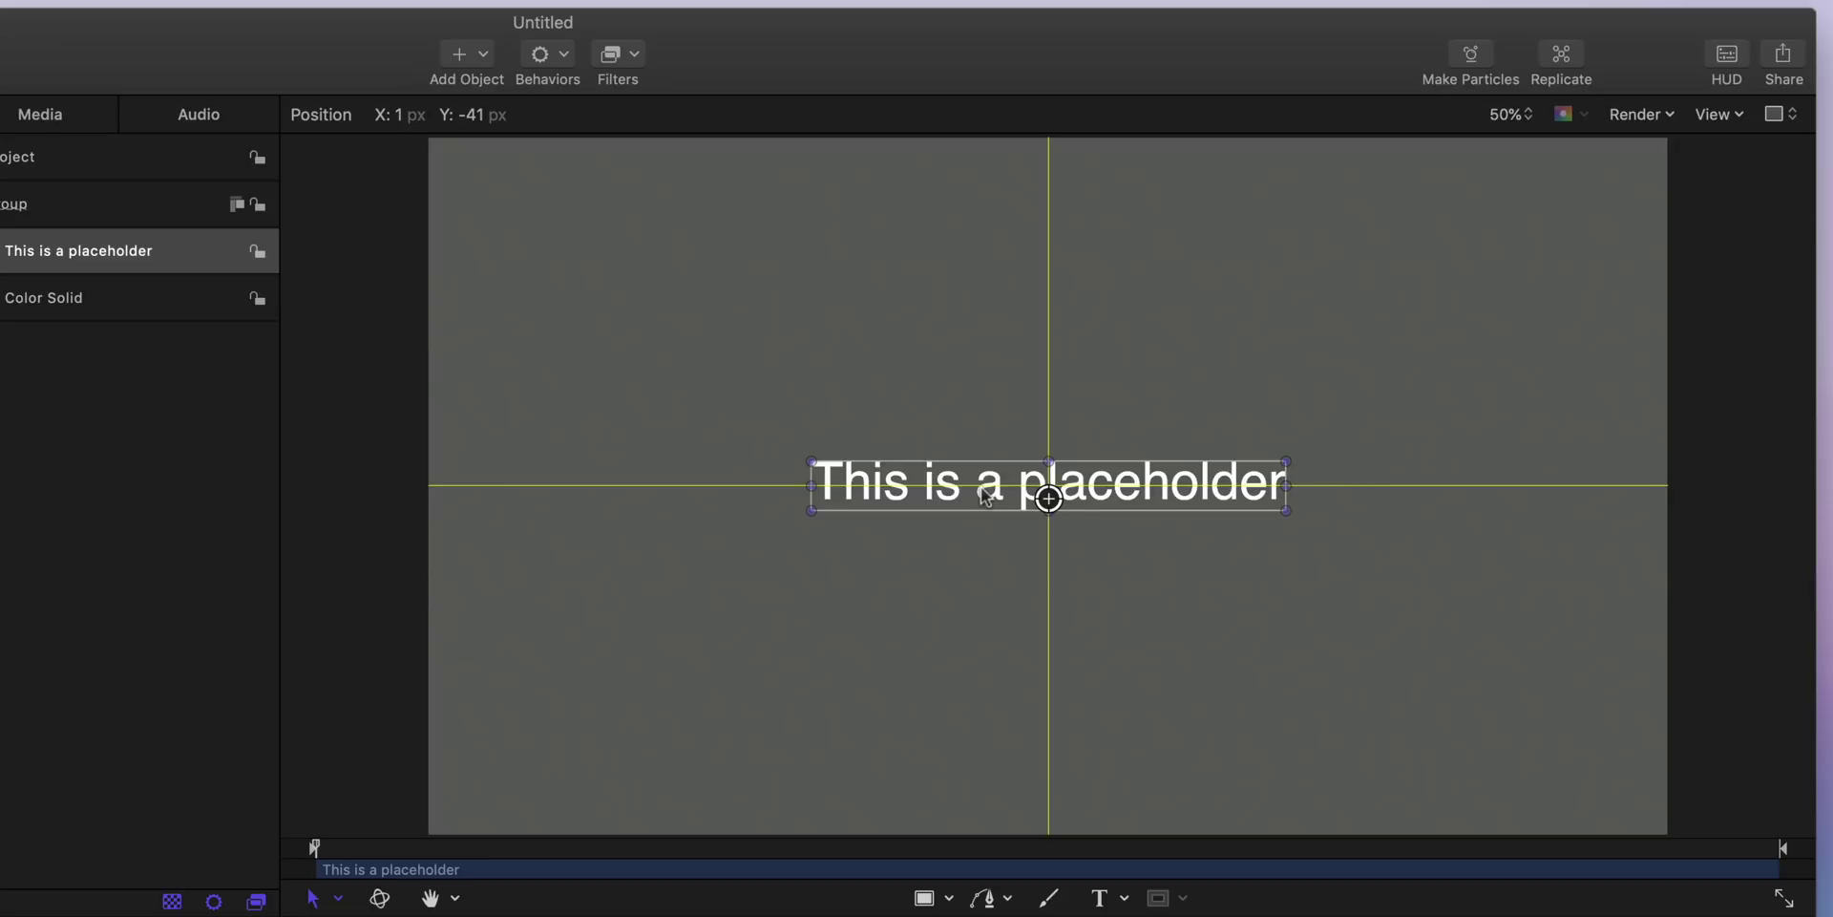
left_click_drag(986, 495, 986, 494)
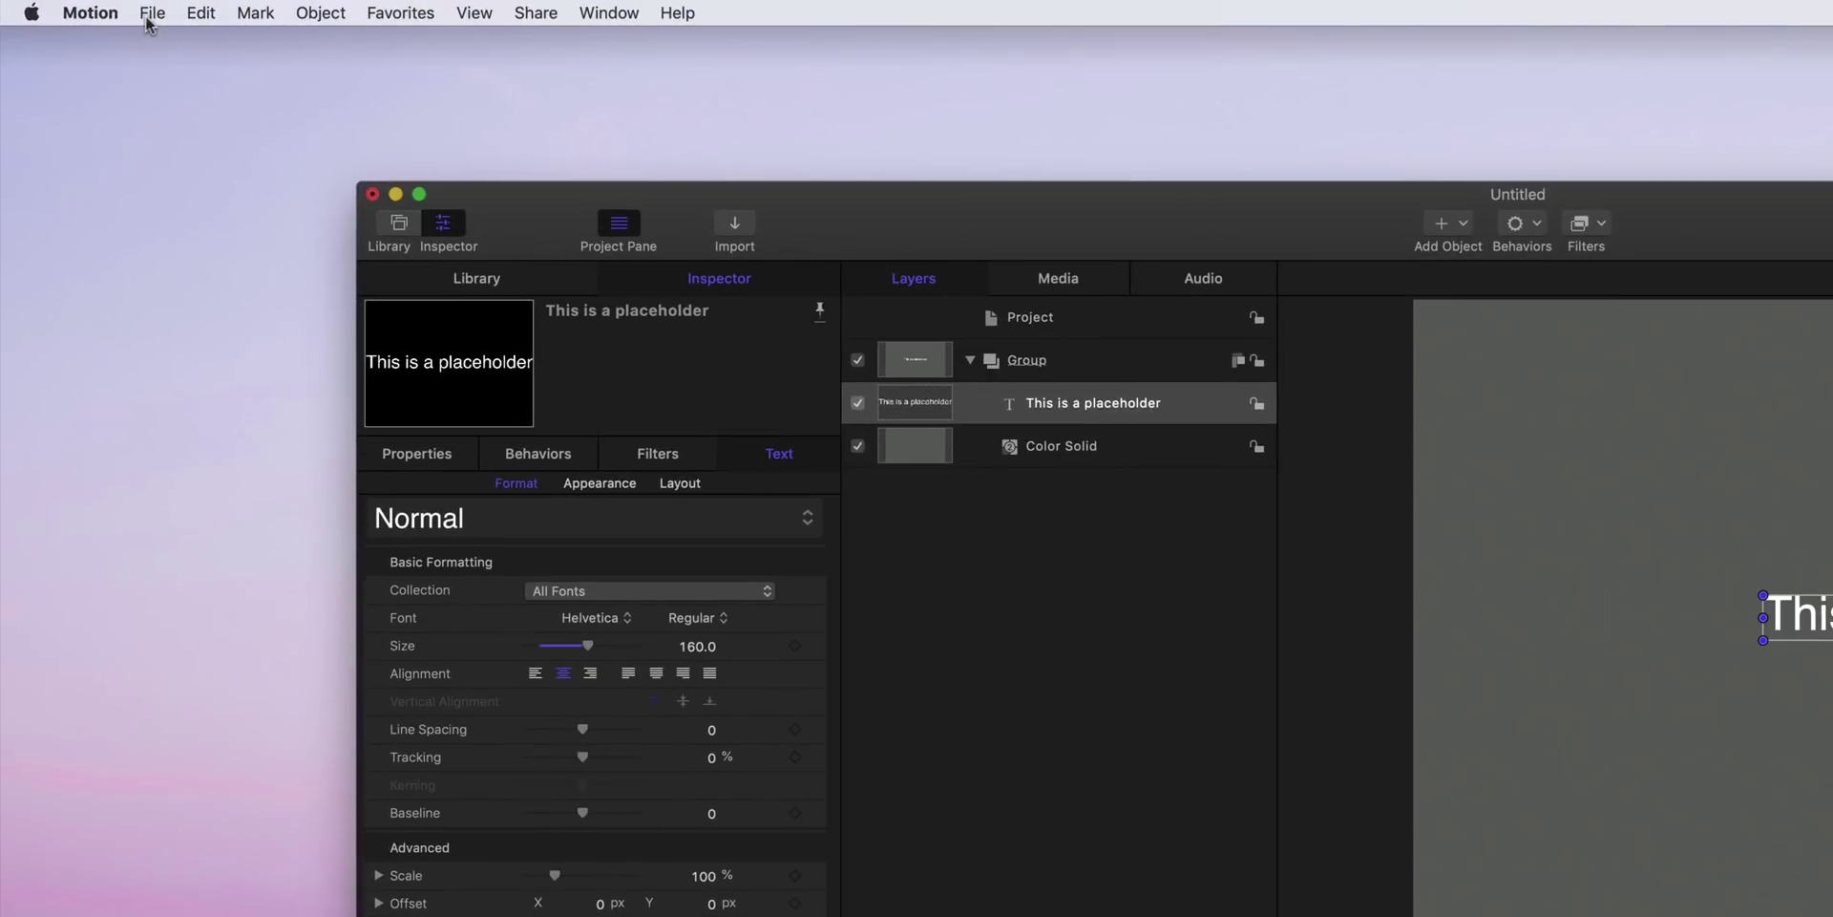
- Publish the project as the template 'Basic' in a new Title Cards category
left_click(7, 8)
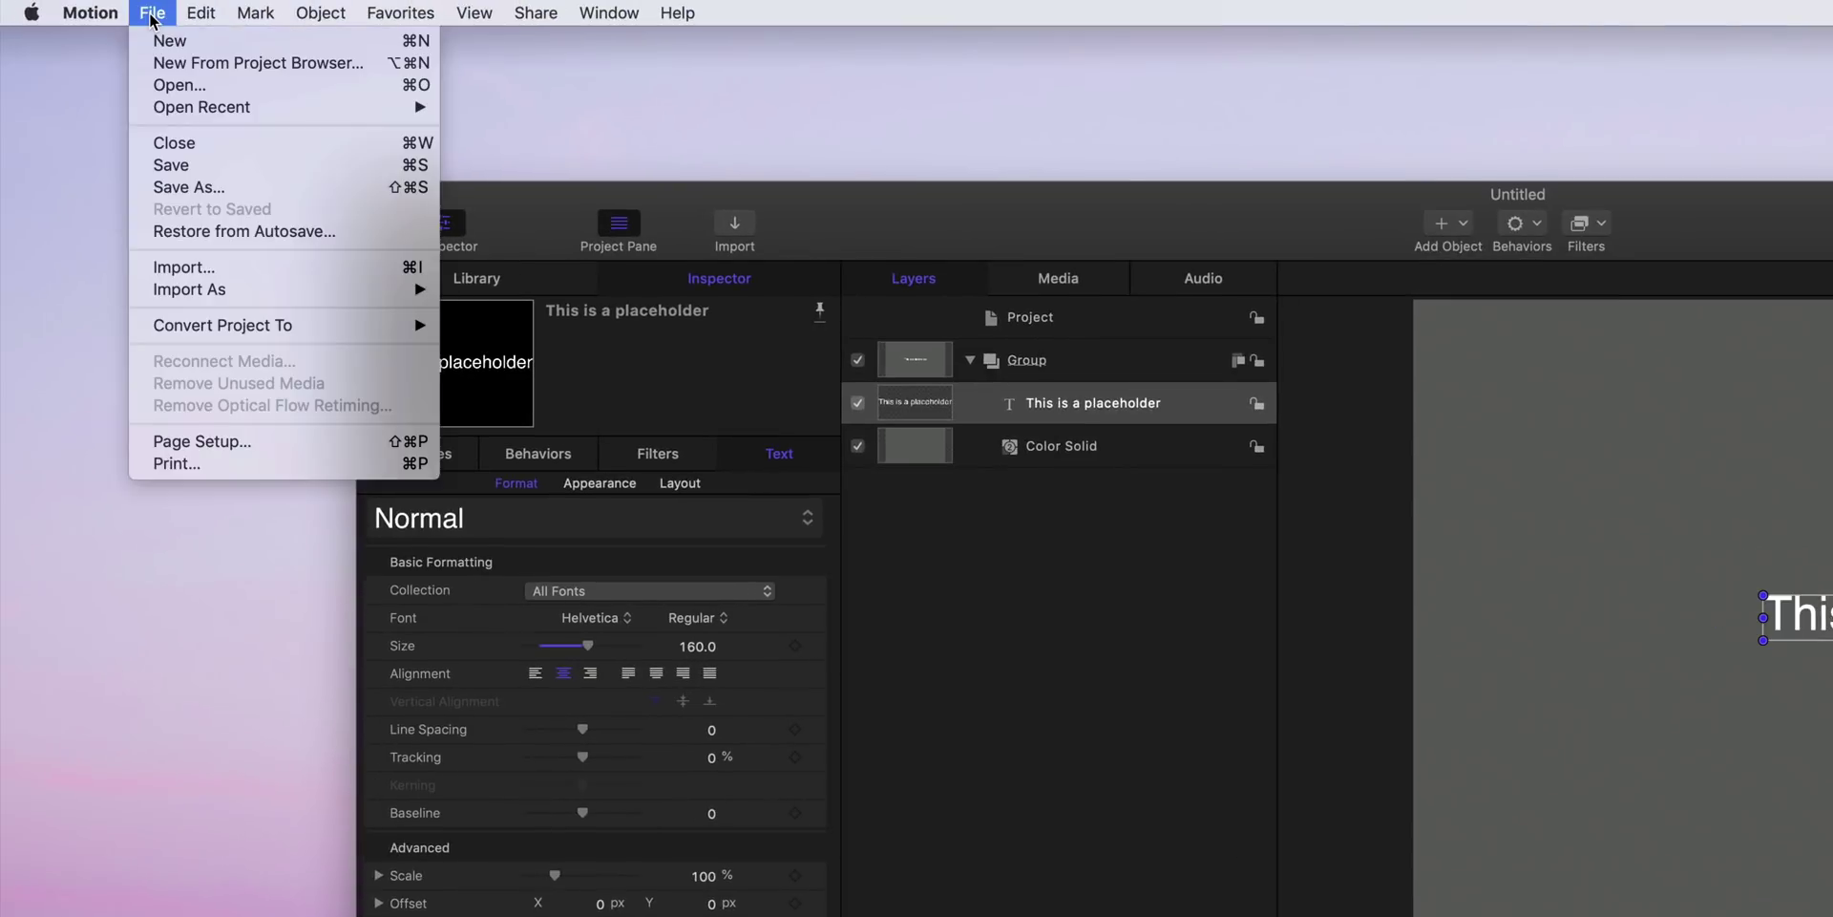
left_click(211, 168, "alt")
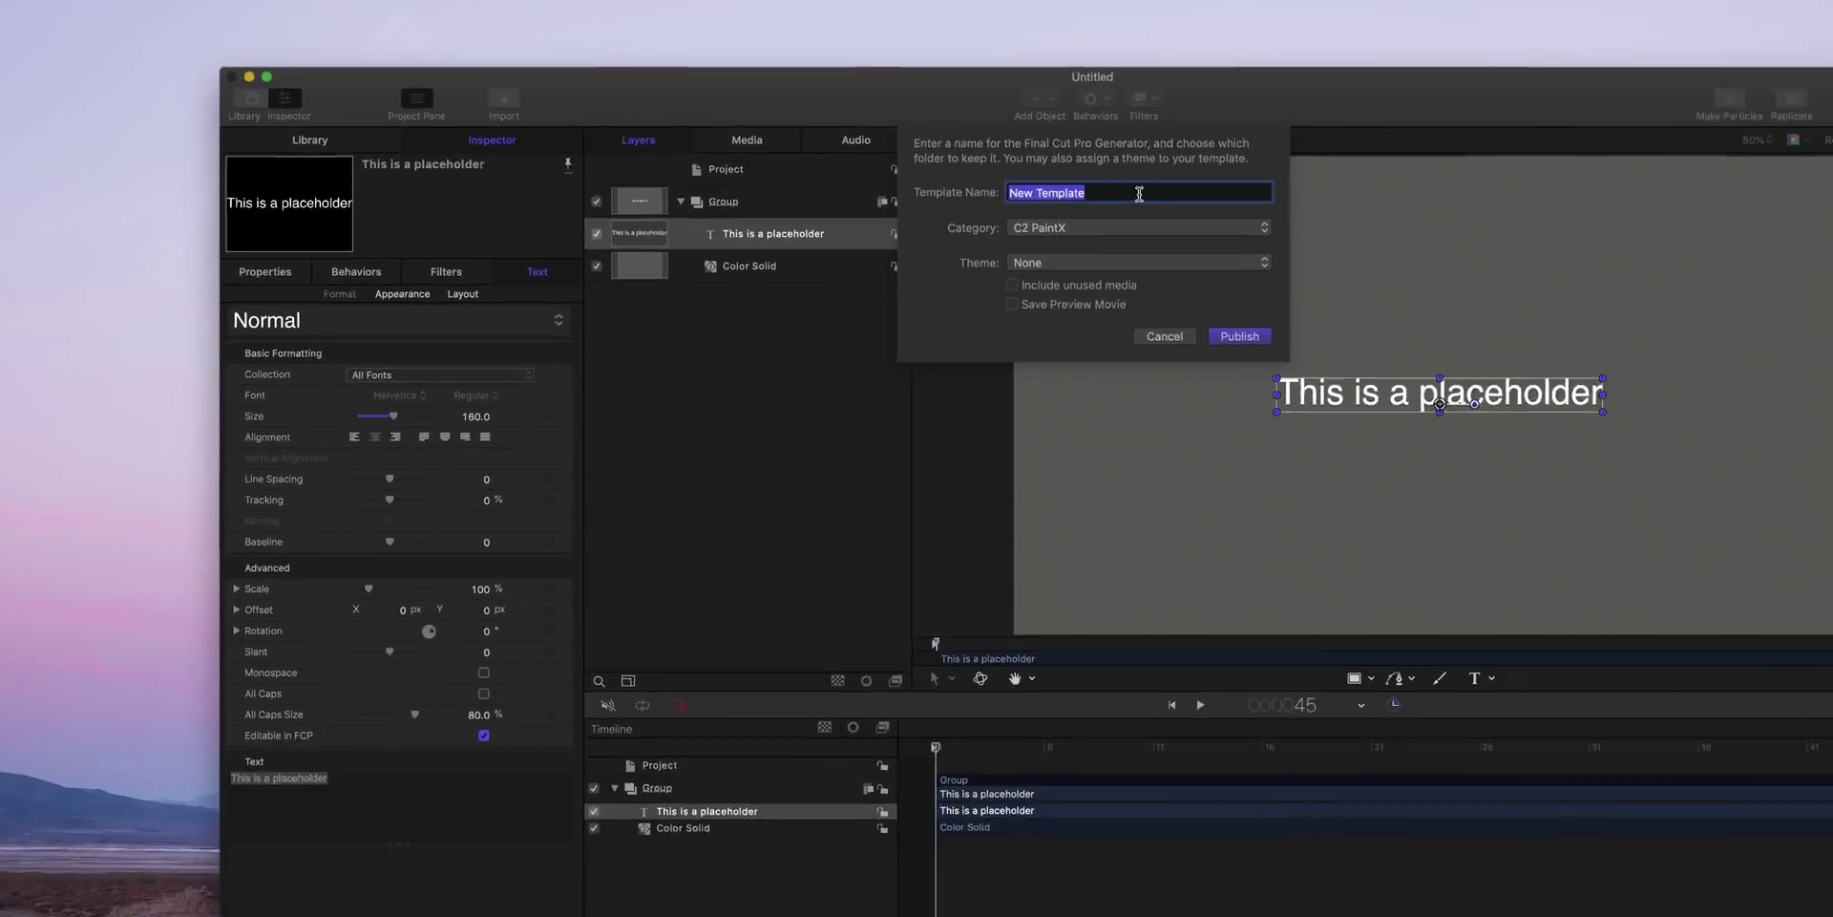
double_click(1577, 349)
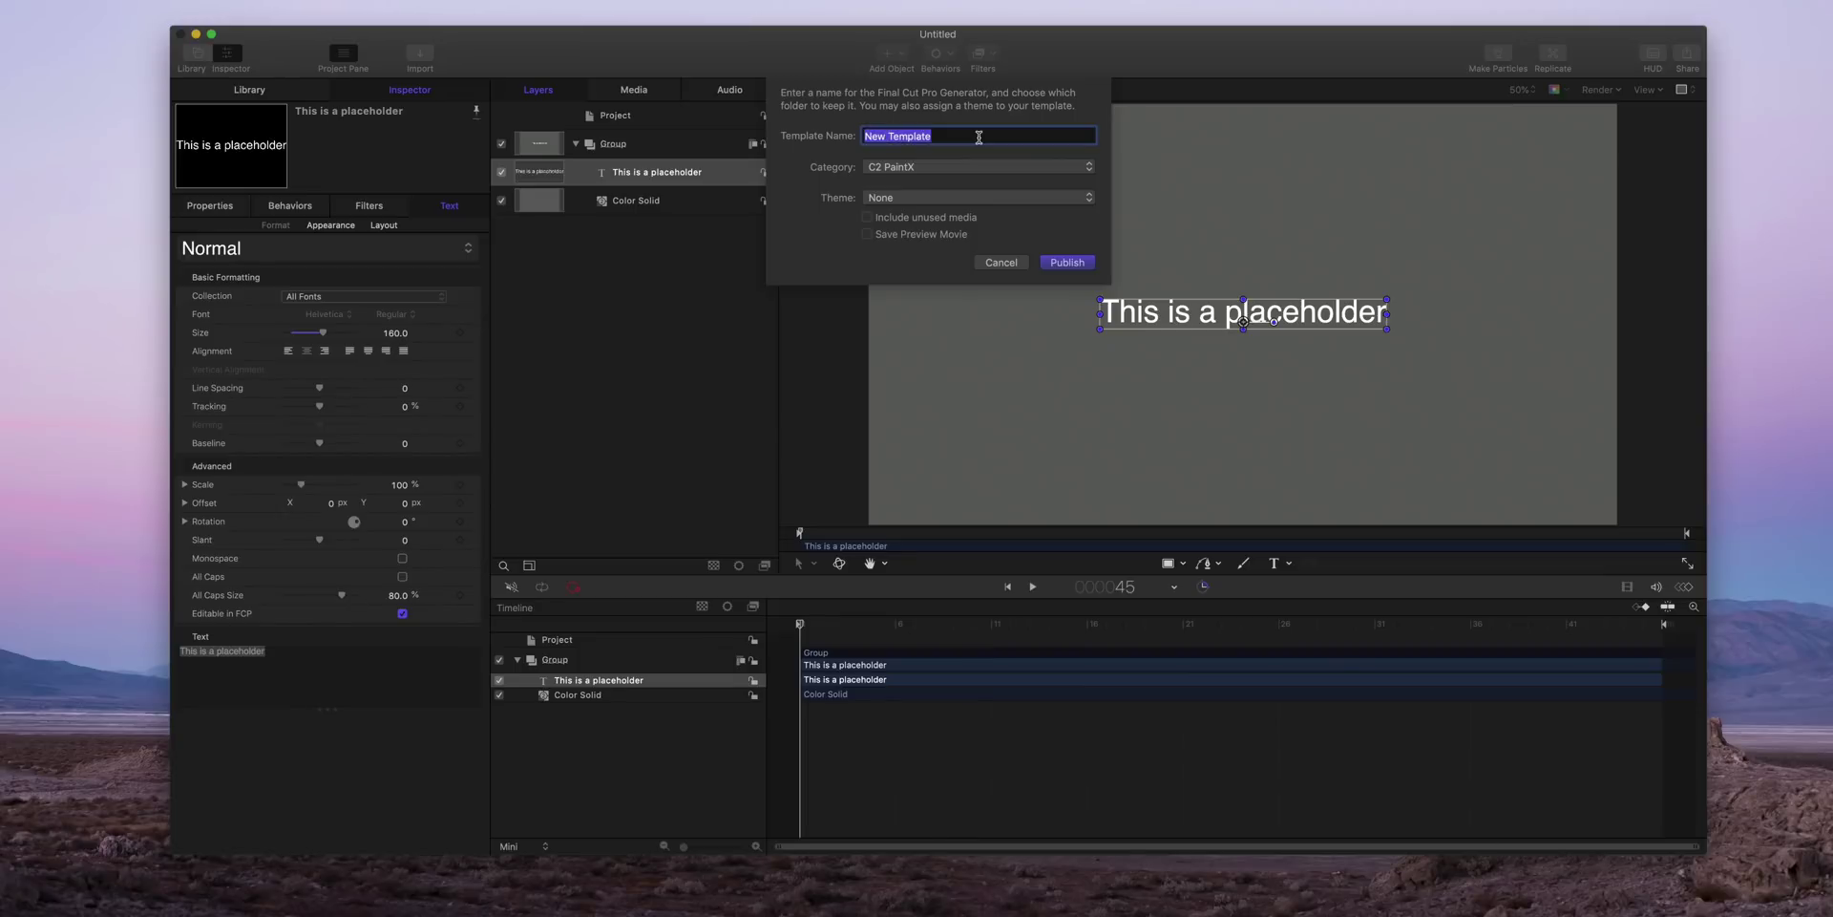
key("BackSpace")
left_click(911, 167)
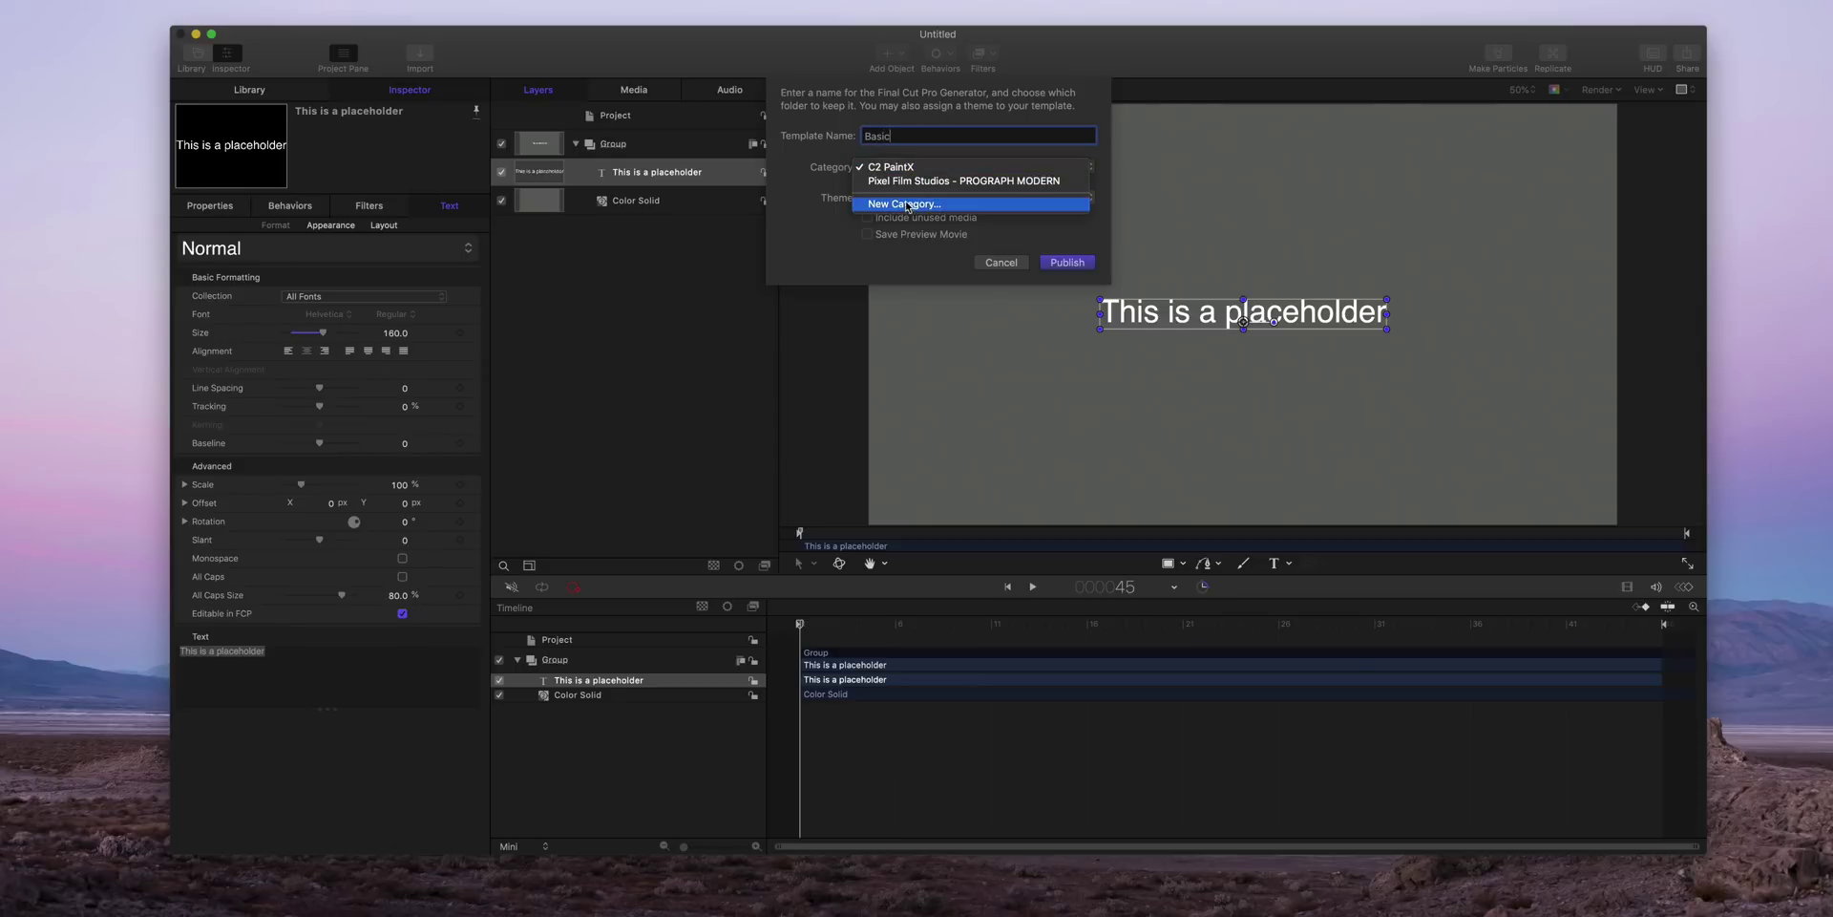
left_click(907, 204)
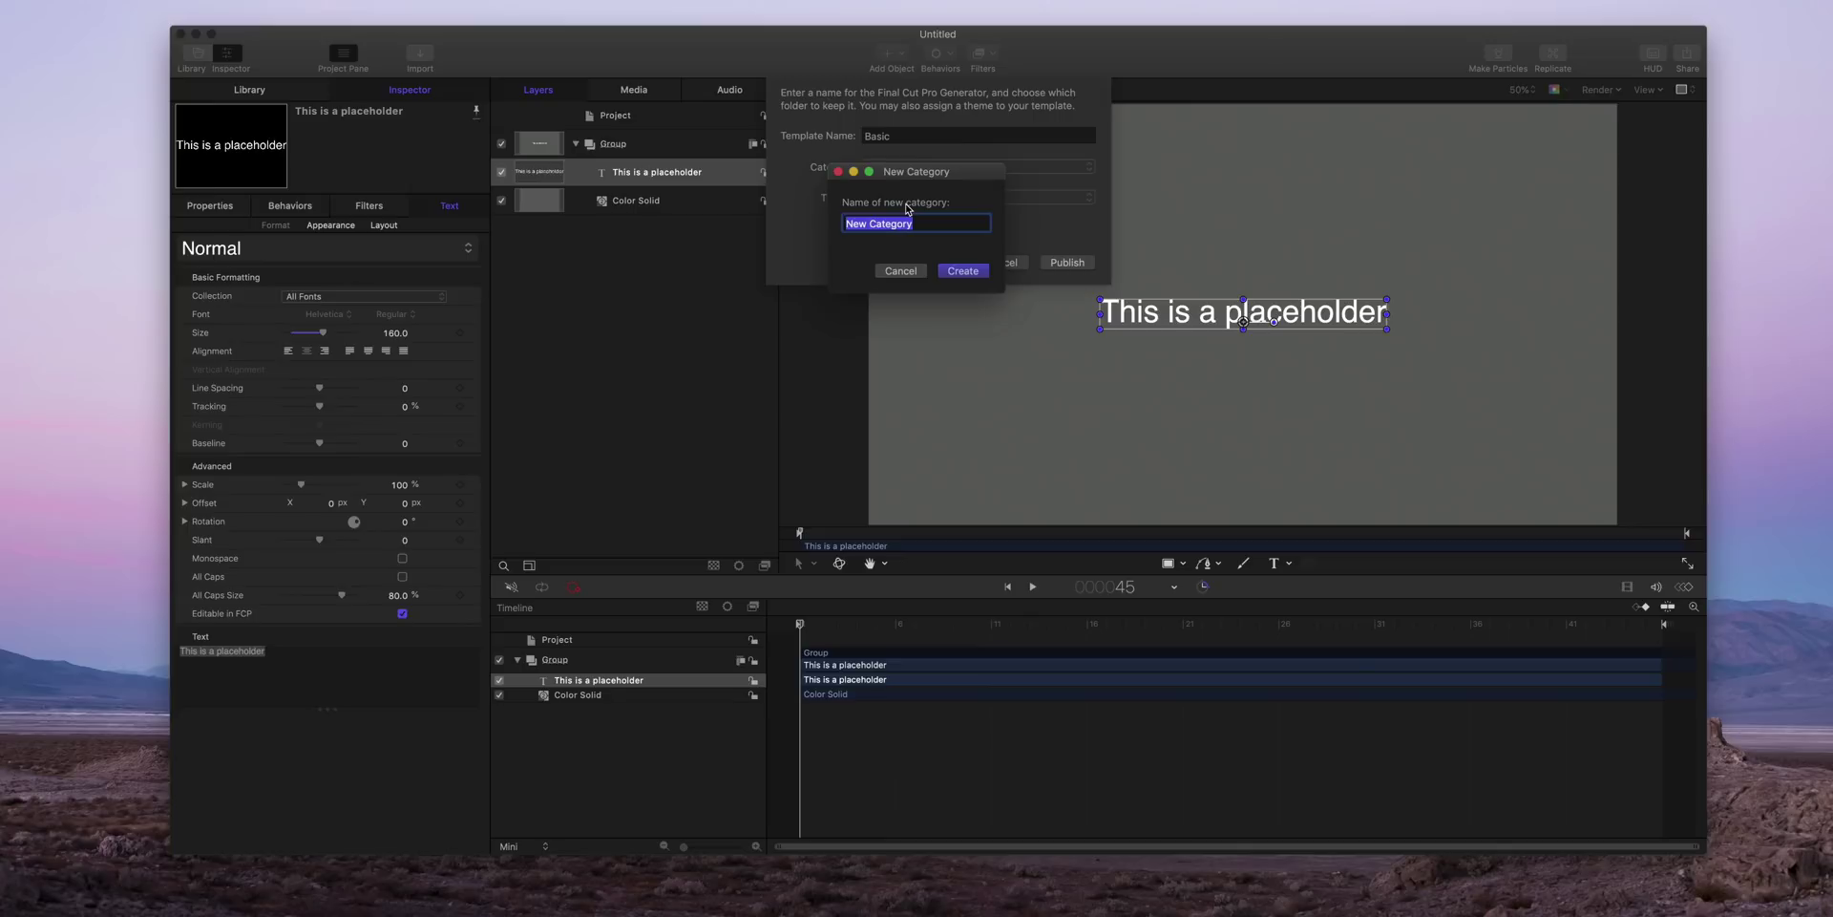
type("Title Cards")
left_click(958, 271)
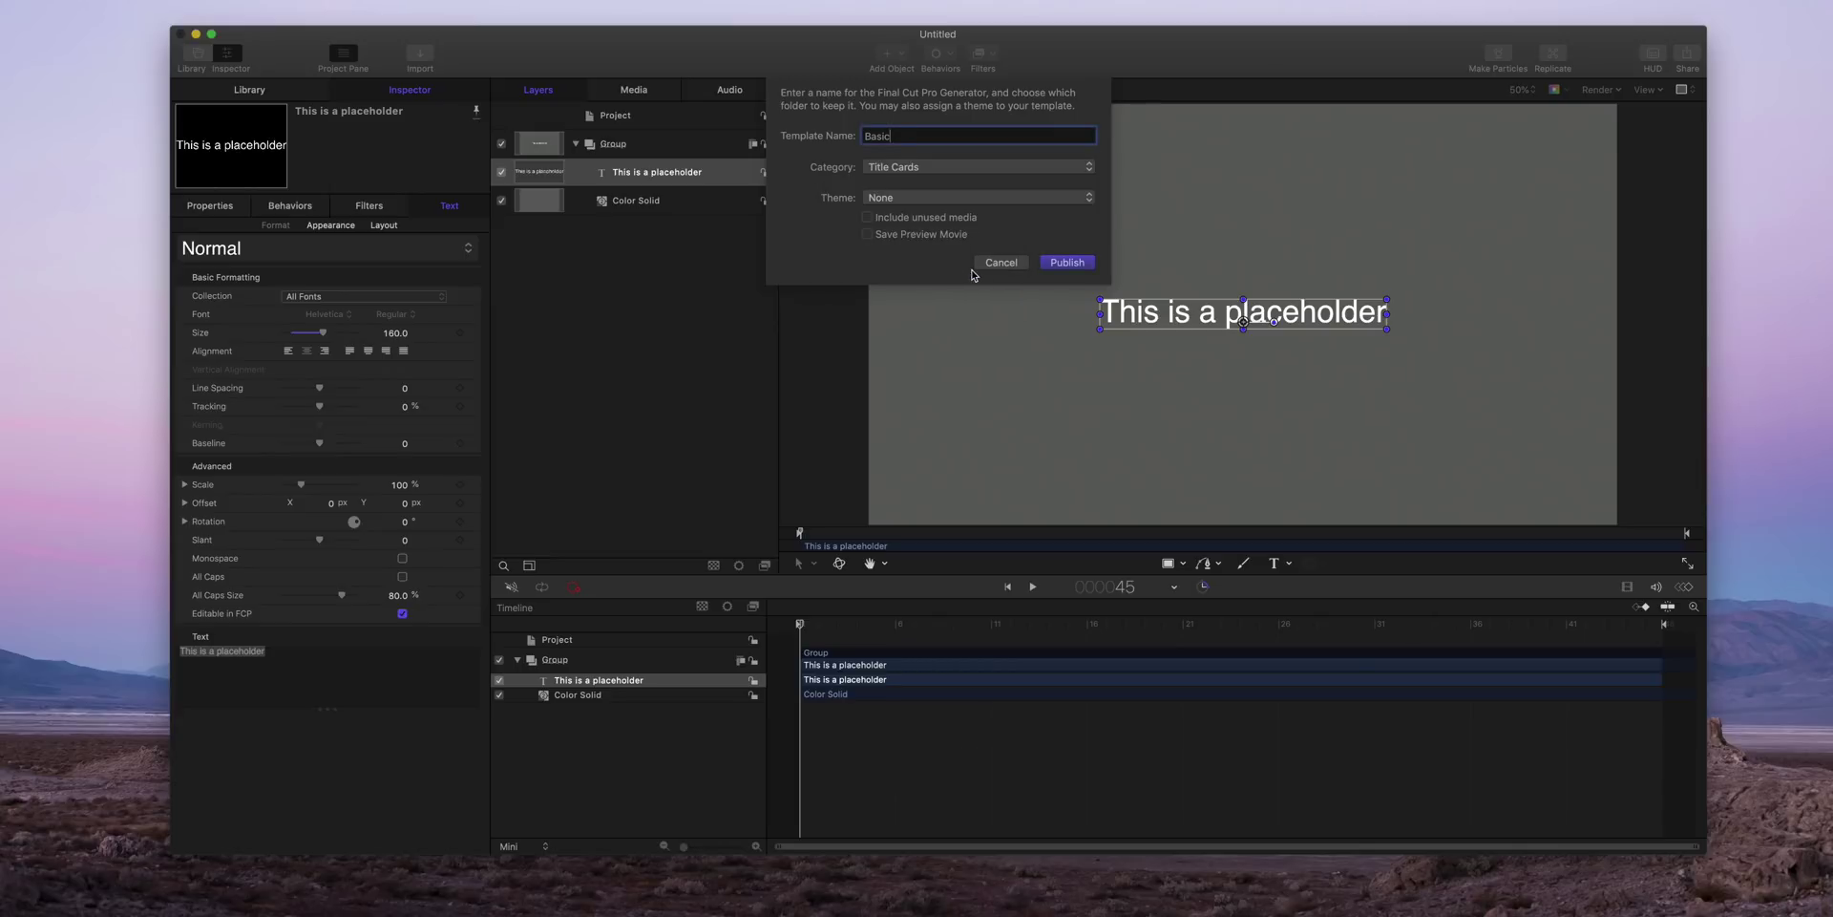
left_click(1067, 263)
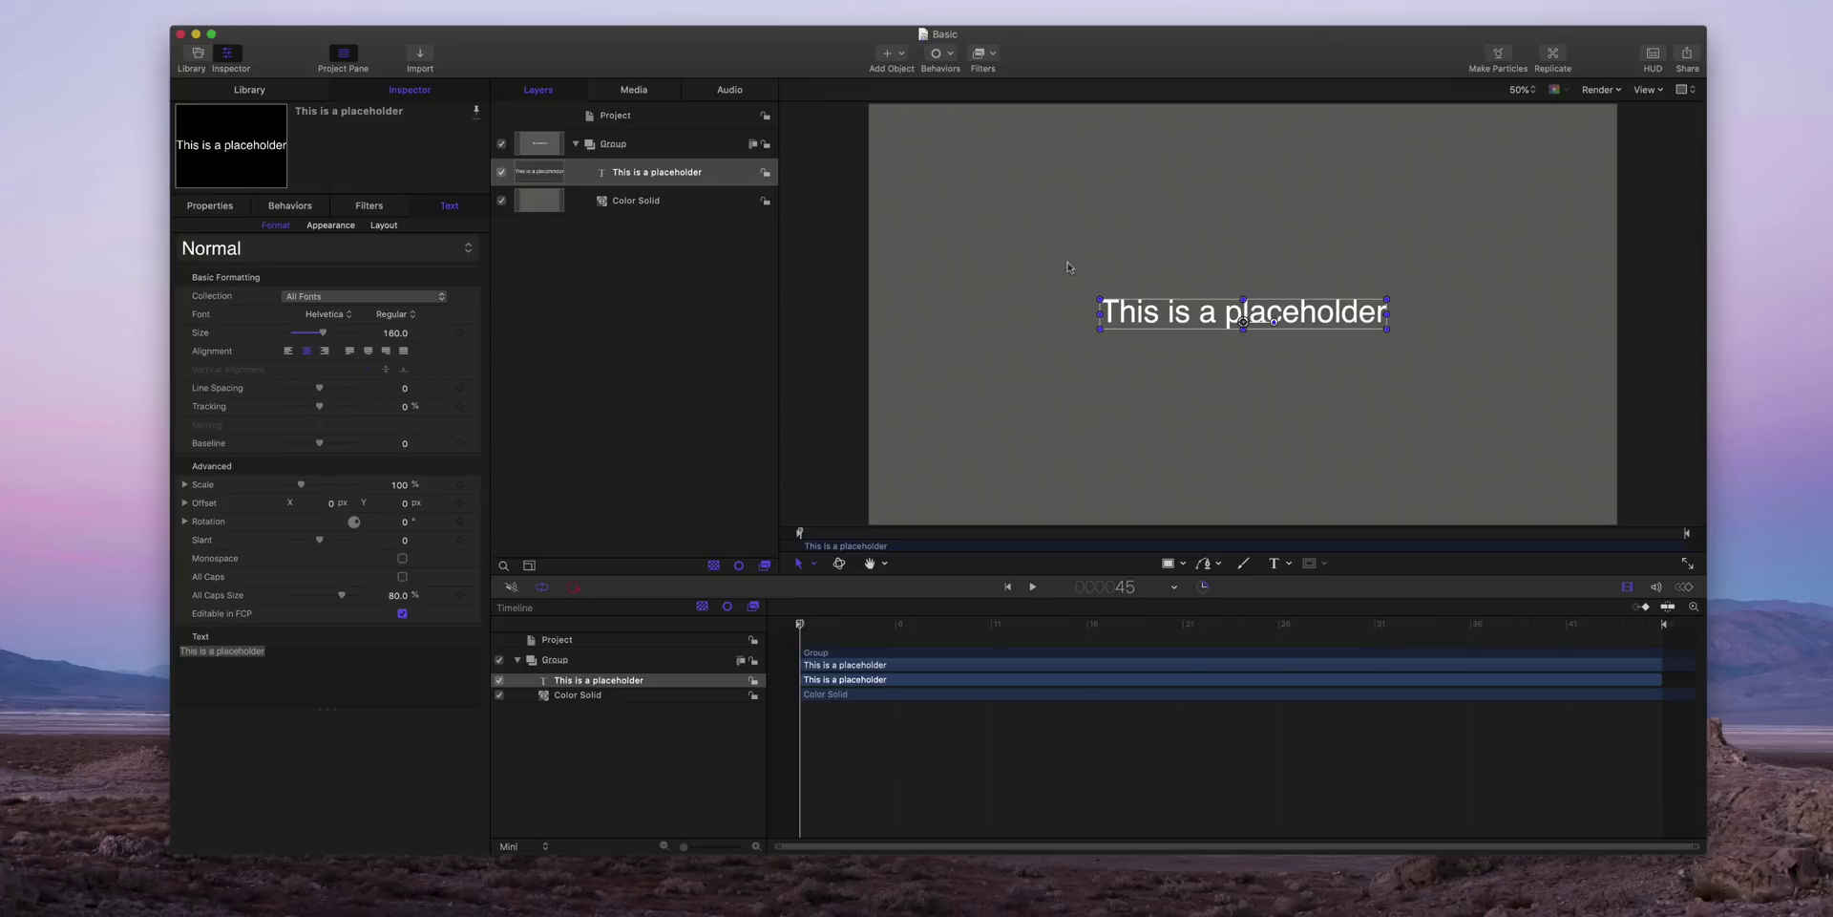
- In Final Cut Pro, show the Title Cards generators and preview the Basic generator
key("ctrl+Right")
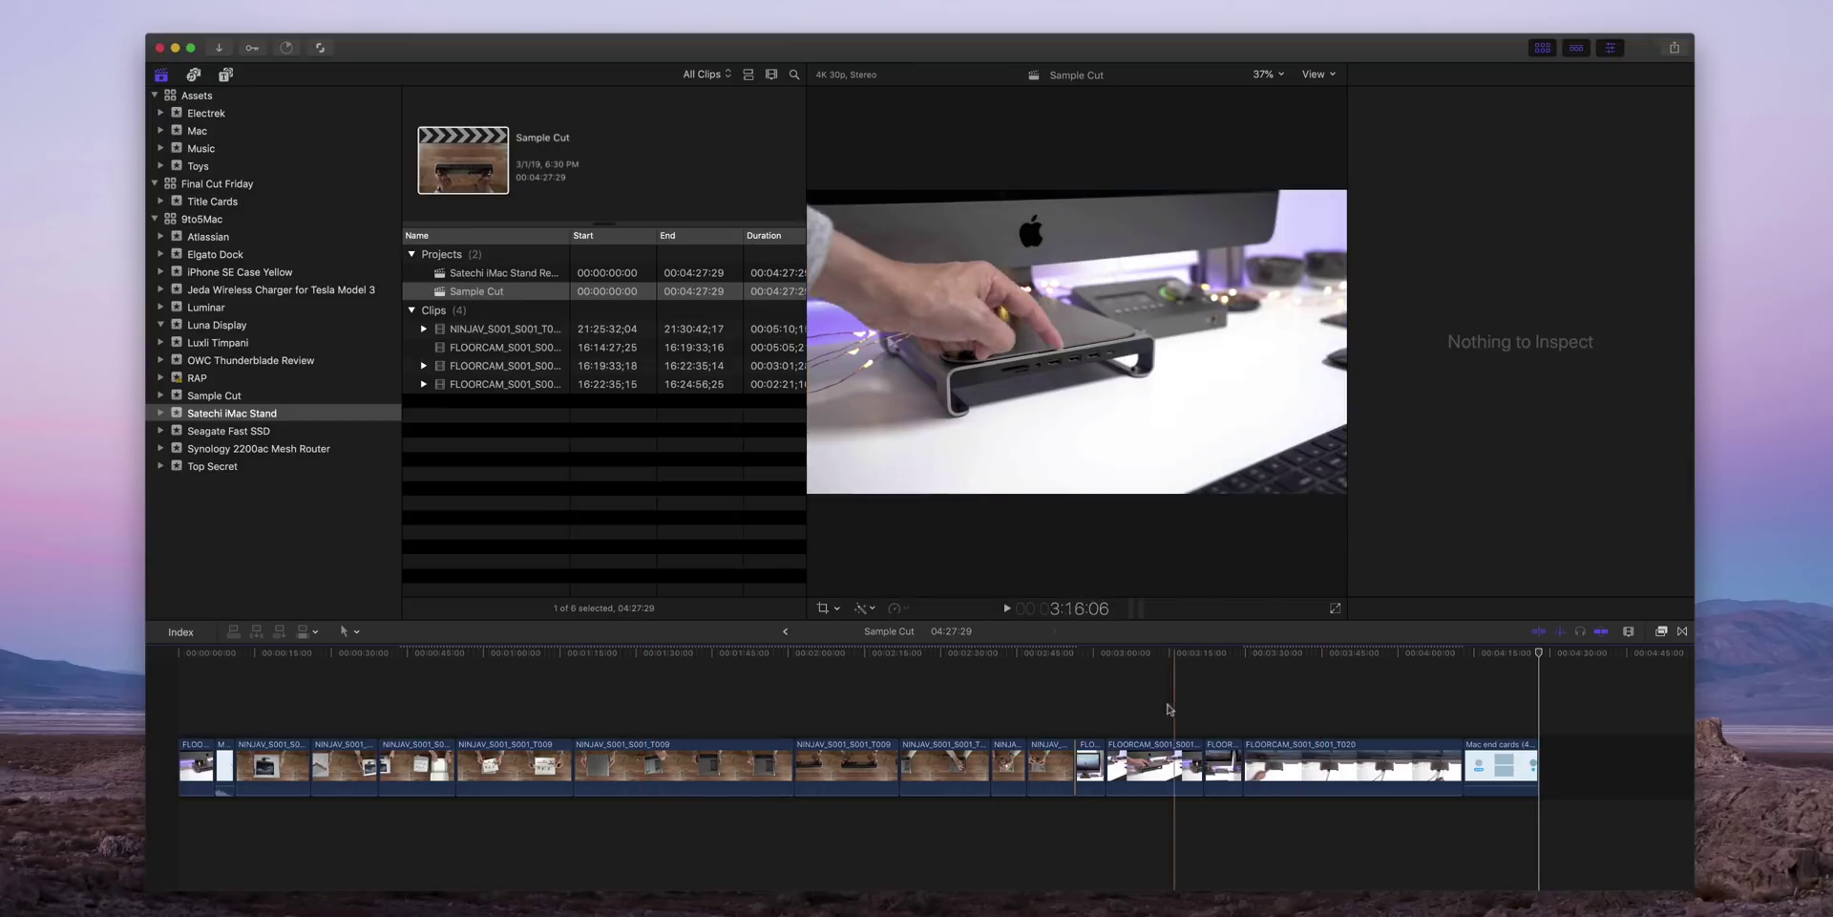
left_click(1165, 703)
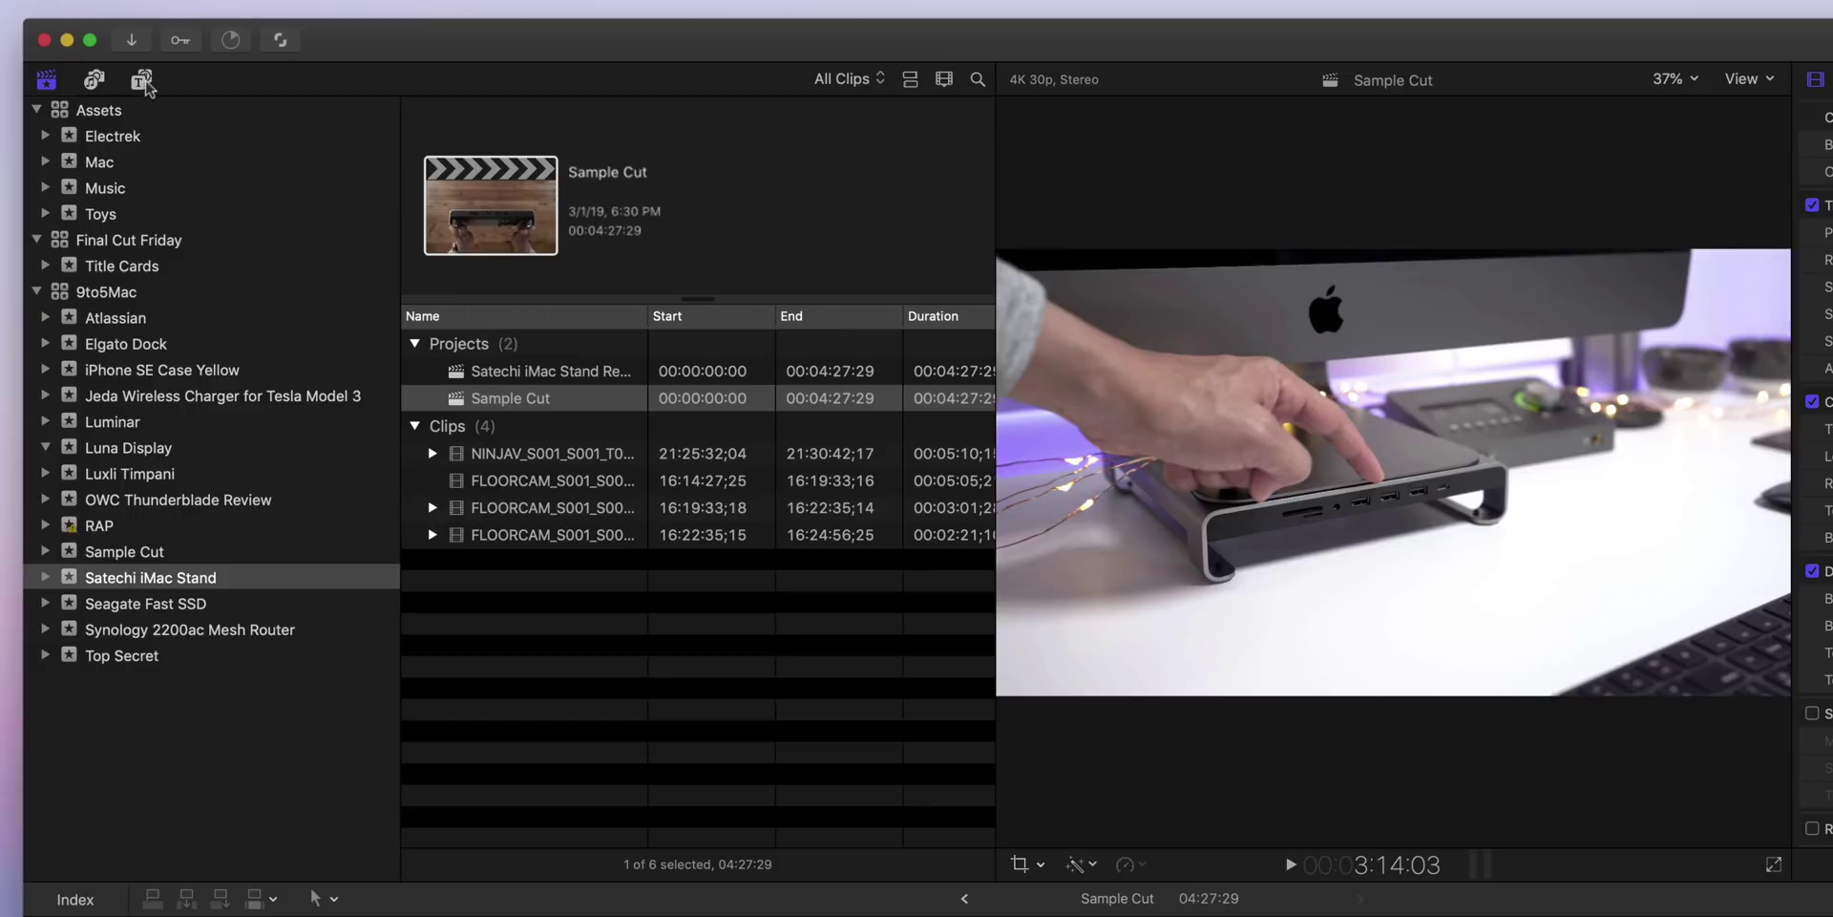
left_click(176, 80)
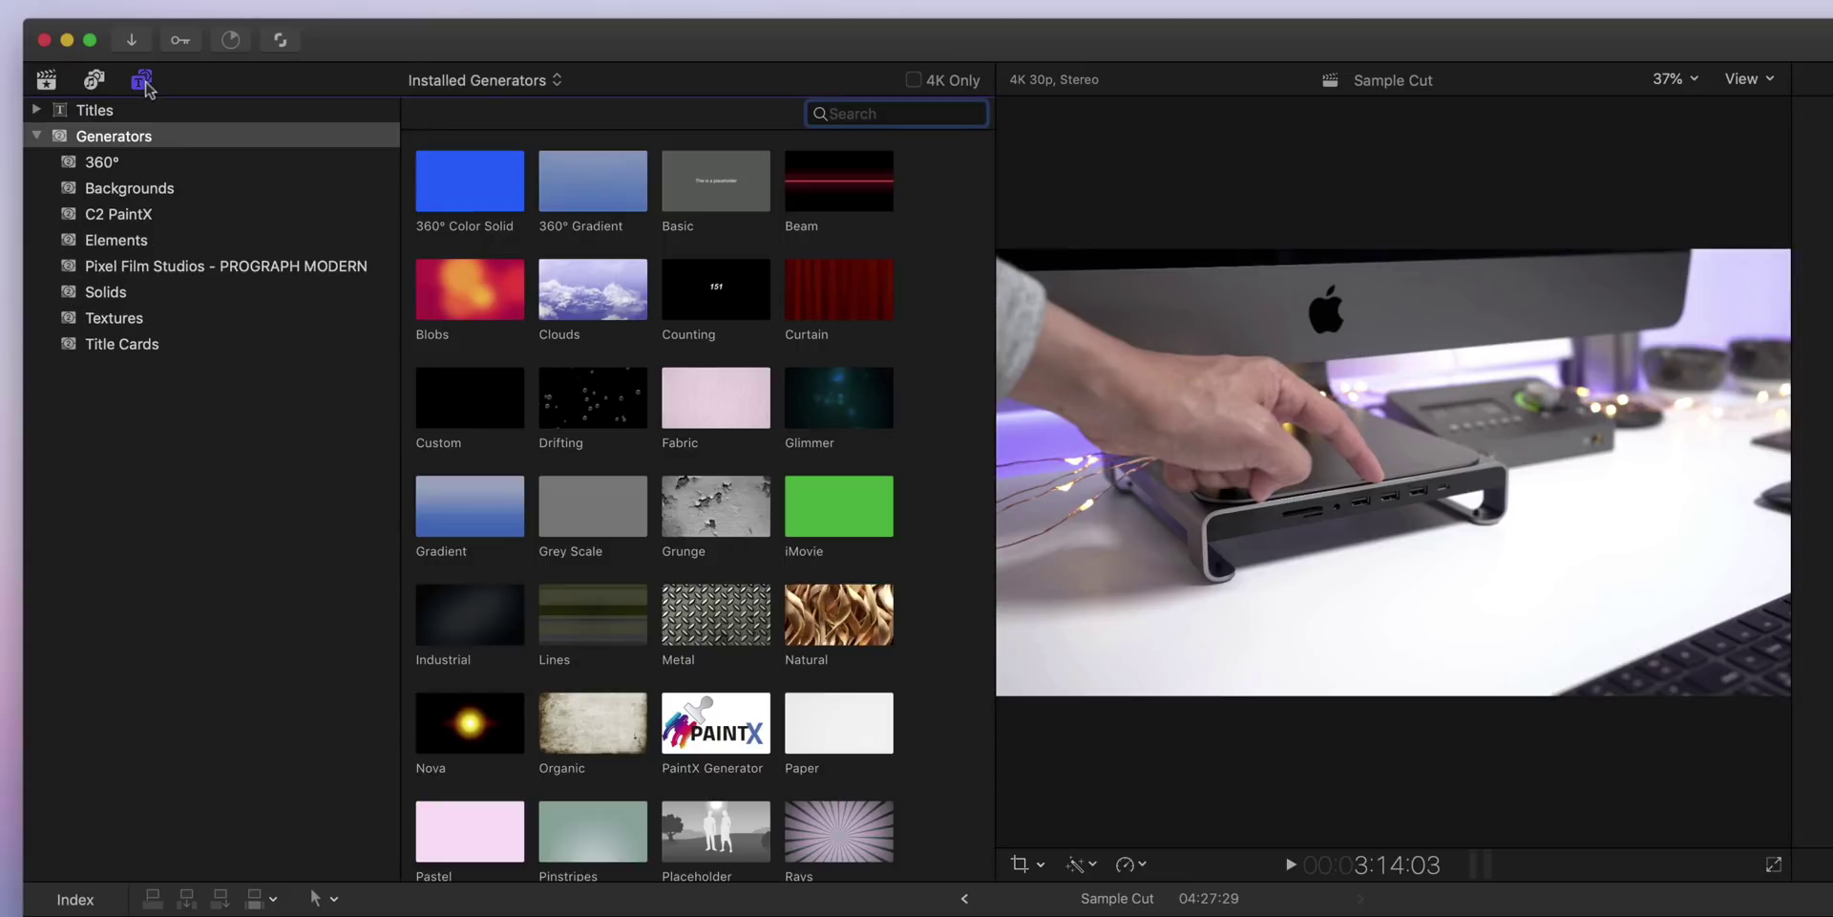
left_click(148, 351)
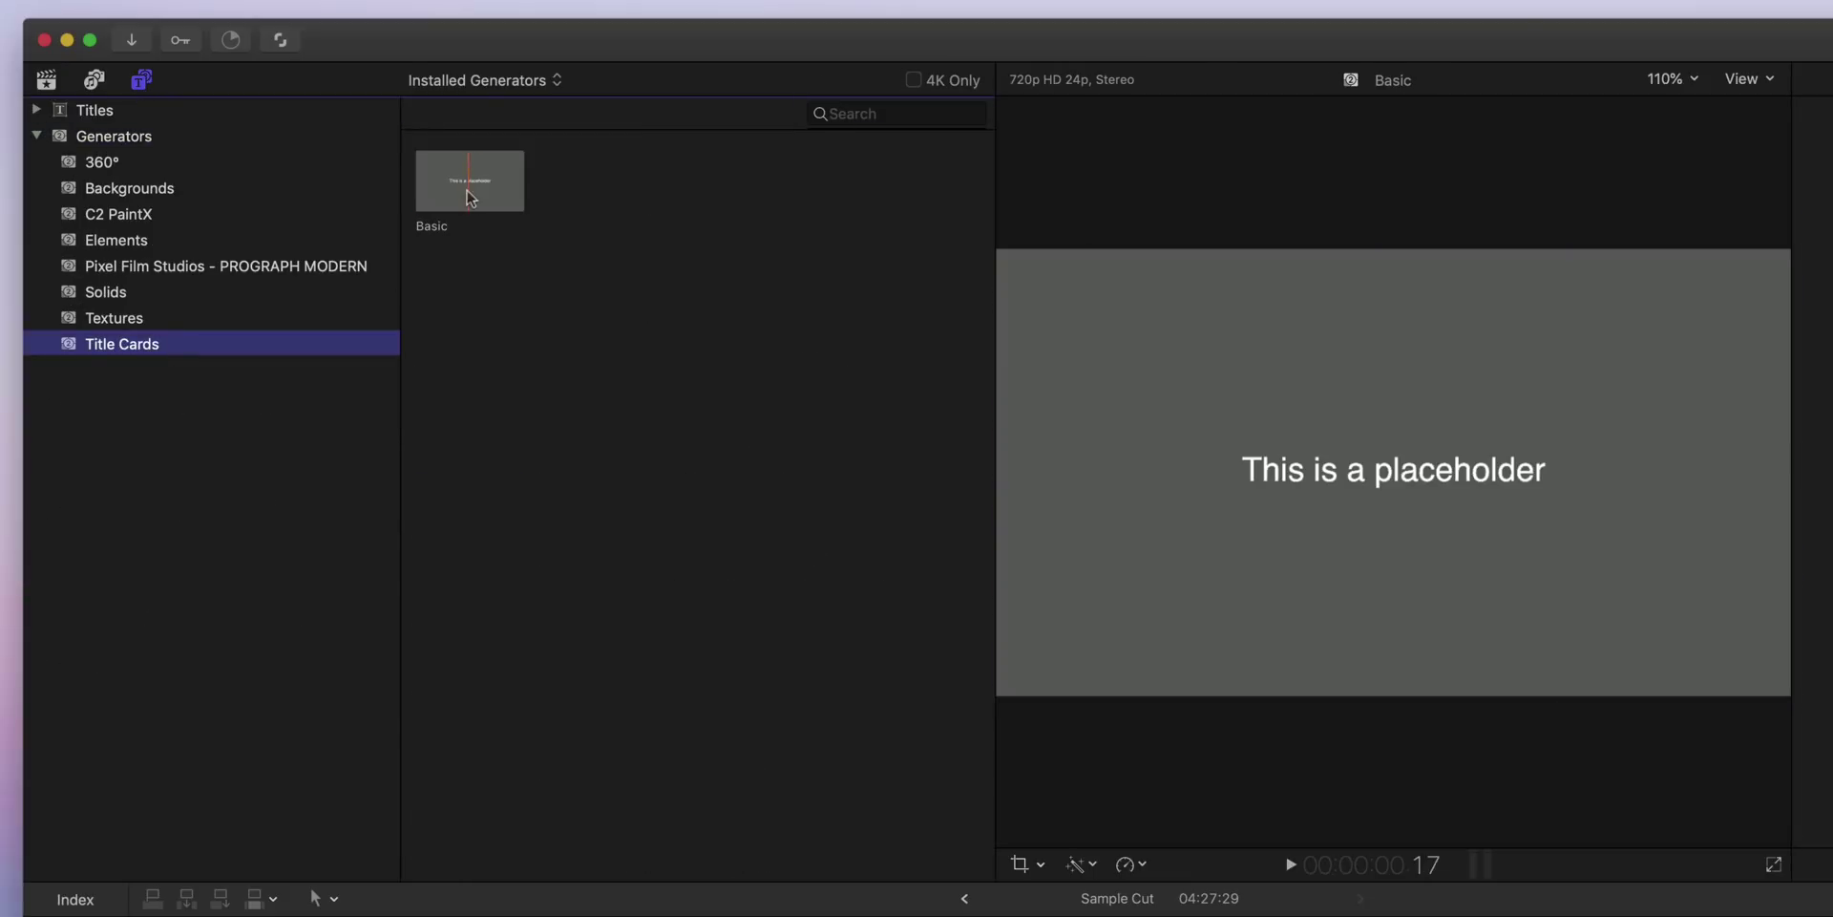
left_click(470, 195)
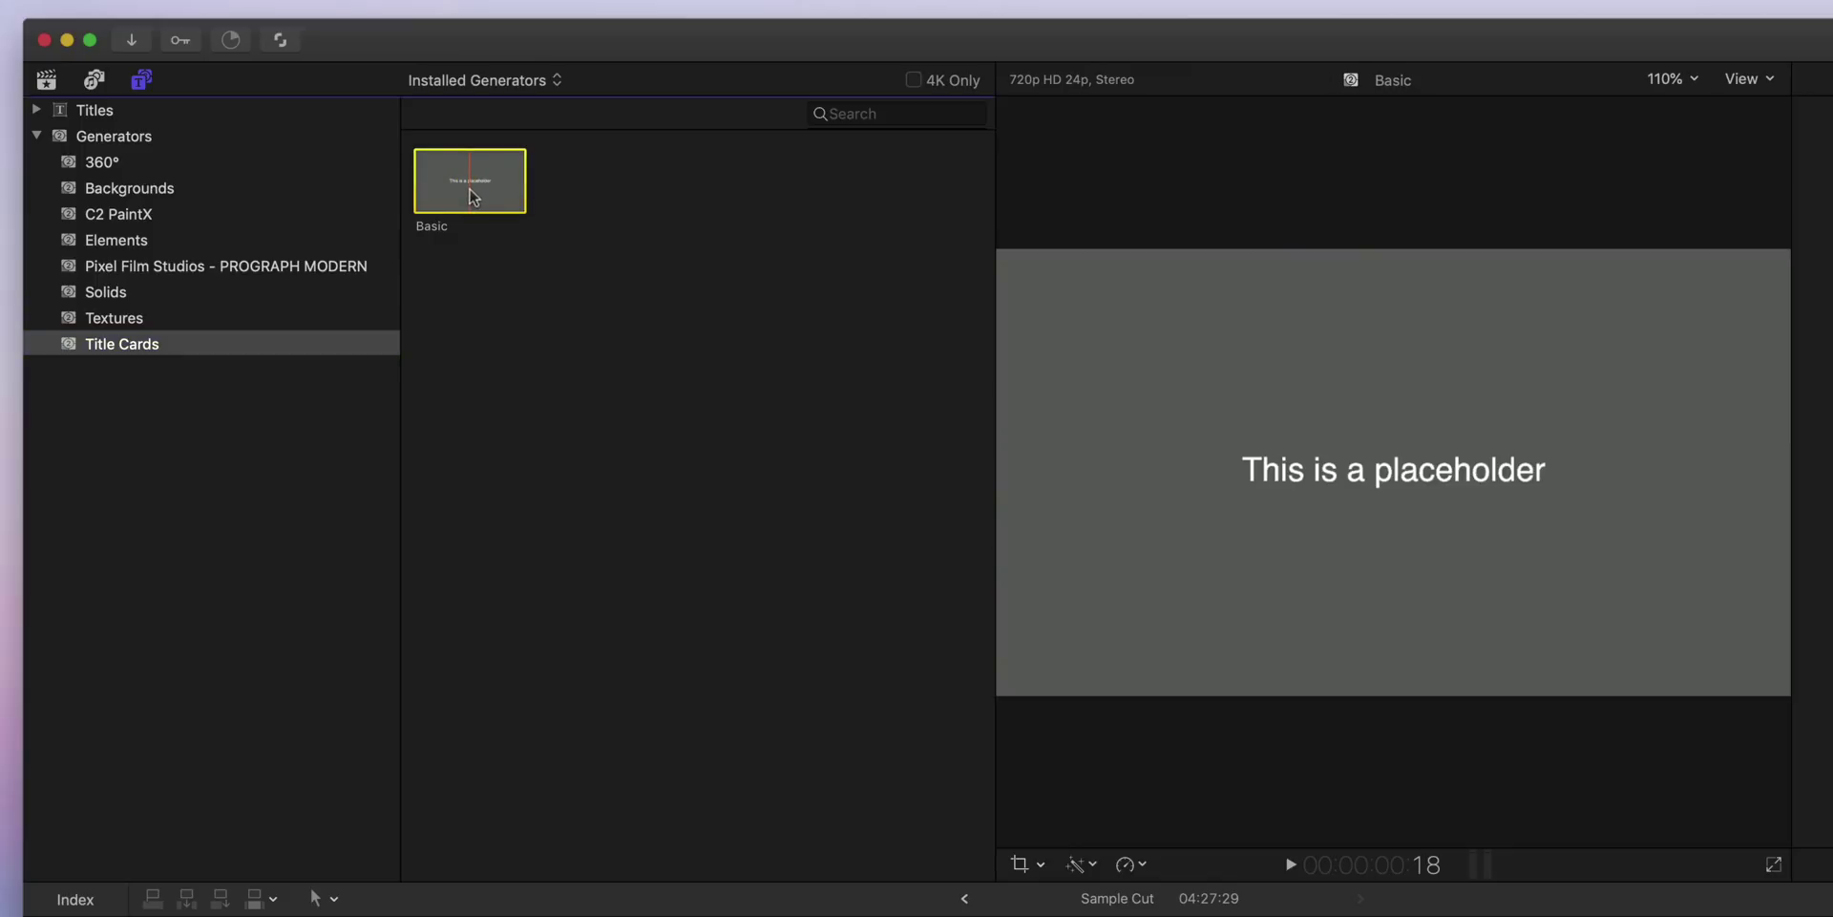
- Place the Basic title card after the FLOORCAM clip, preview the edit, and select the clip
left_click_drag(470, 194, 1604, 916)
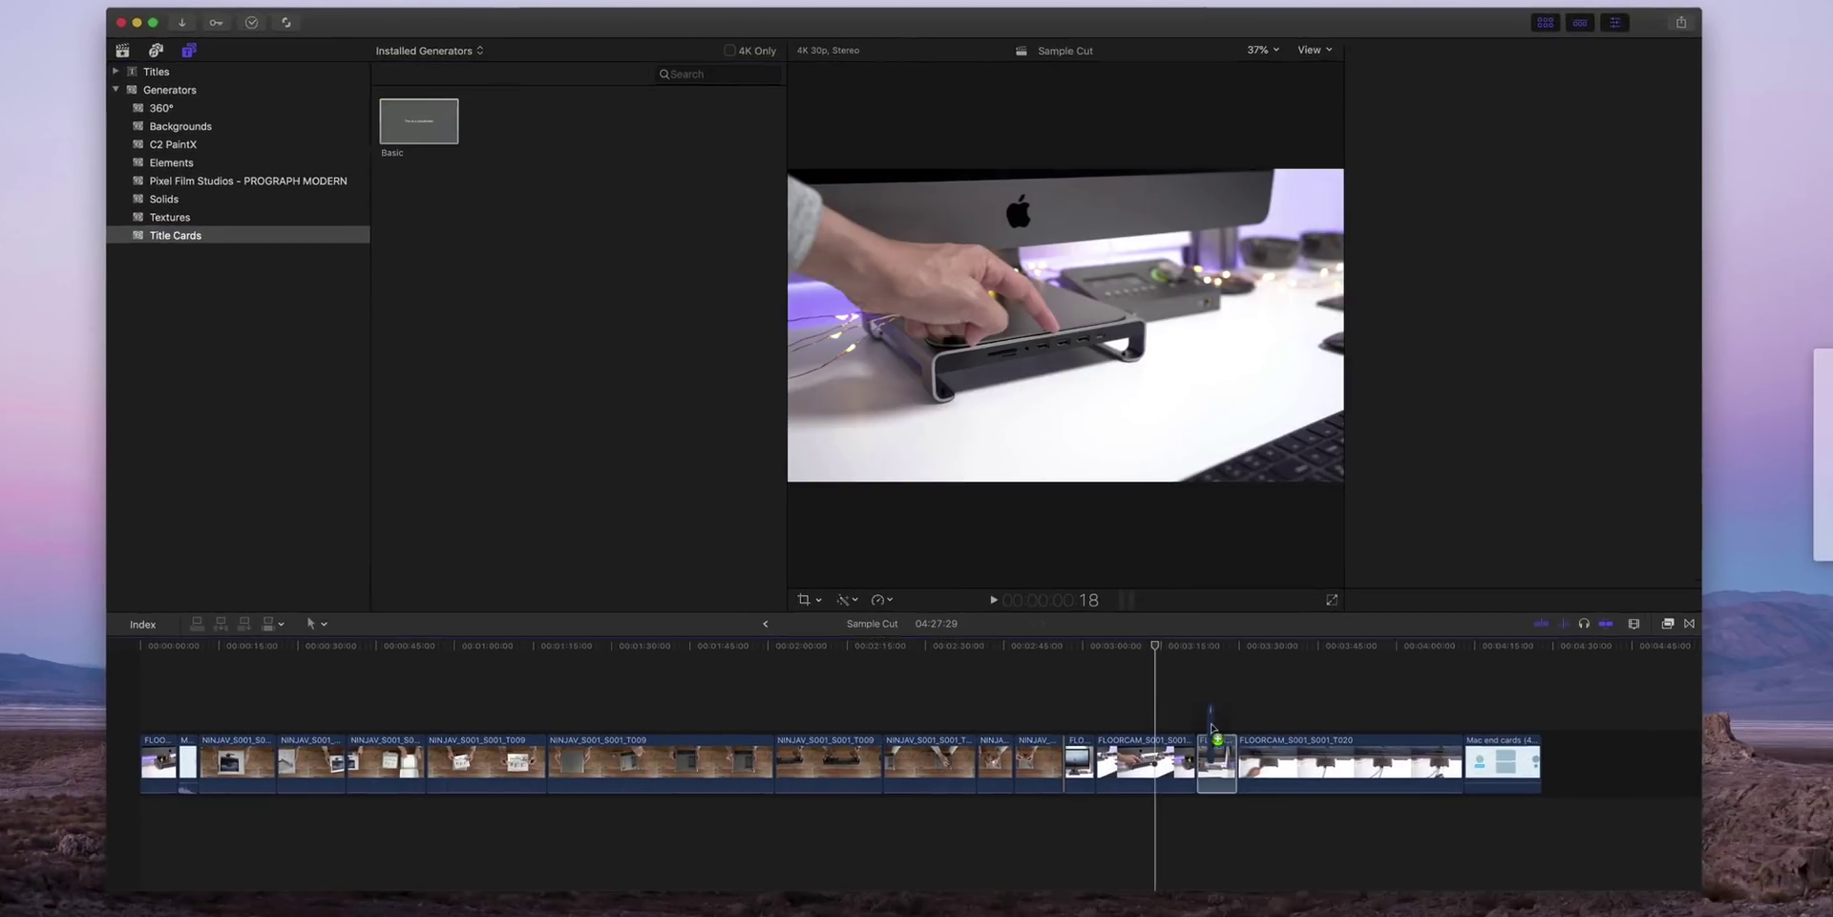
left_click_drag(1211, 727, 1201, 754)
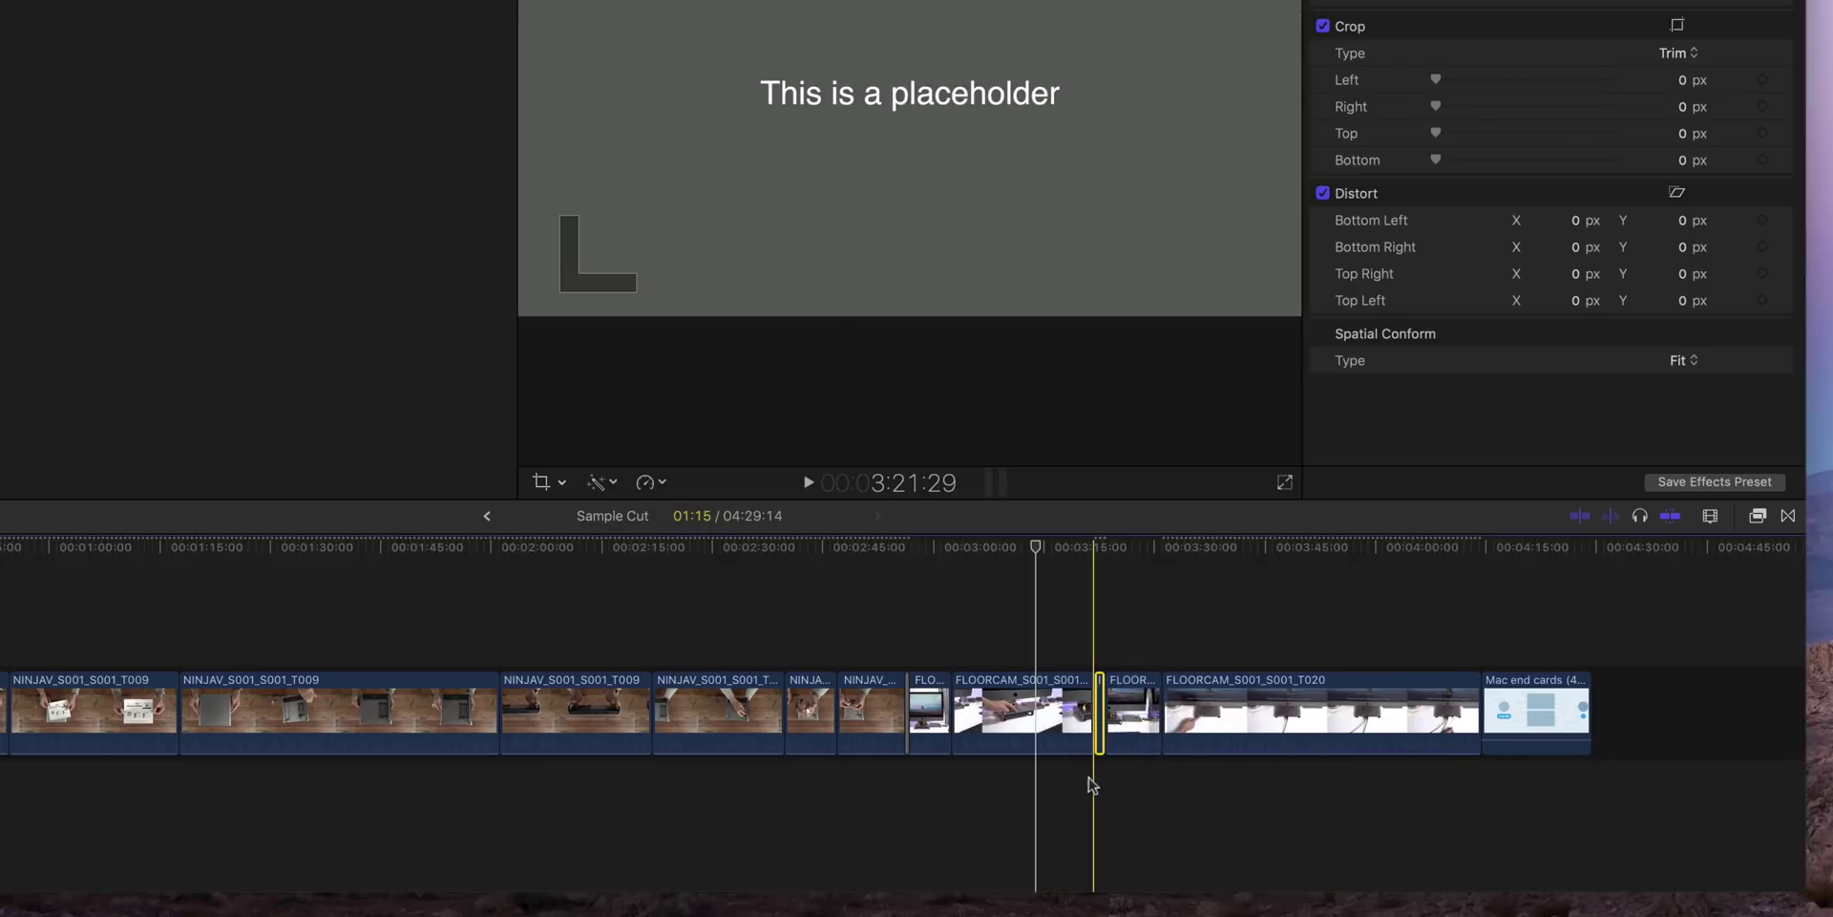
key("space")
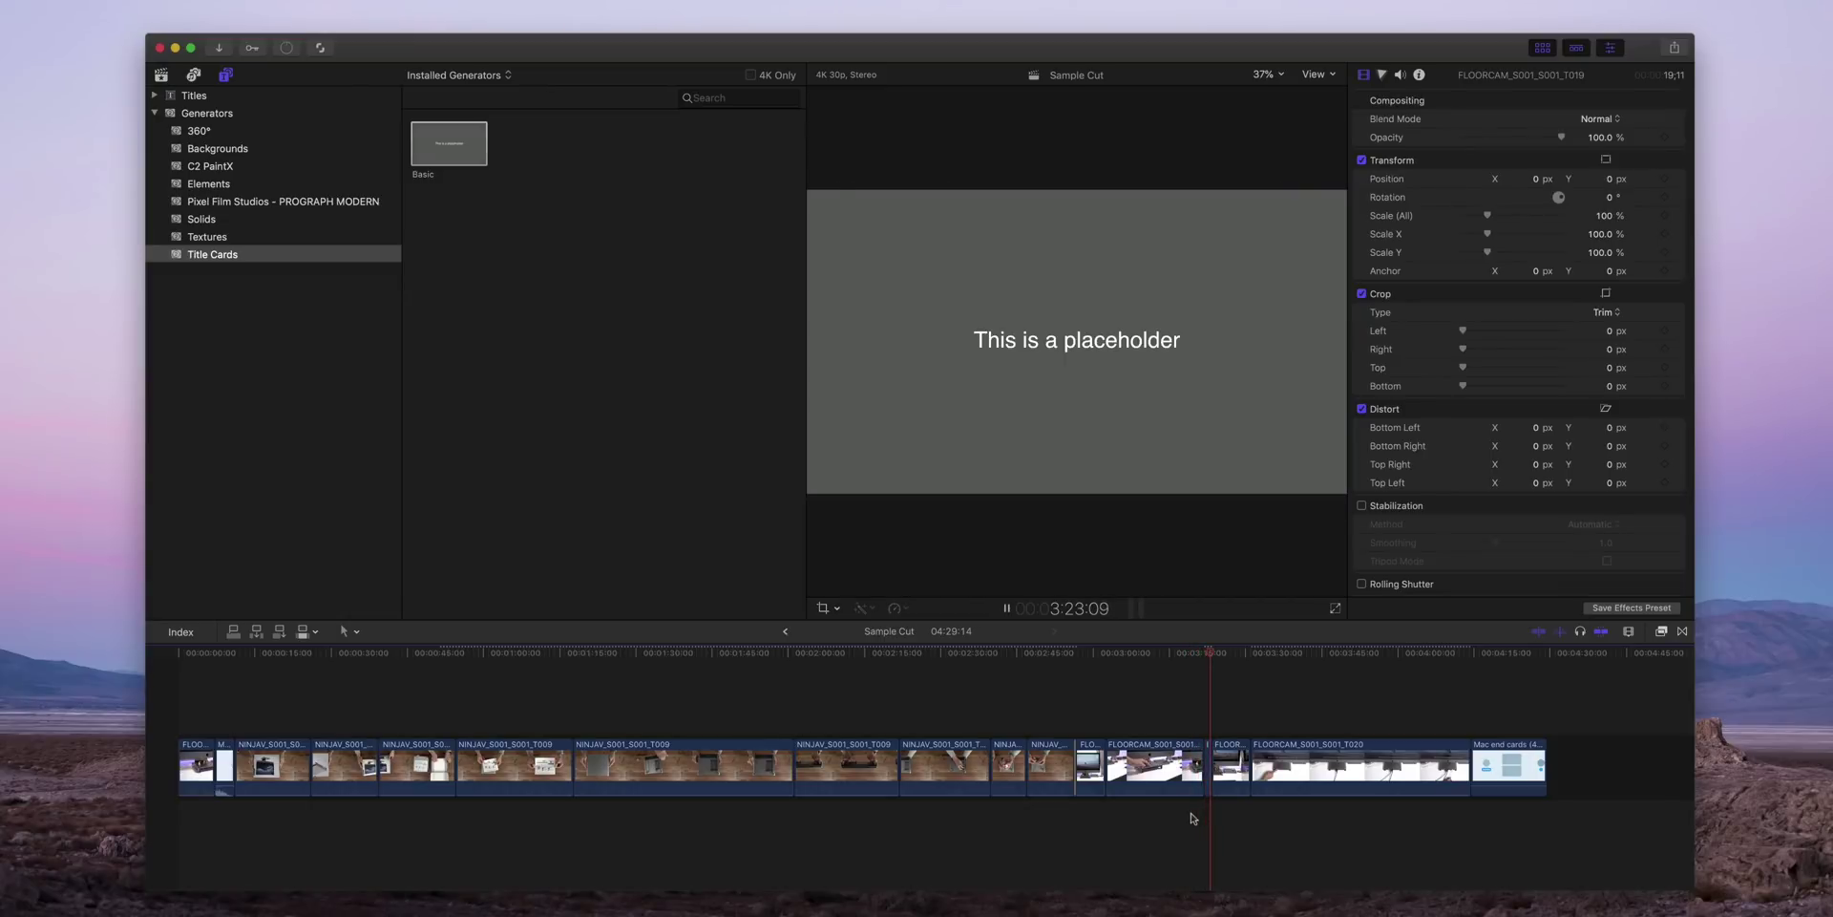
key("space")
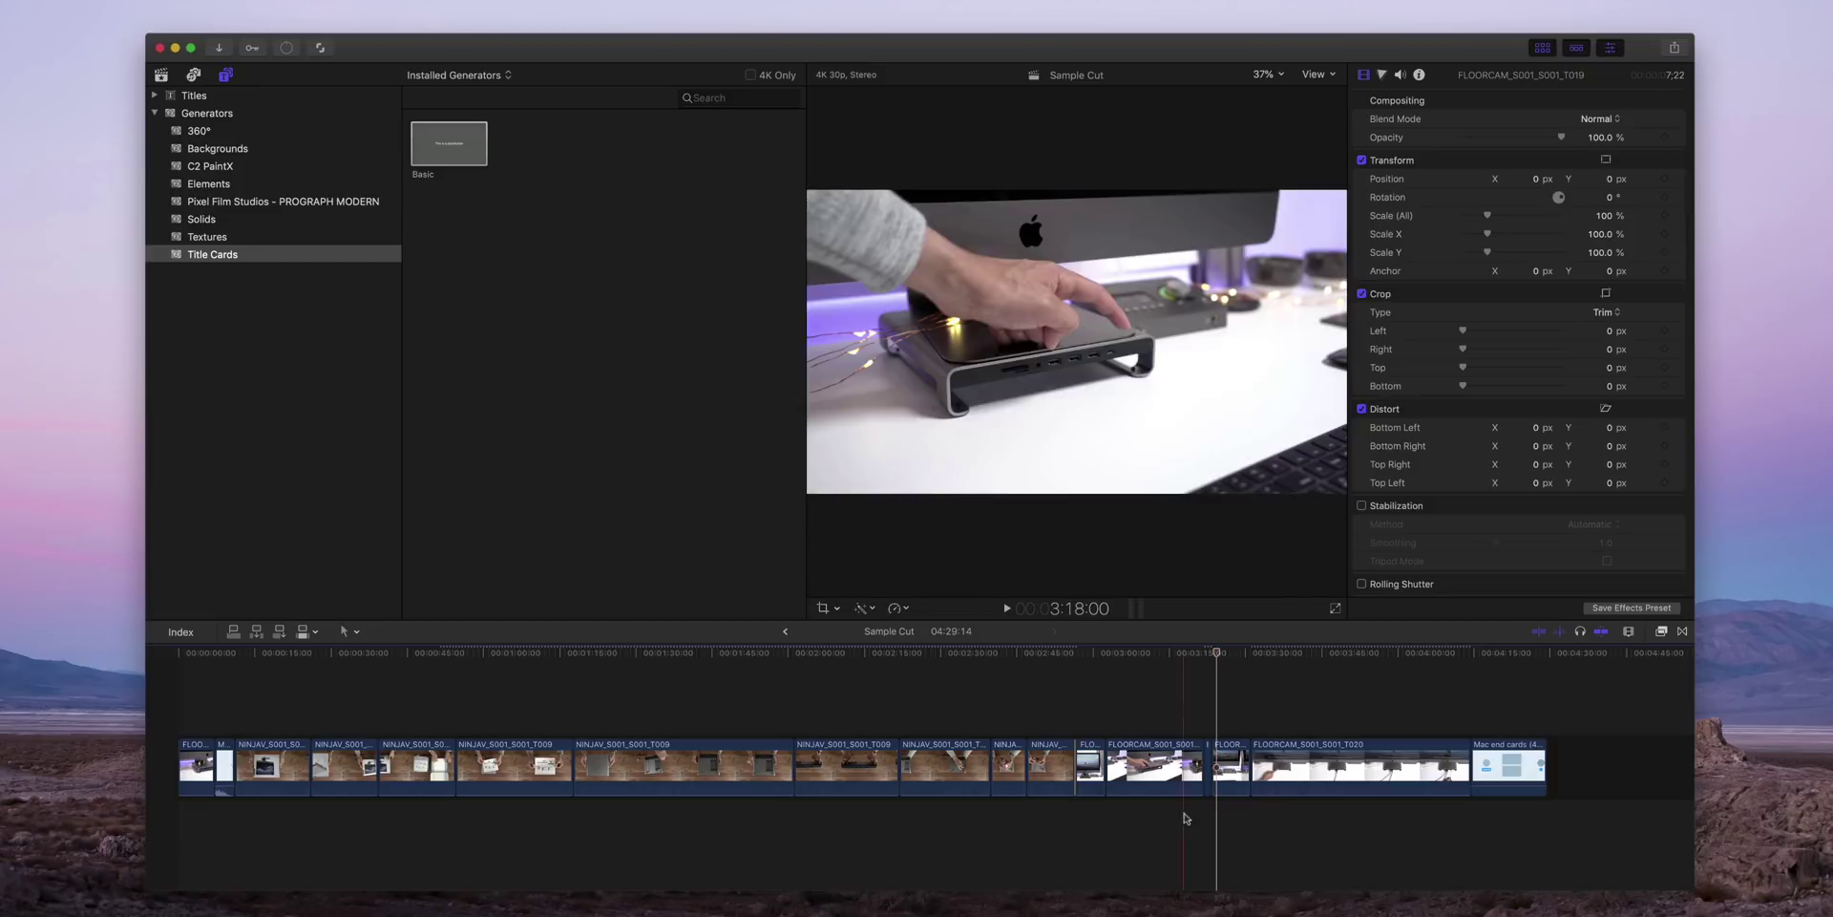
left_click_drag(1178, 811, 1263, 704)
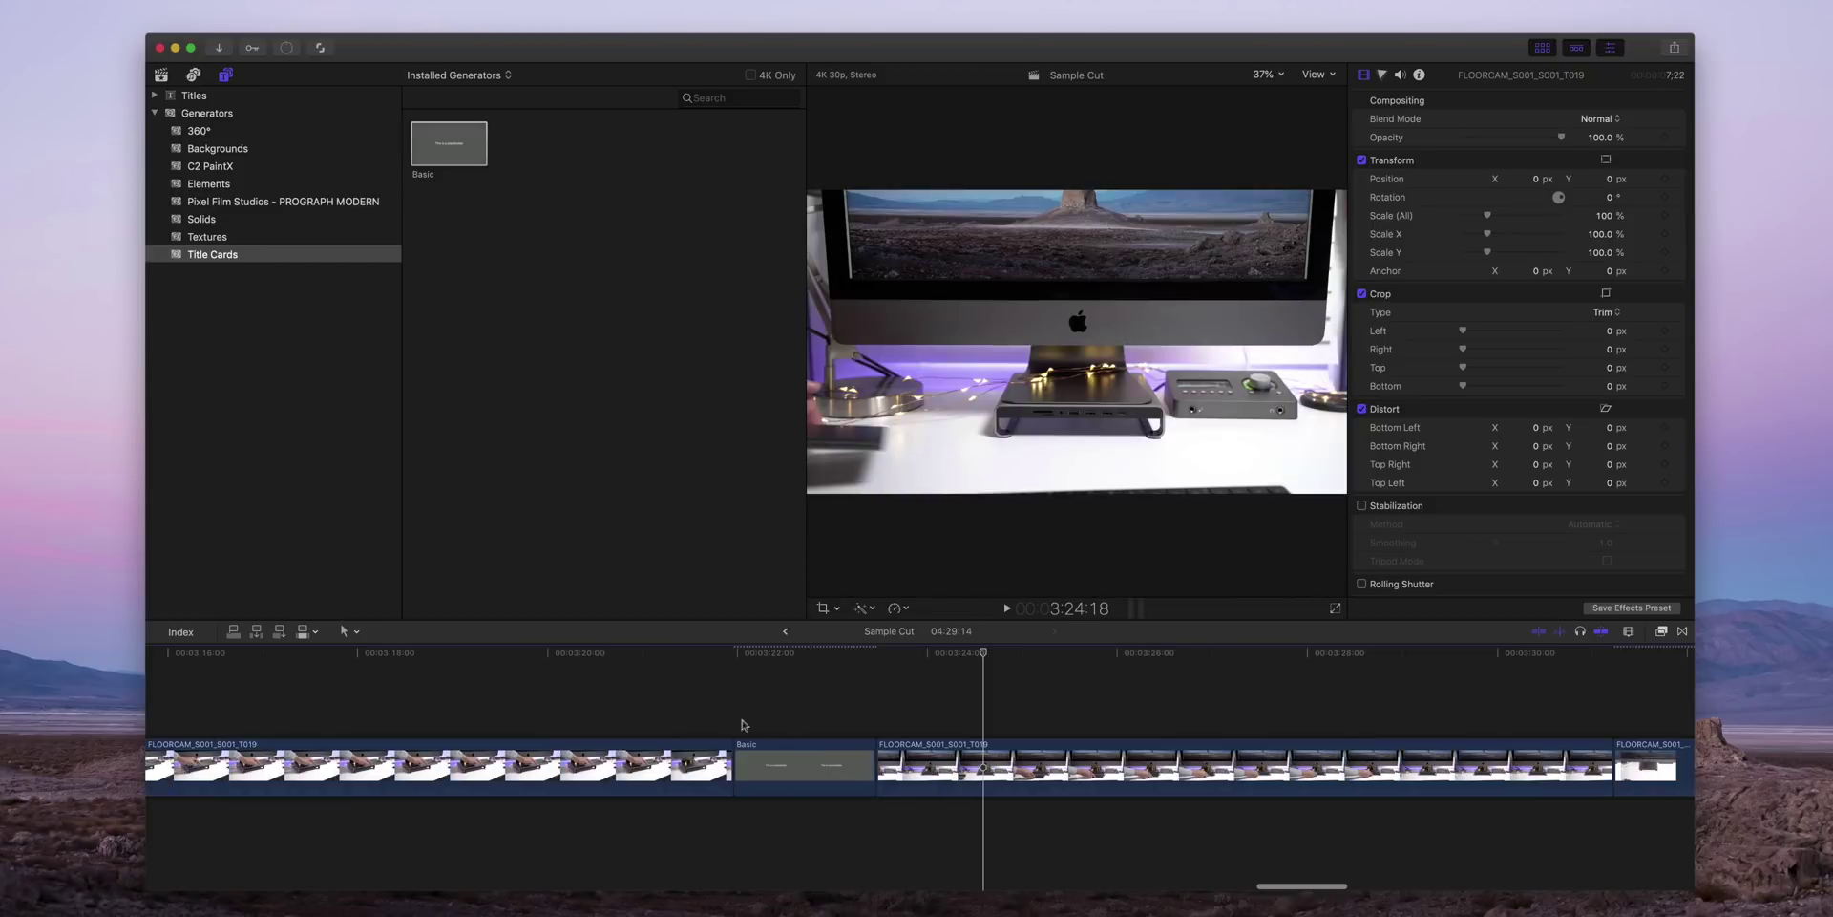
left_click(796, 764)
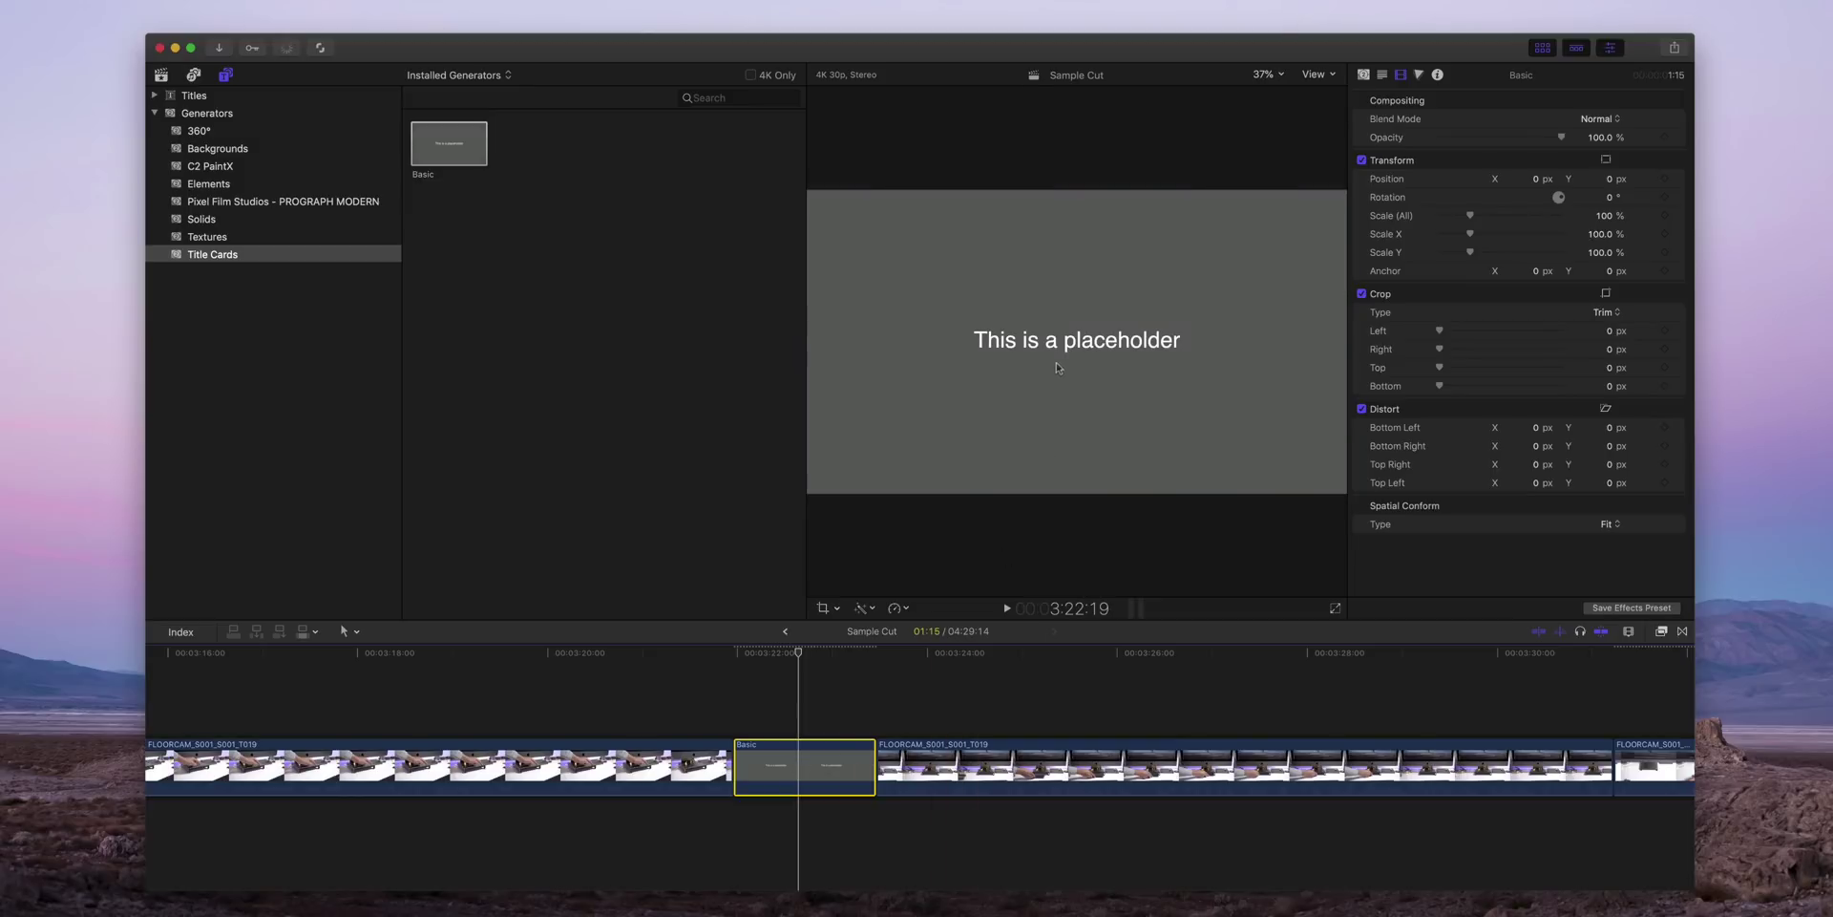
- Set the title text size to 161 and replace the placeholder with 'Satechi iMac Stand Review'
double_click(1093, 351)
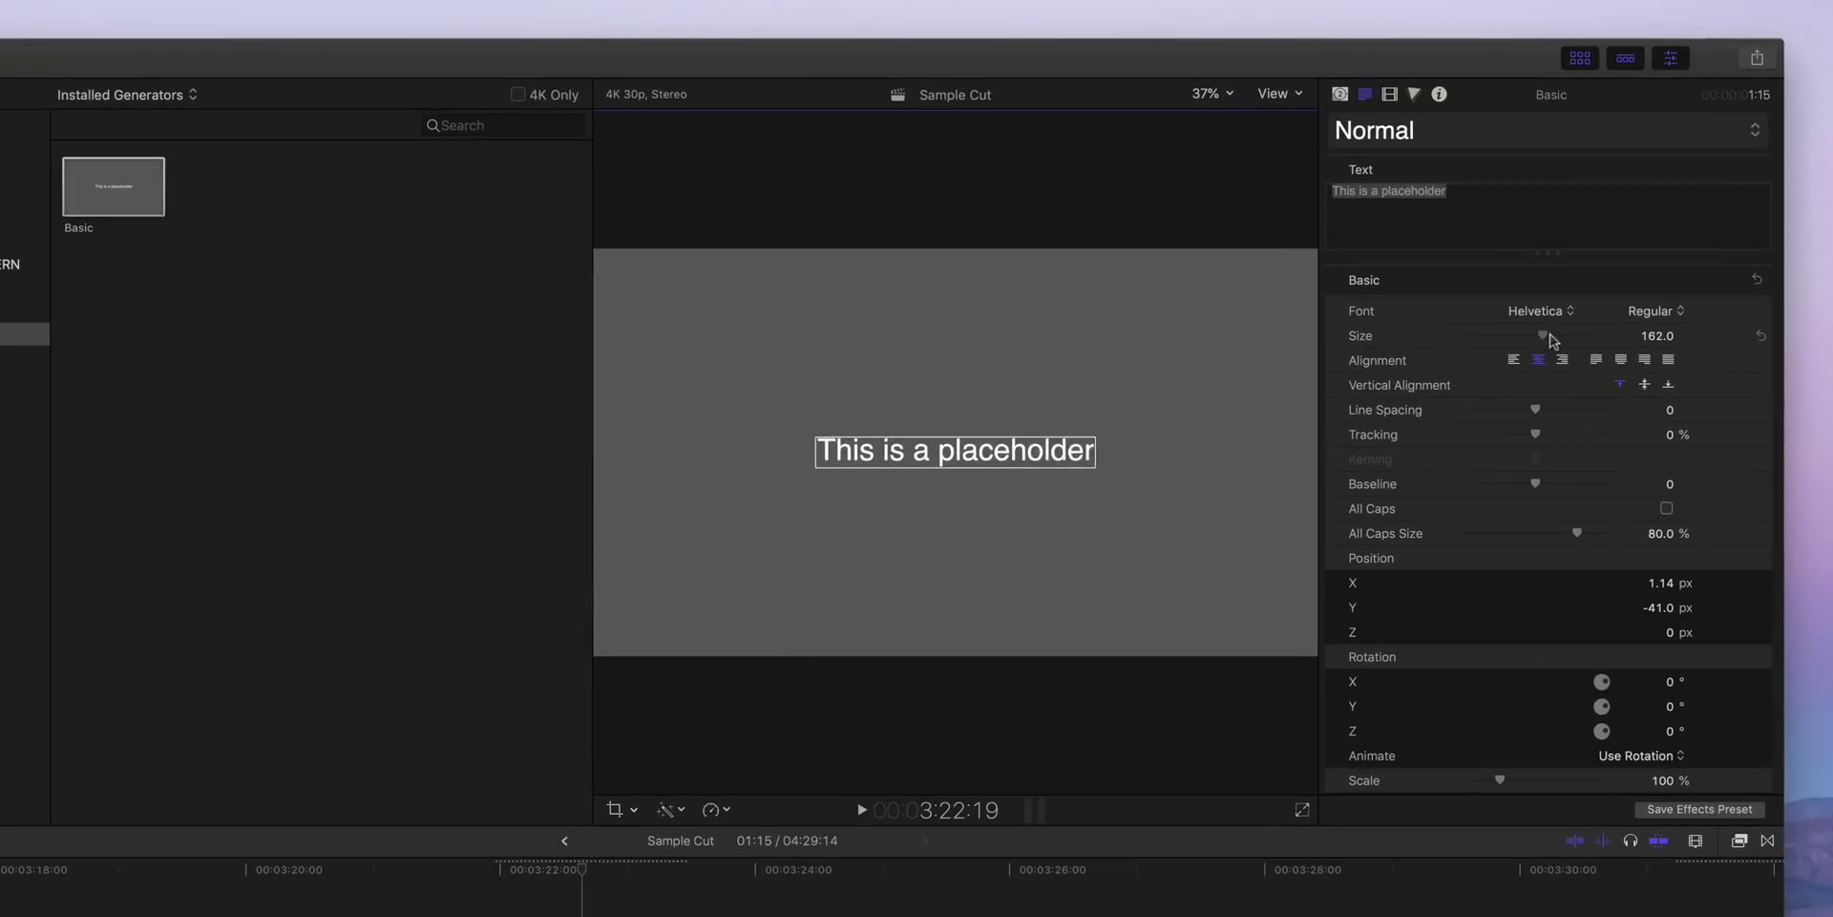
left_click_drag(1516, 254, 1551, 252)
left_click_drag(1590, 333, 1549, 340)
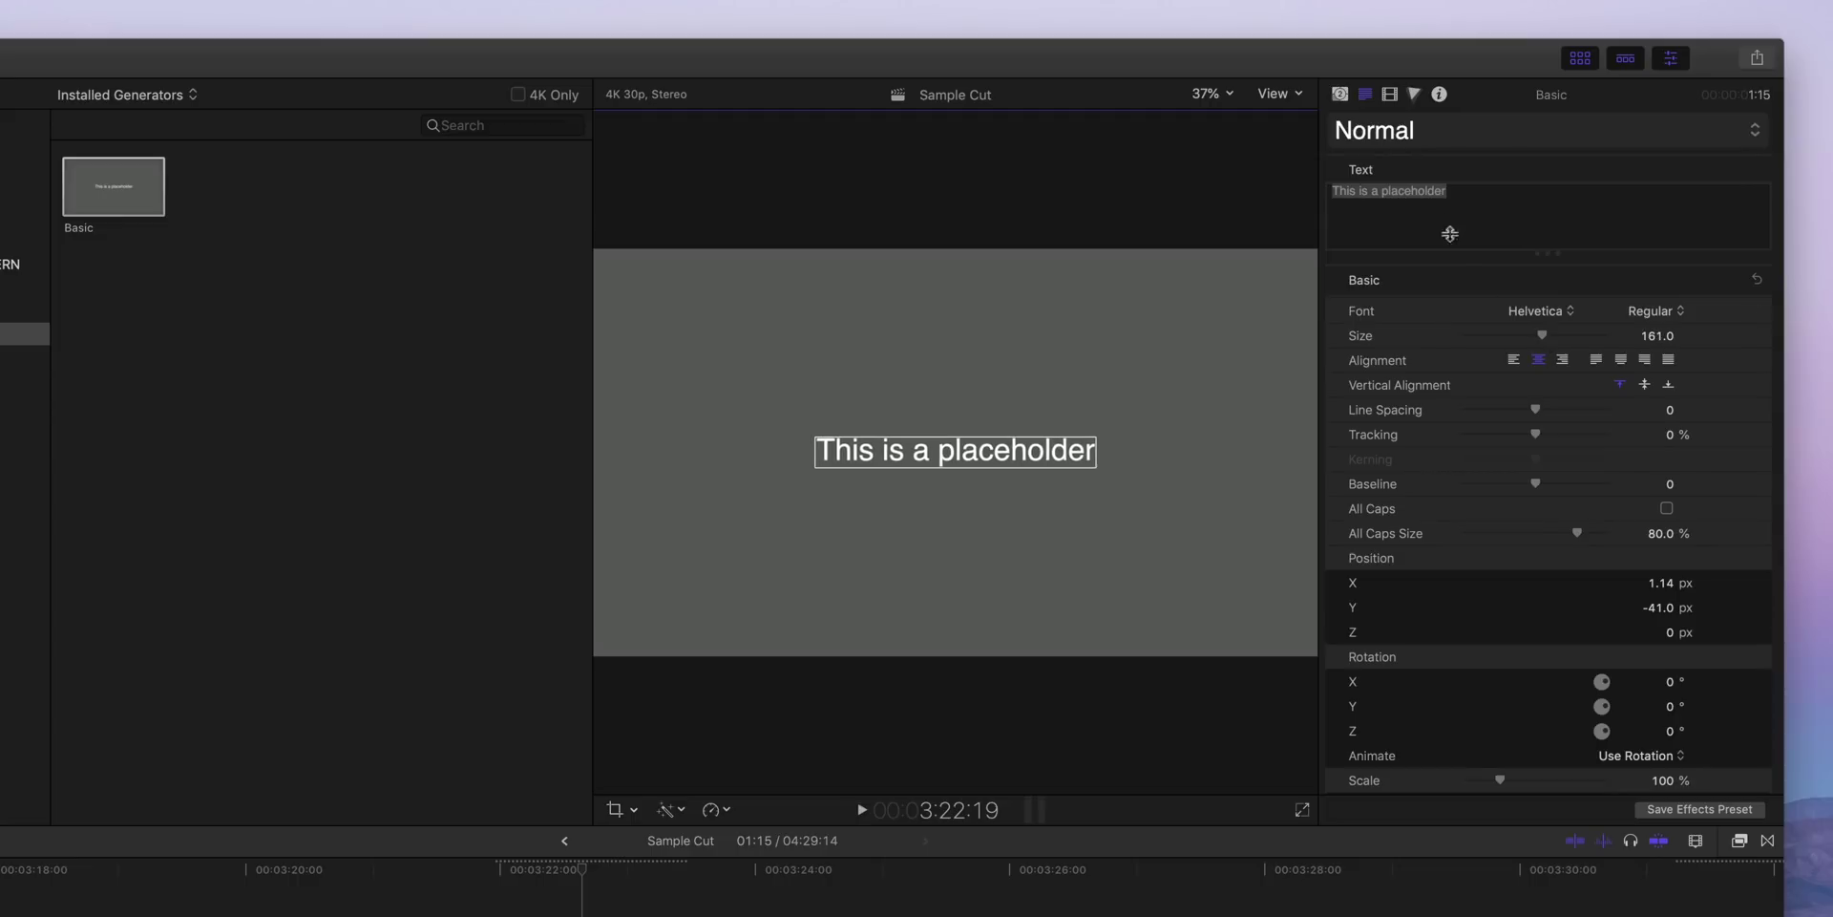
triple_click(1444, 222)
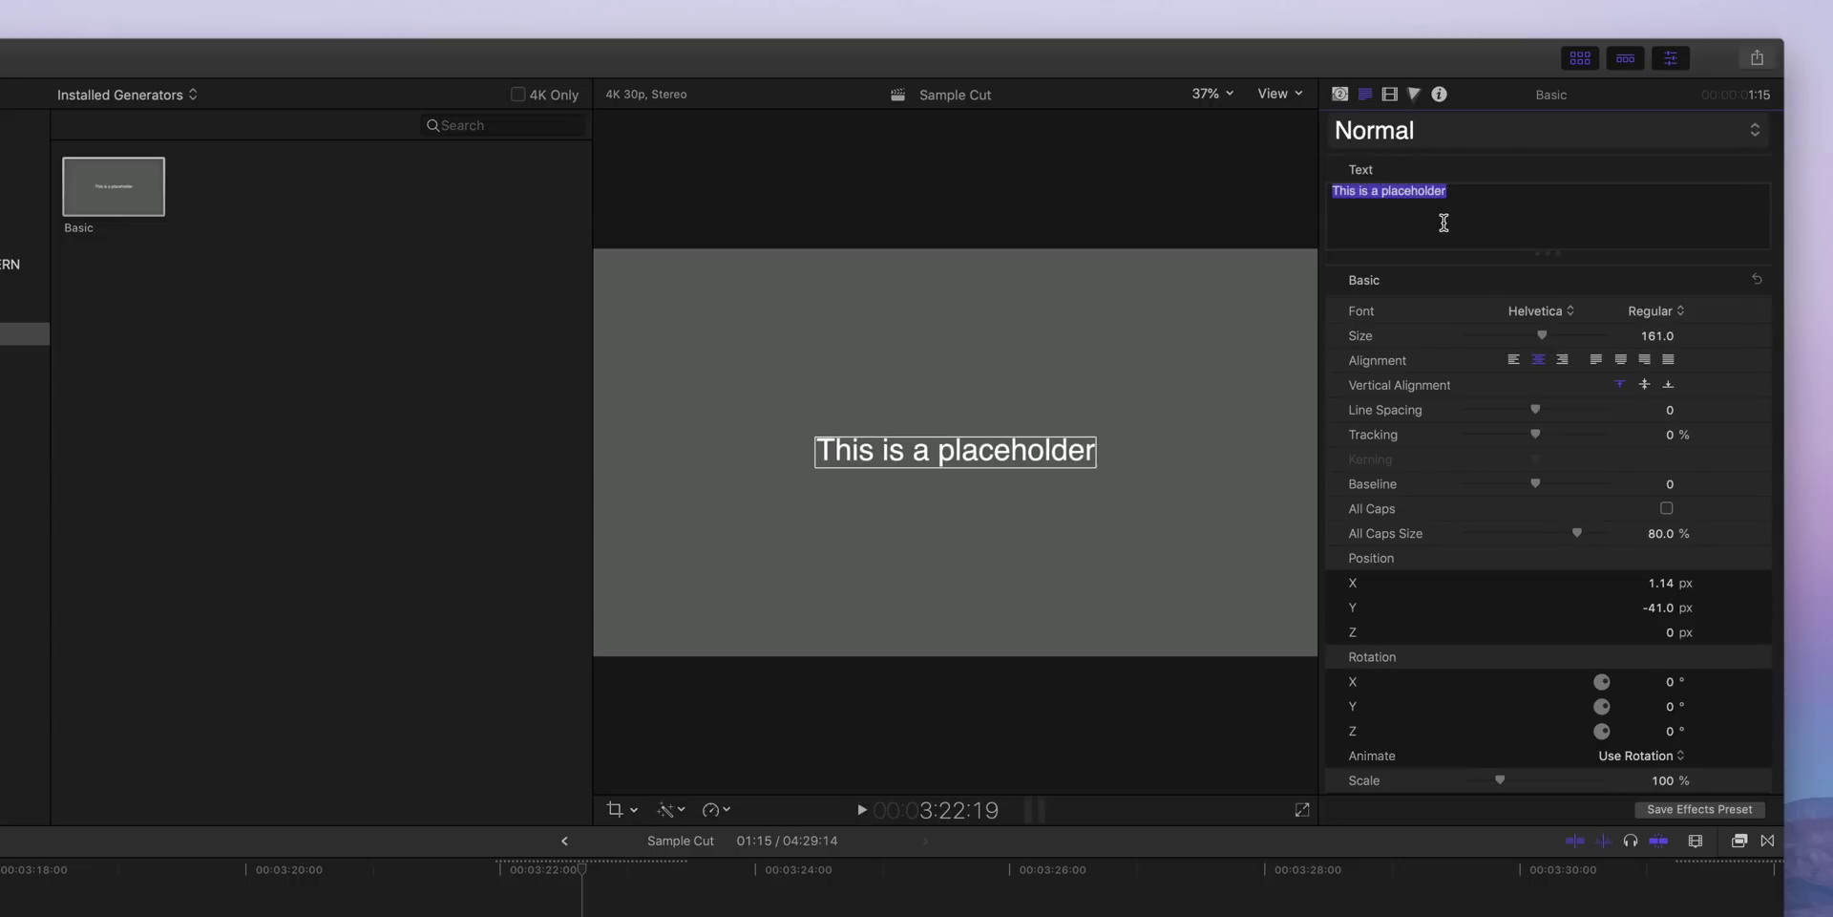
type("Satechi i")
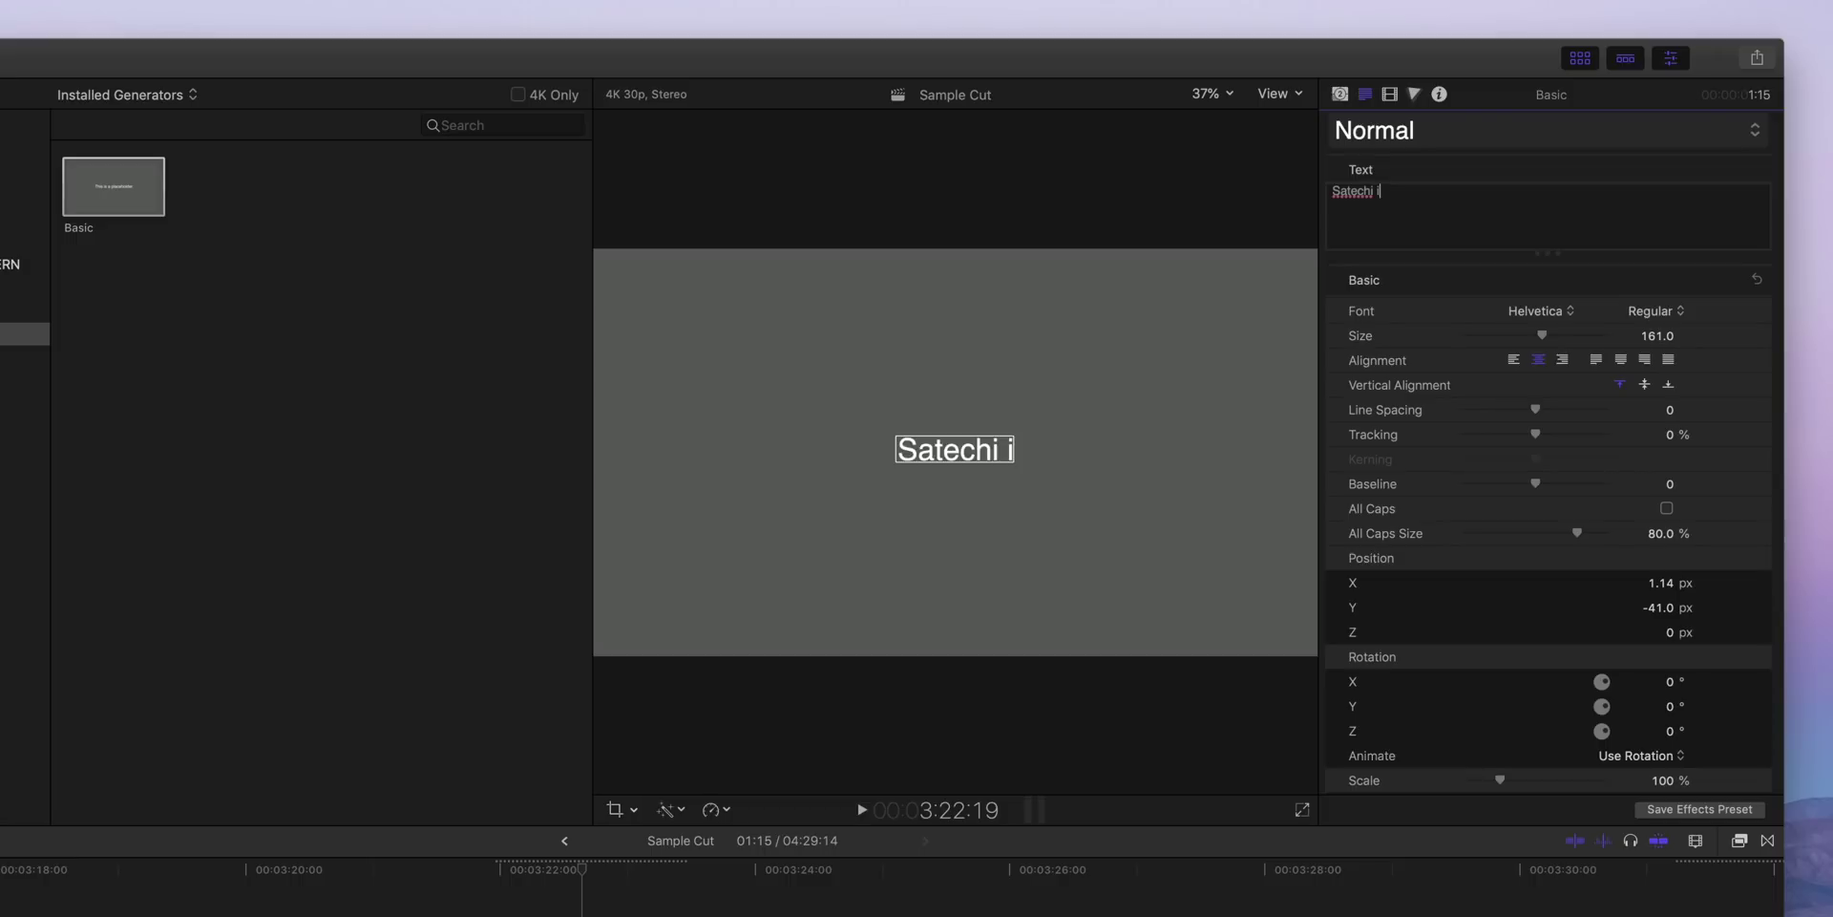
type("Mac Stand Re")
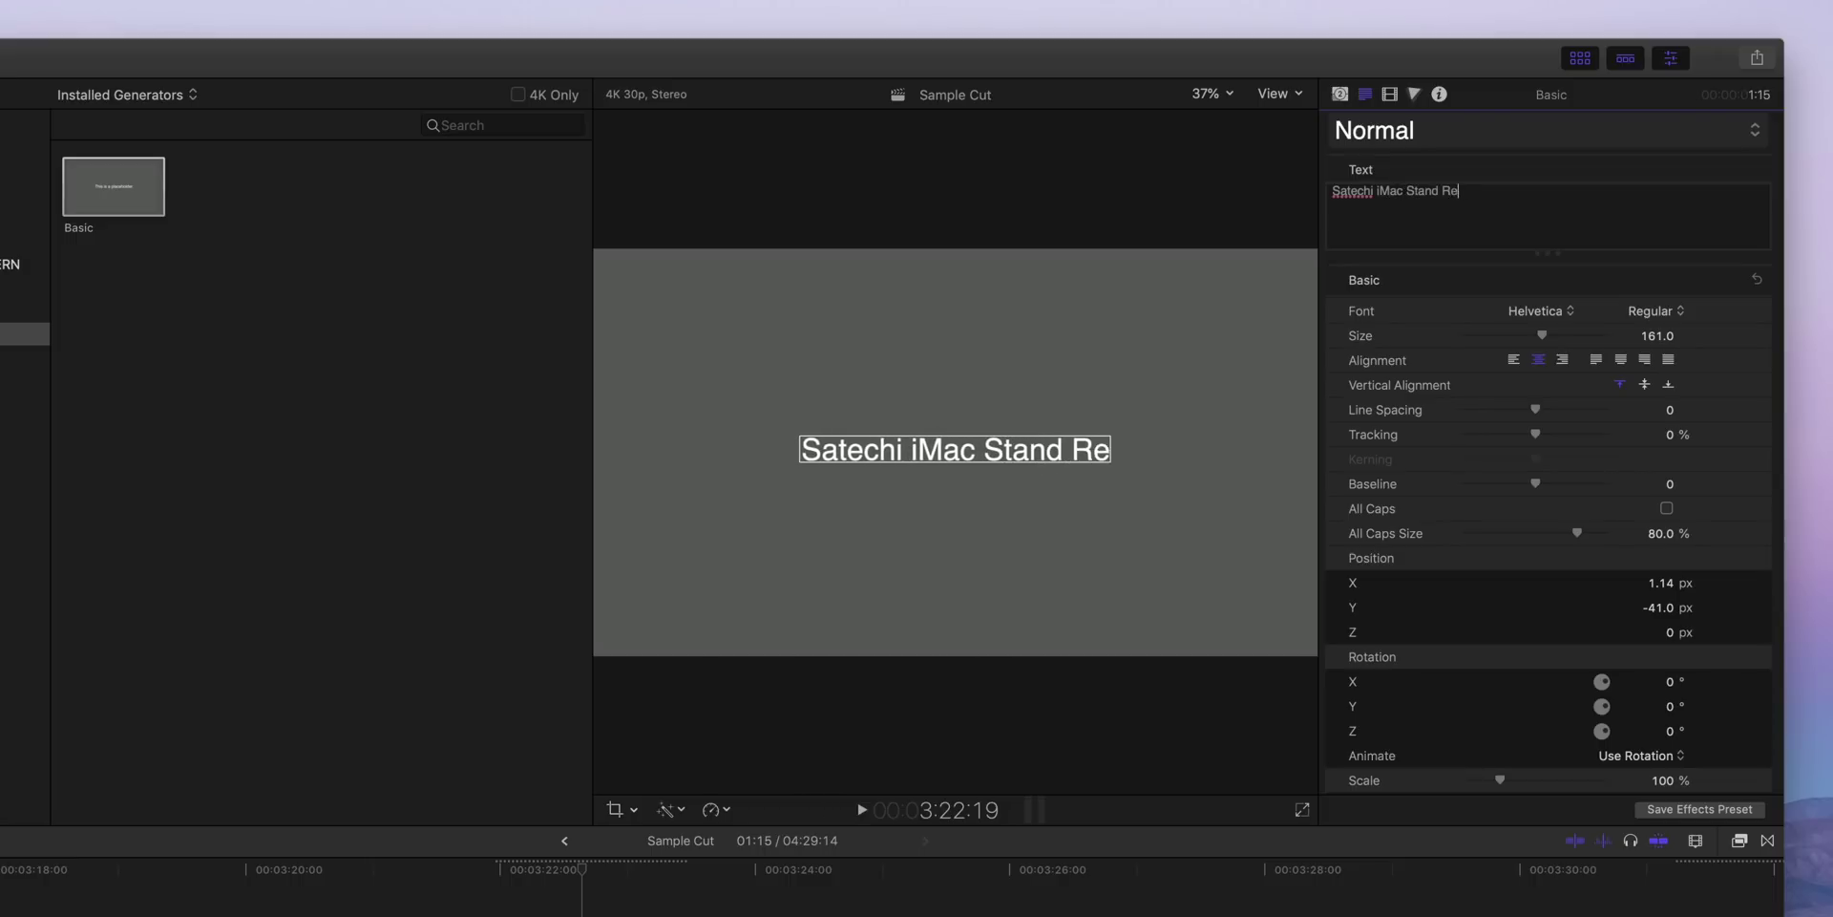
type("view")
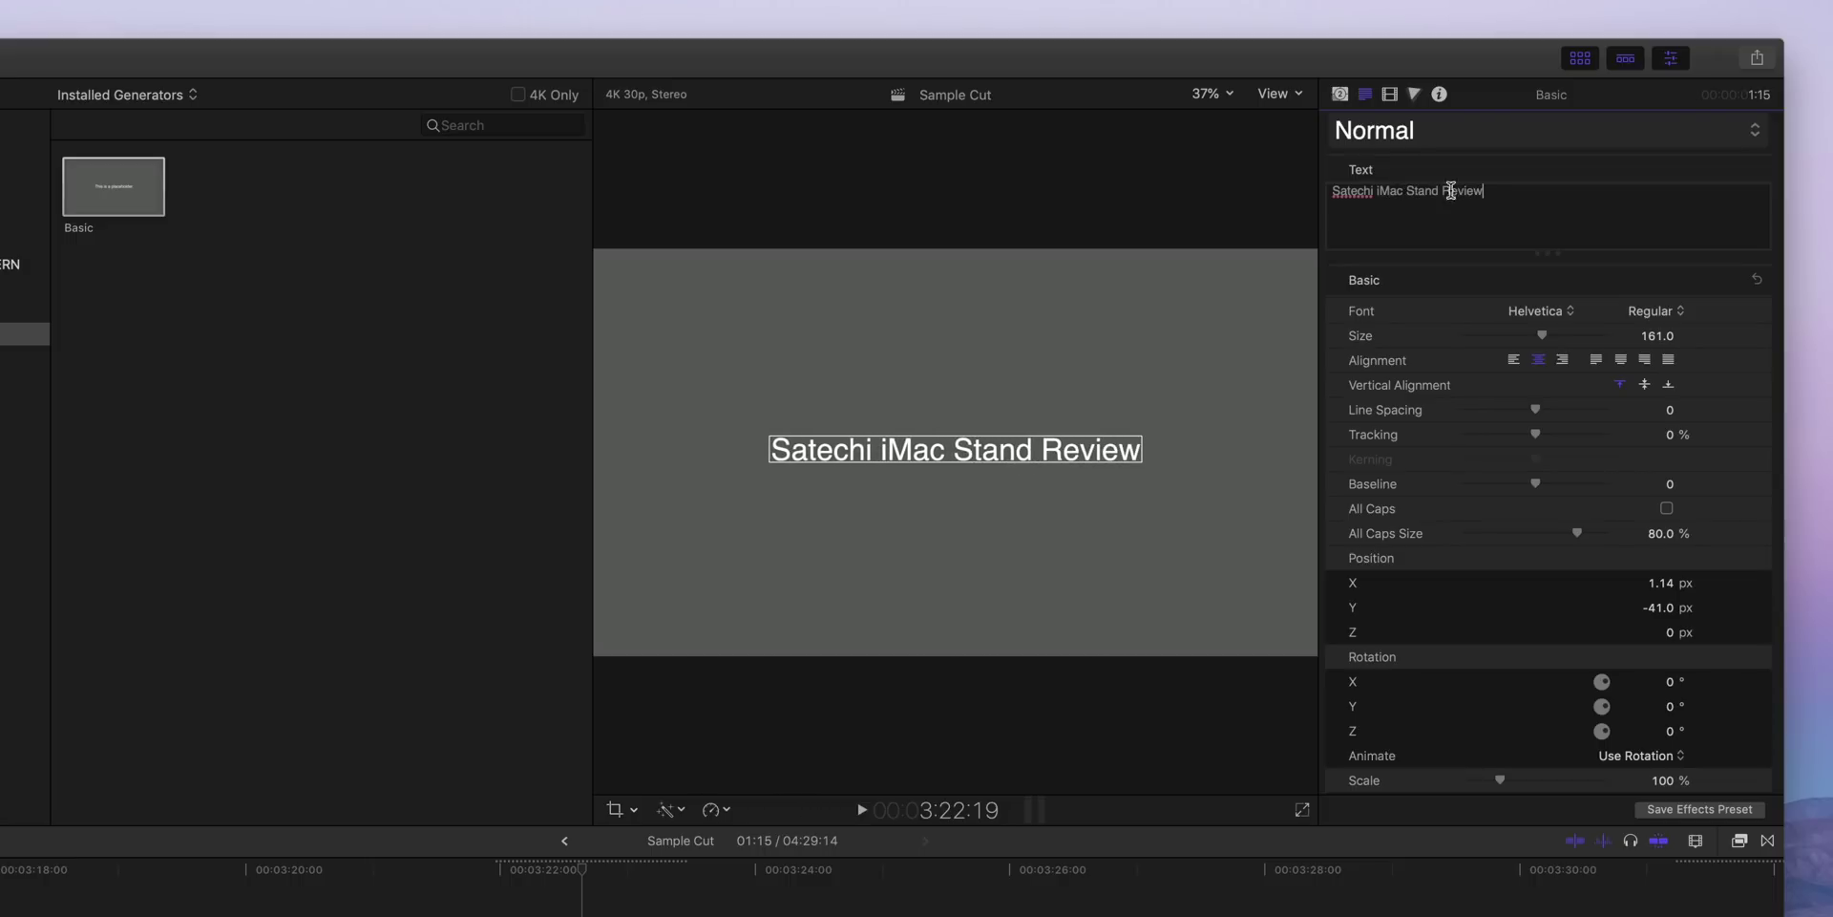
left_click(1342, 94)
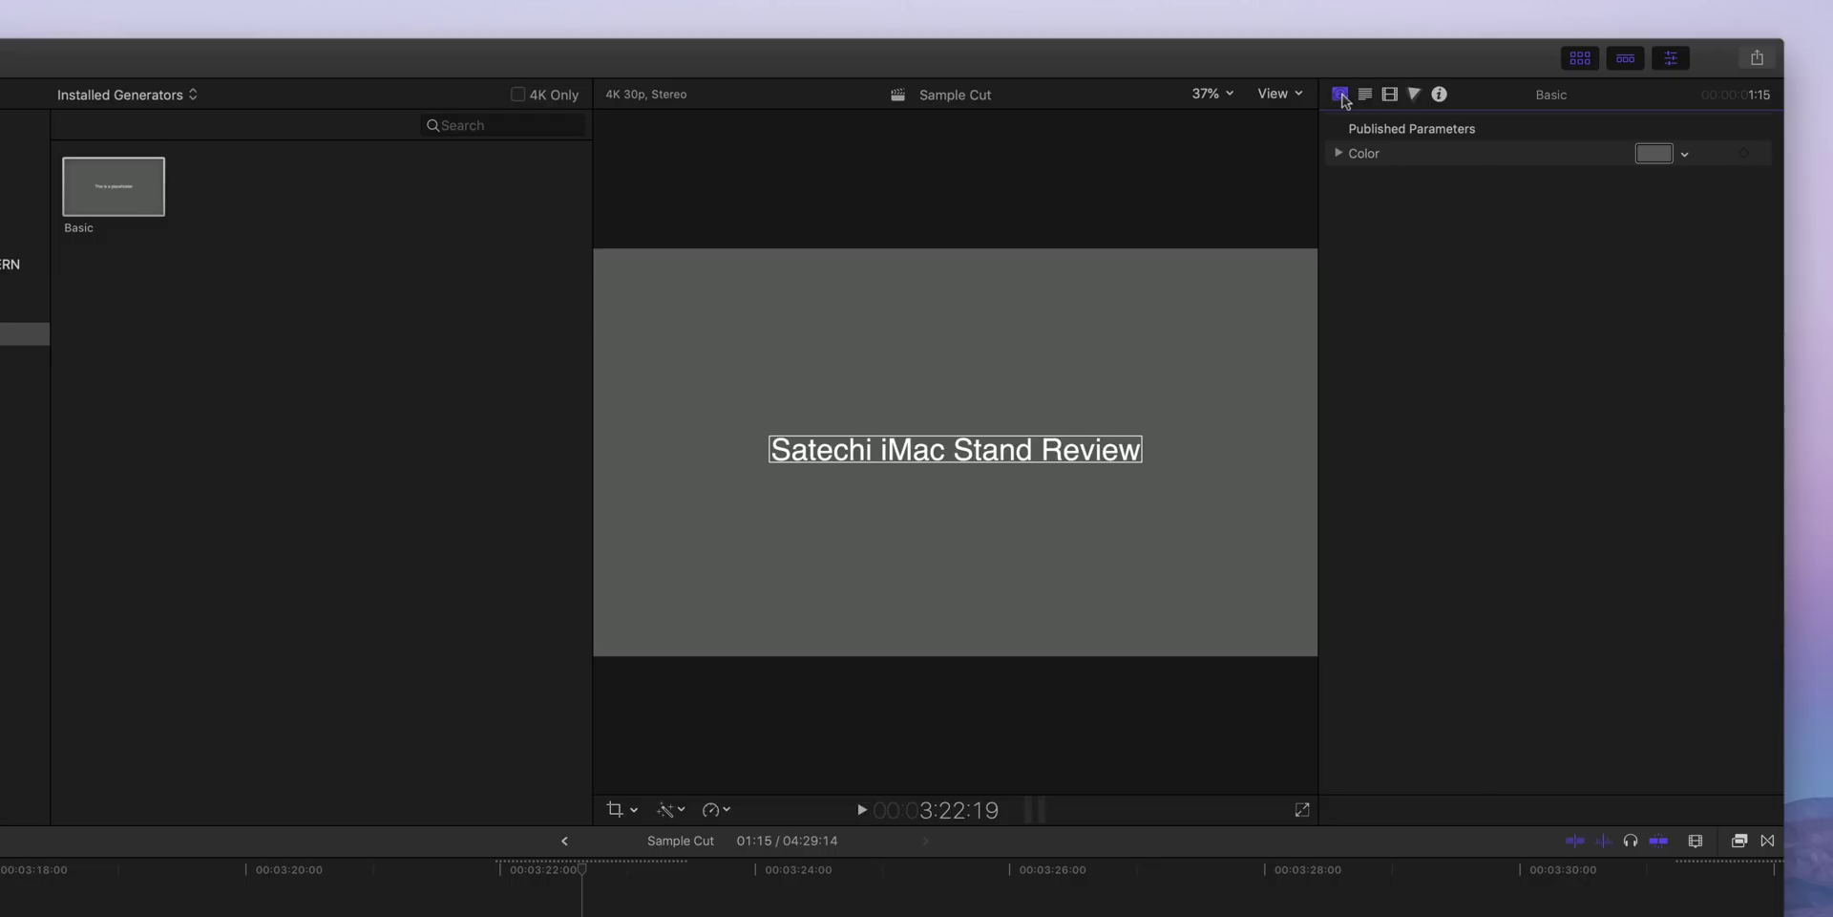
- Change the title card's background Color to blue
left_click(1655, 153)
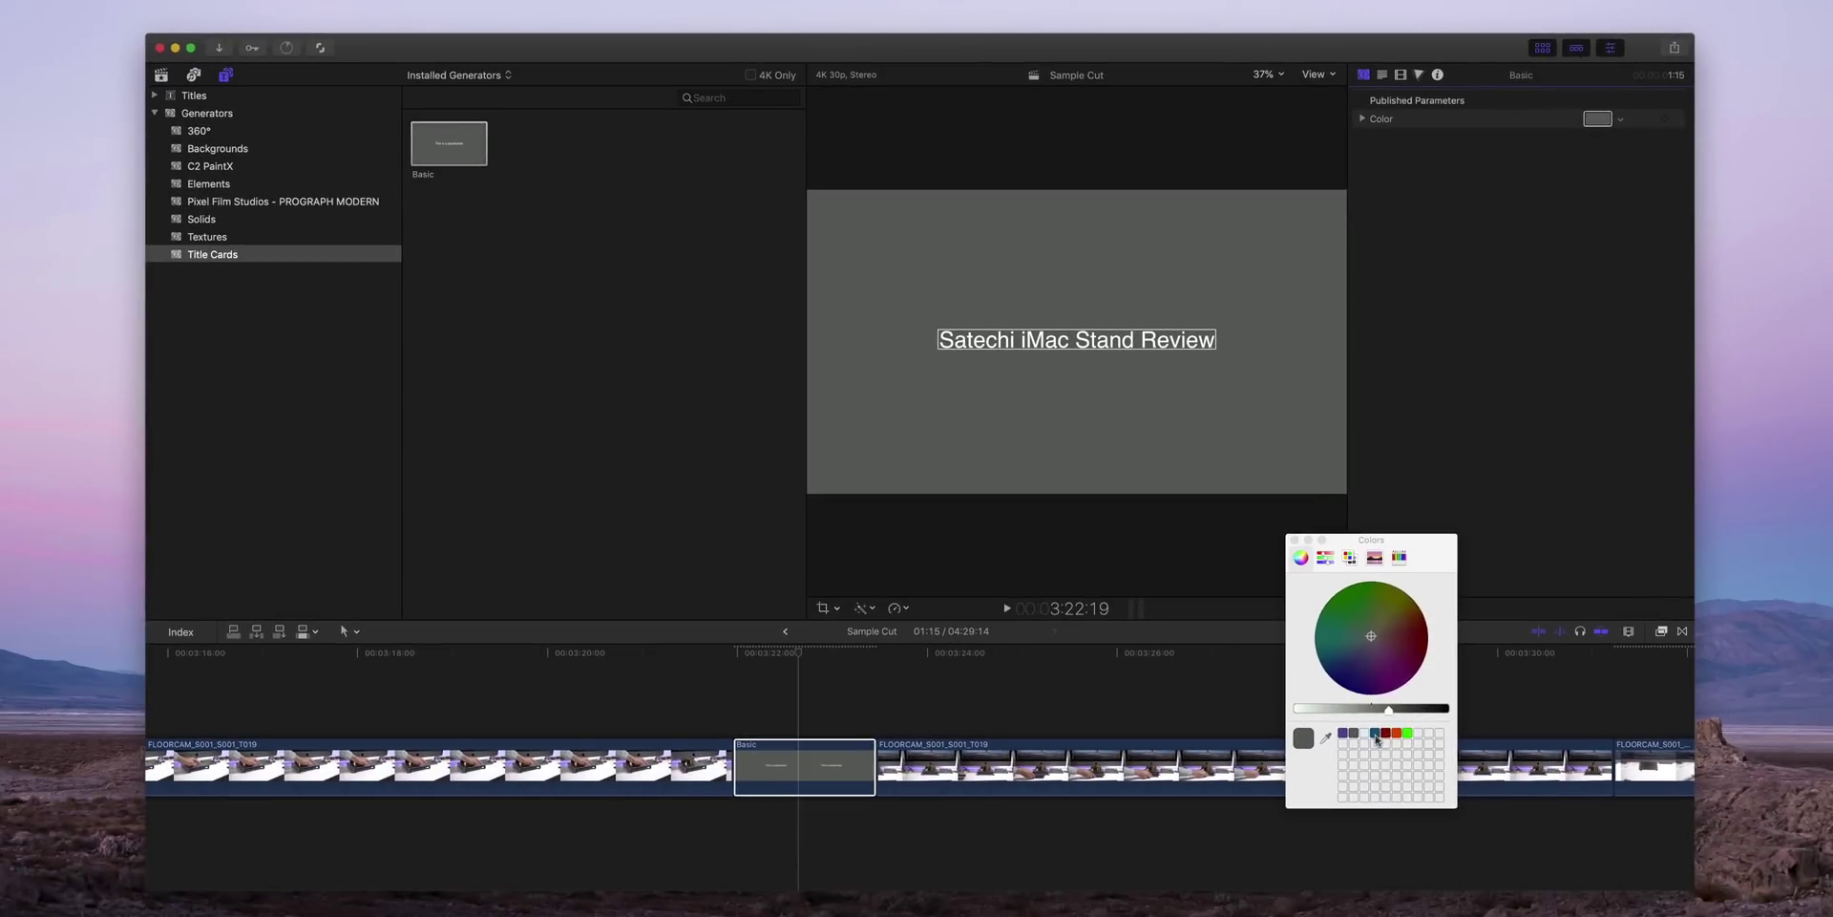
left_click(1375, 734)
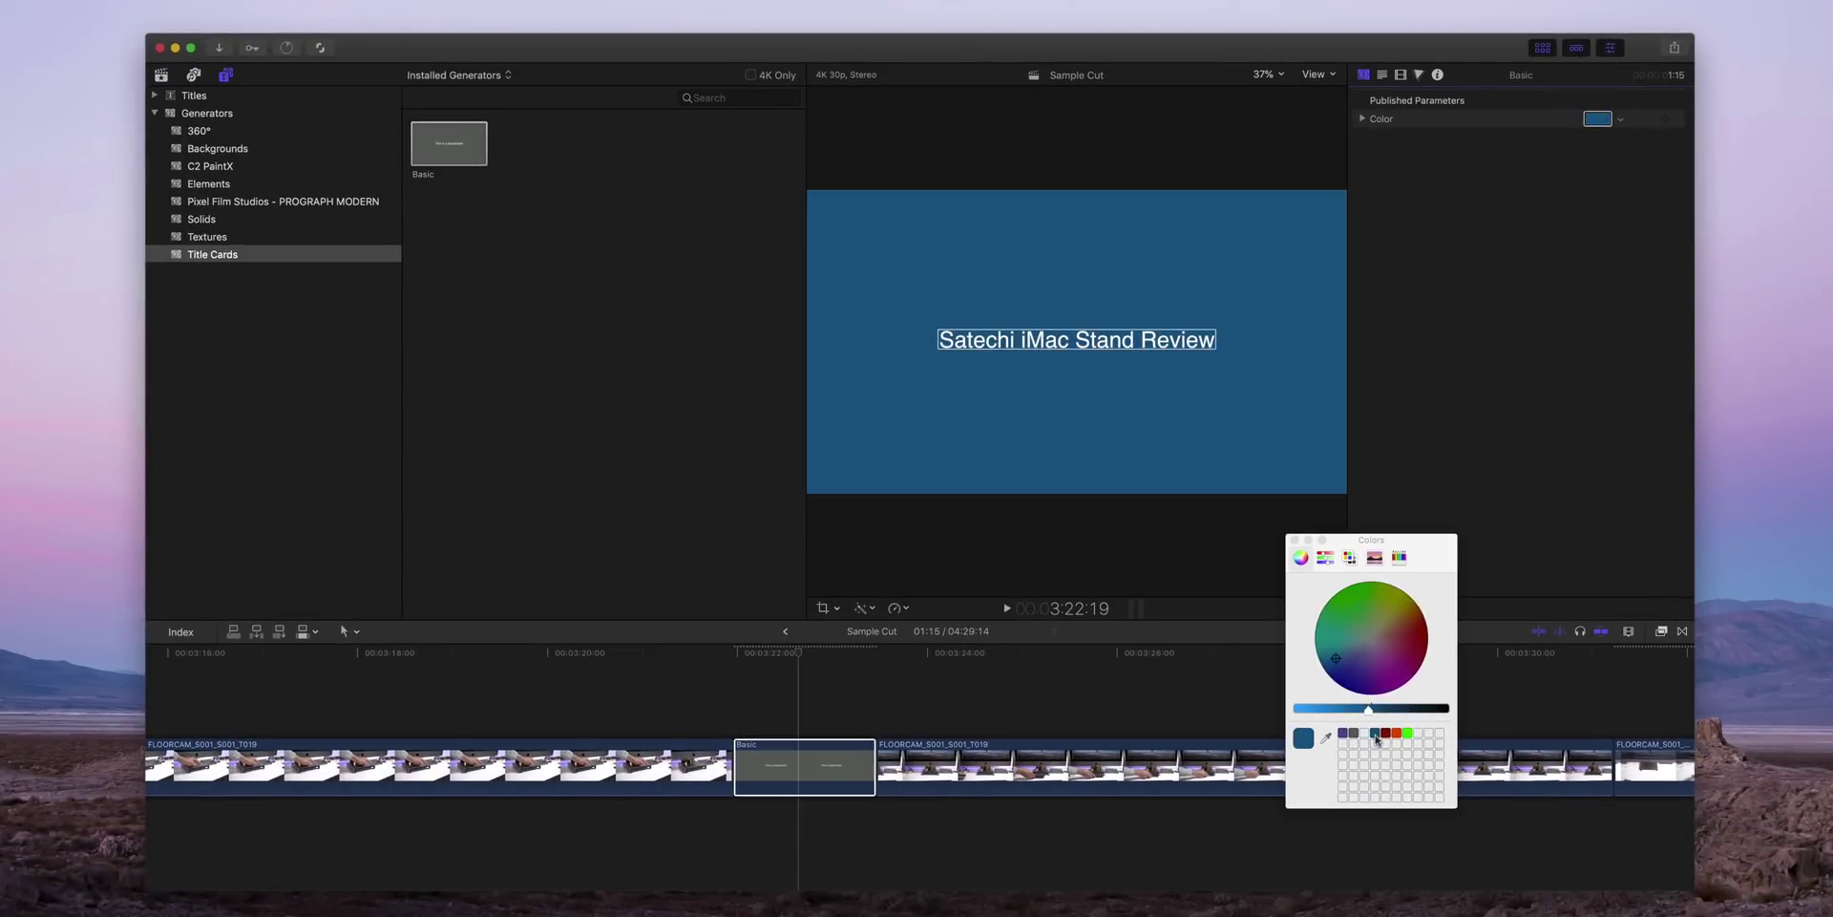
left_click(1295, 541)
- Deselect the title card and park the playhead at the start of the T020 clip
left_click(813, 700)
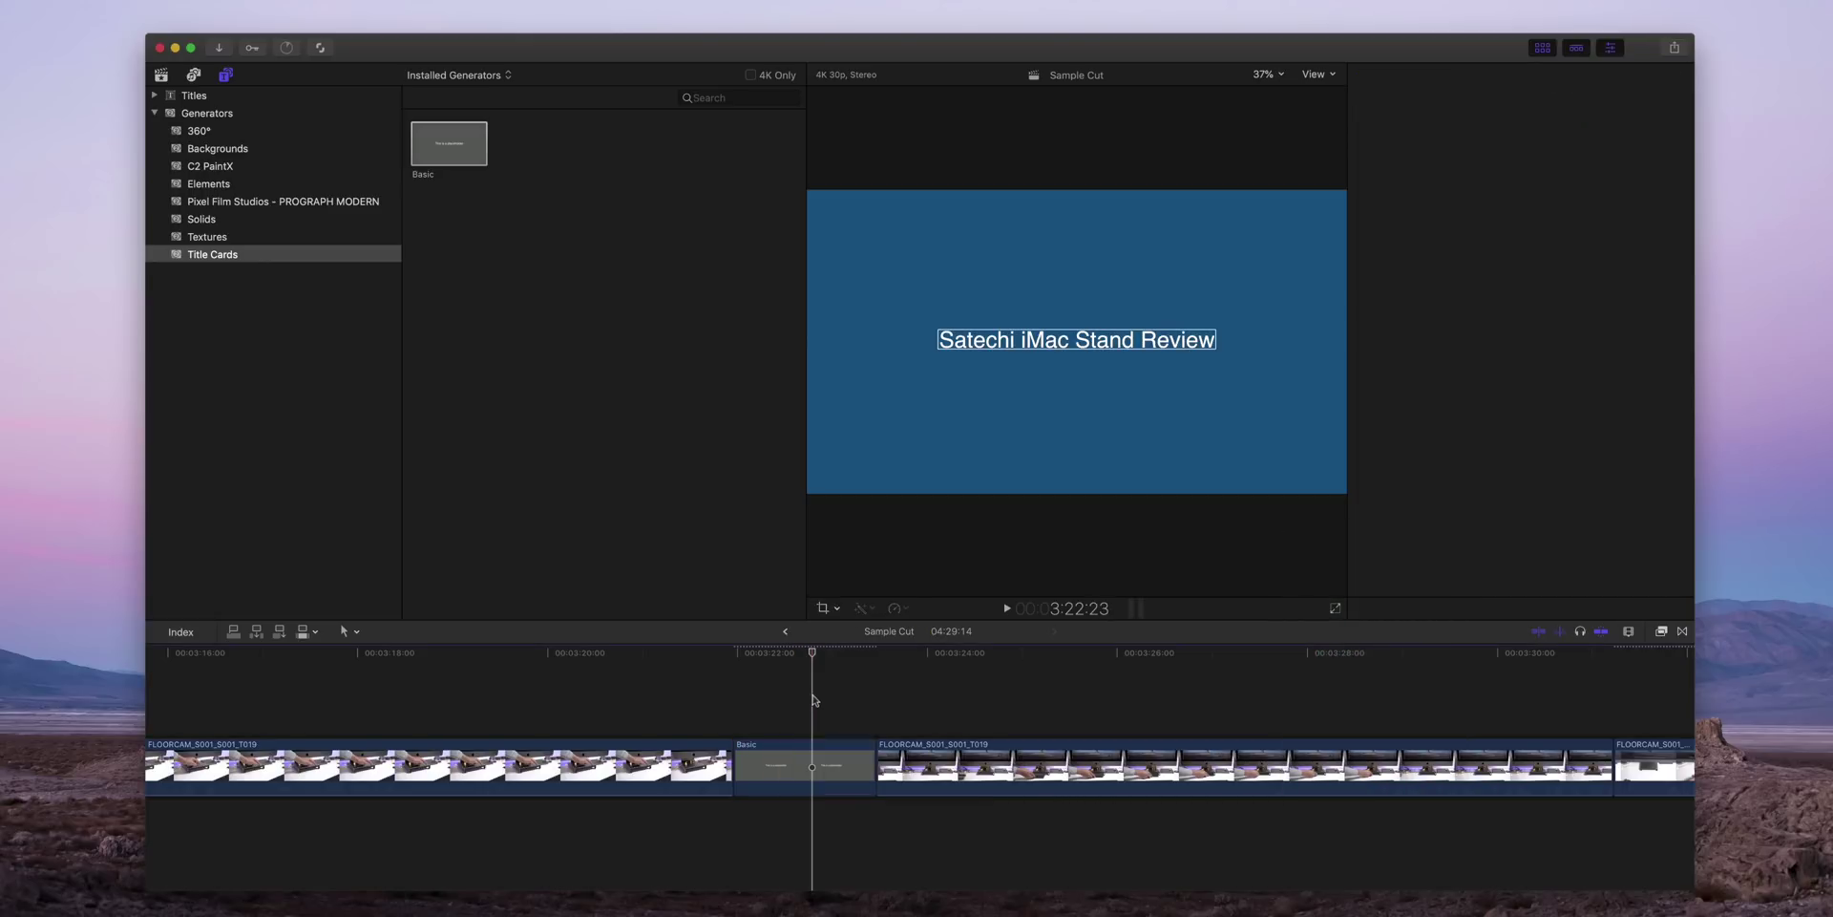
key("Down")
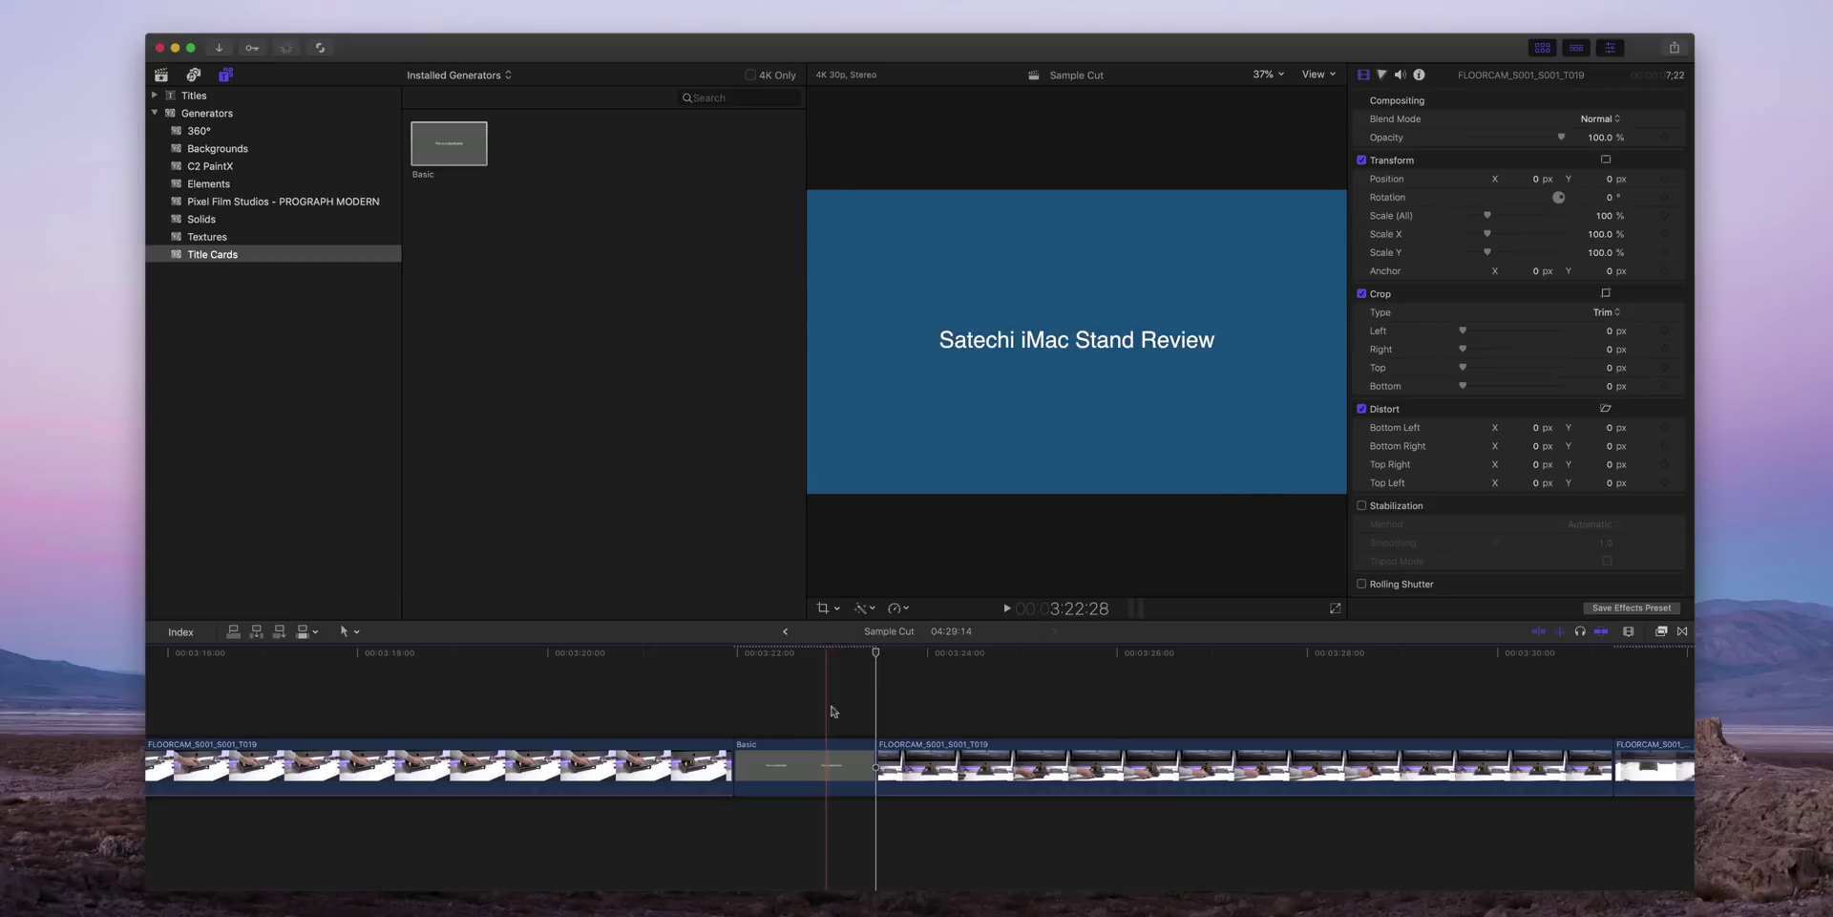
left_click(1197, 702)
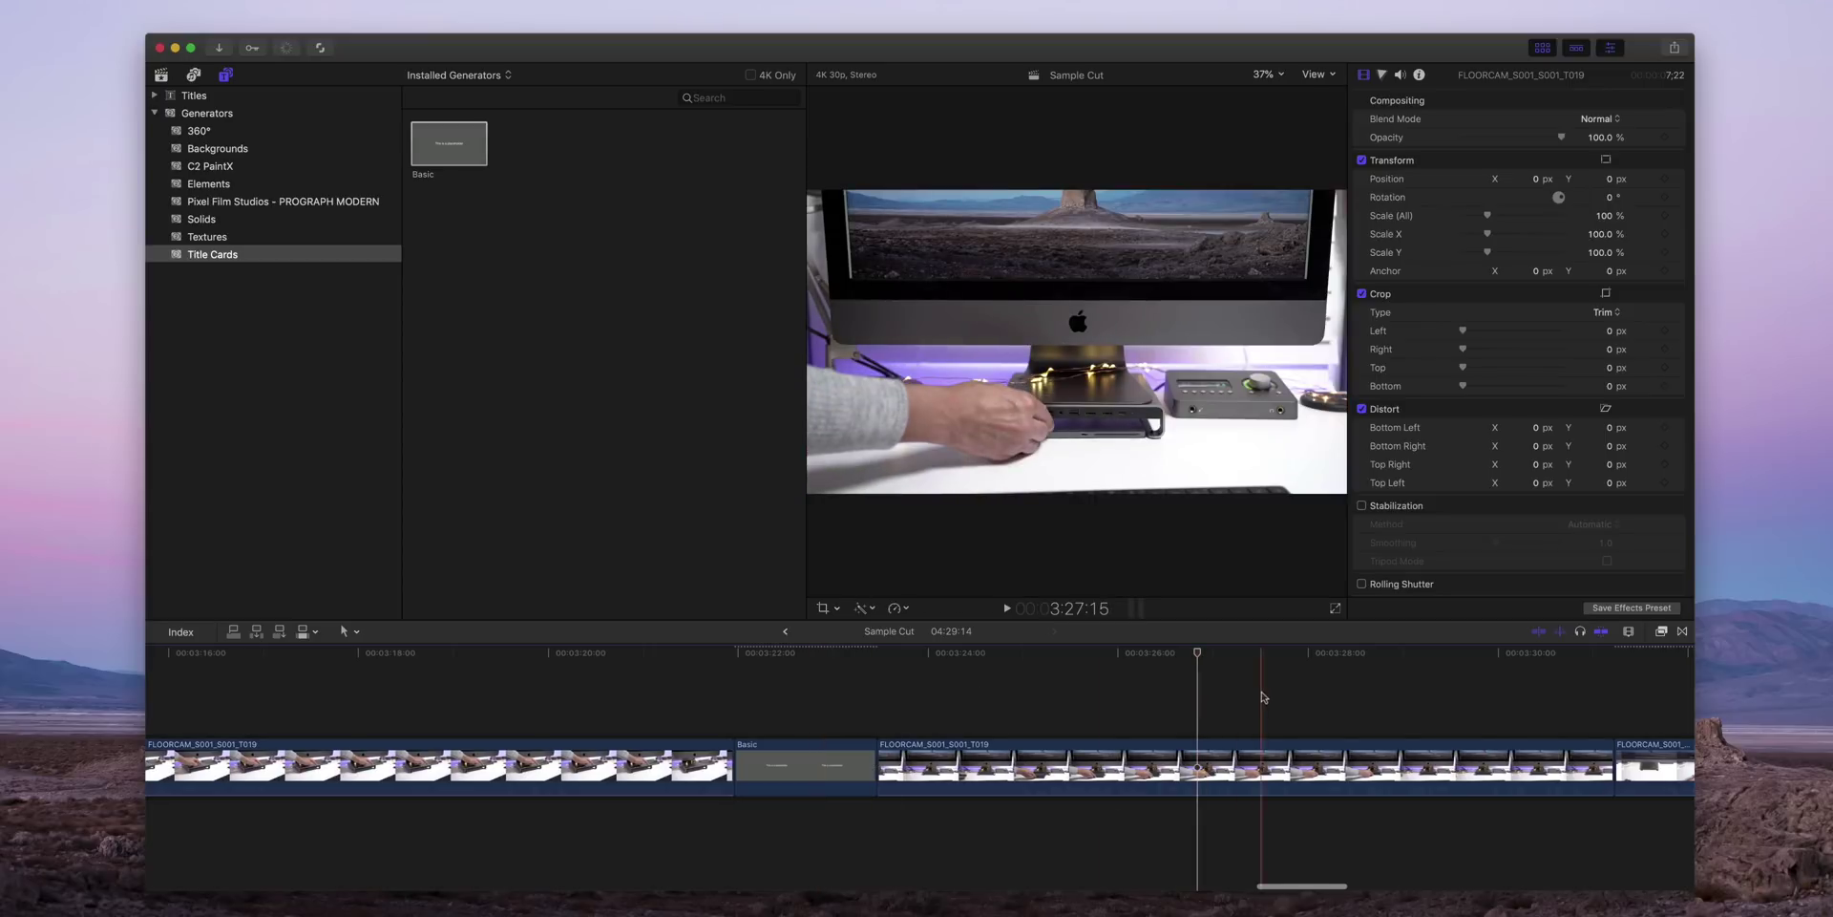
scroll(1261, 697, "right", 5)
left_click(1145, 689)
key("Up")
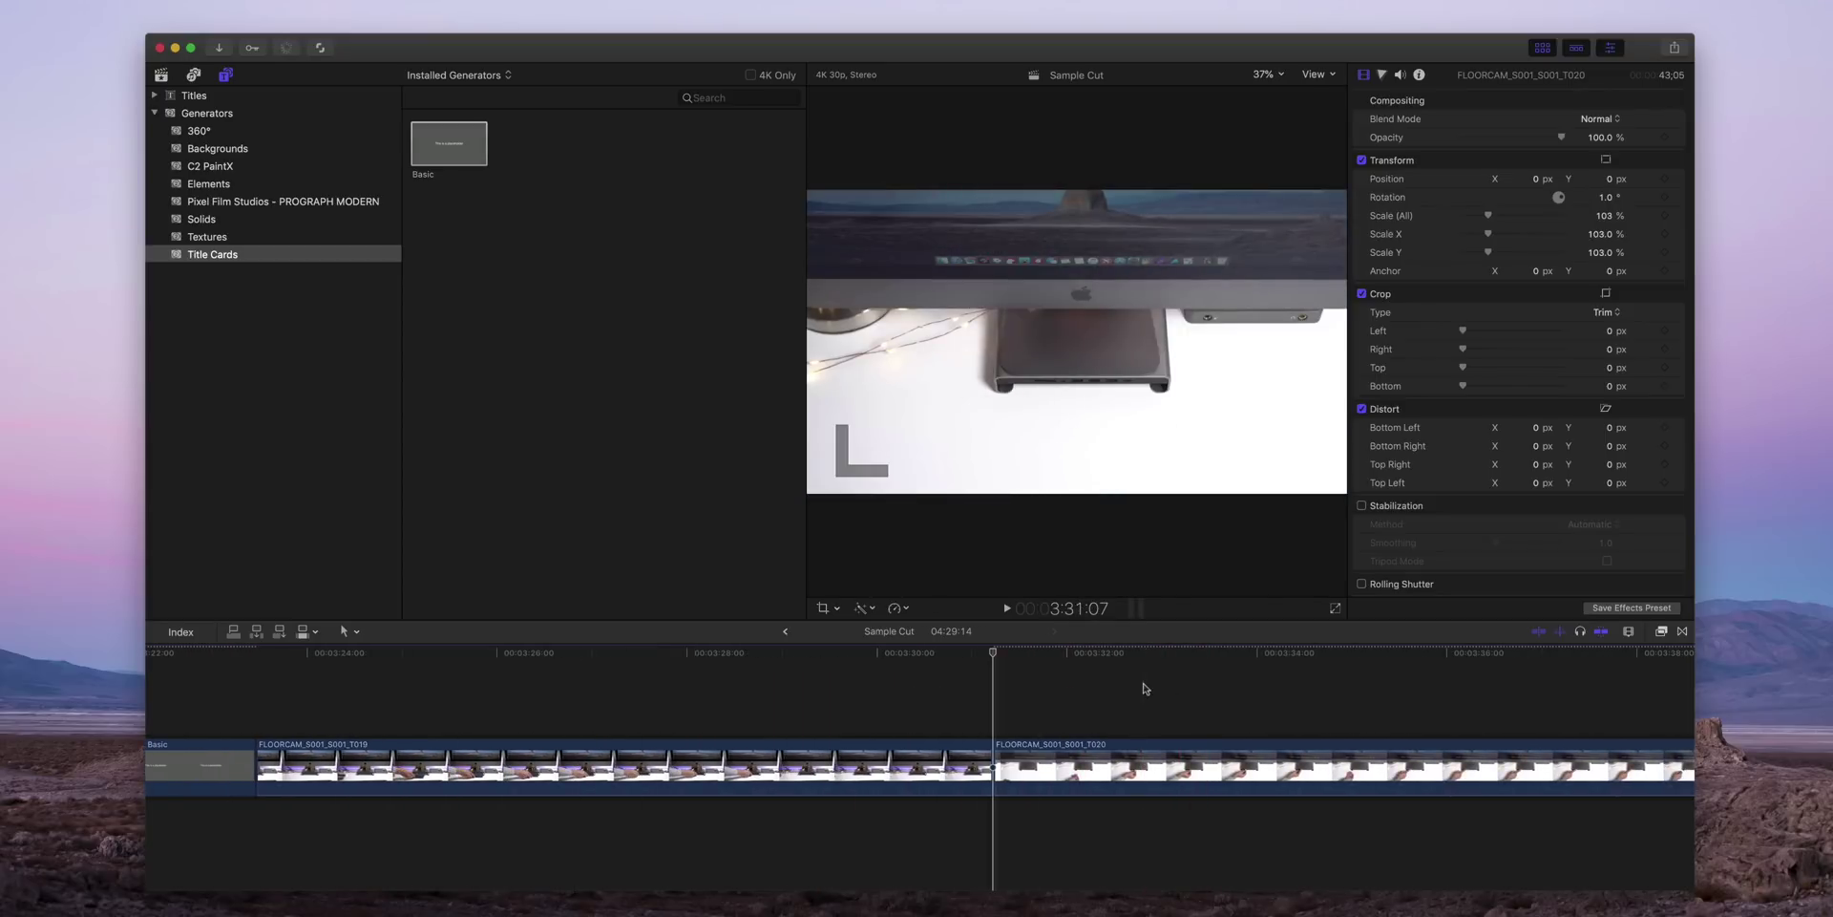
- Insert four Basic title cards back to back before T020, then zoom out to the whole project
left_click_drag(456, 150, 1012, 764)
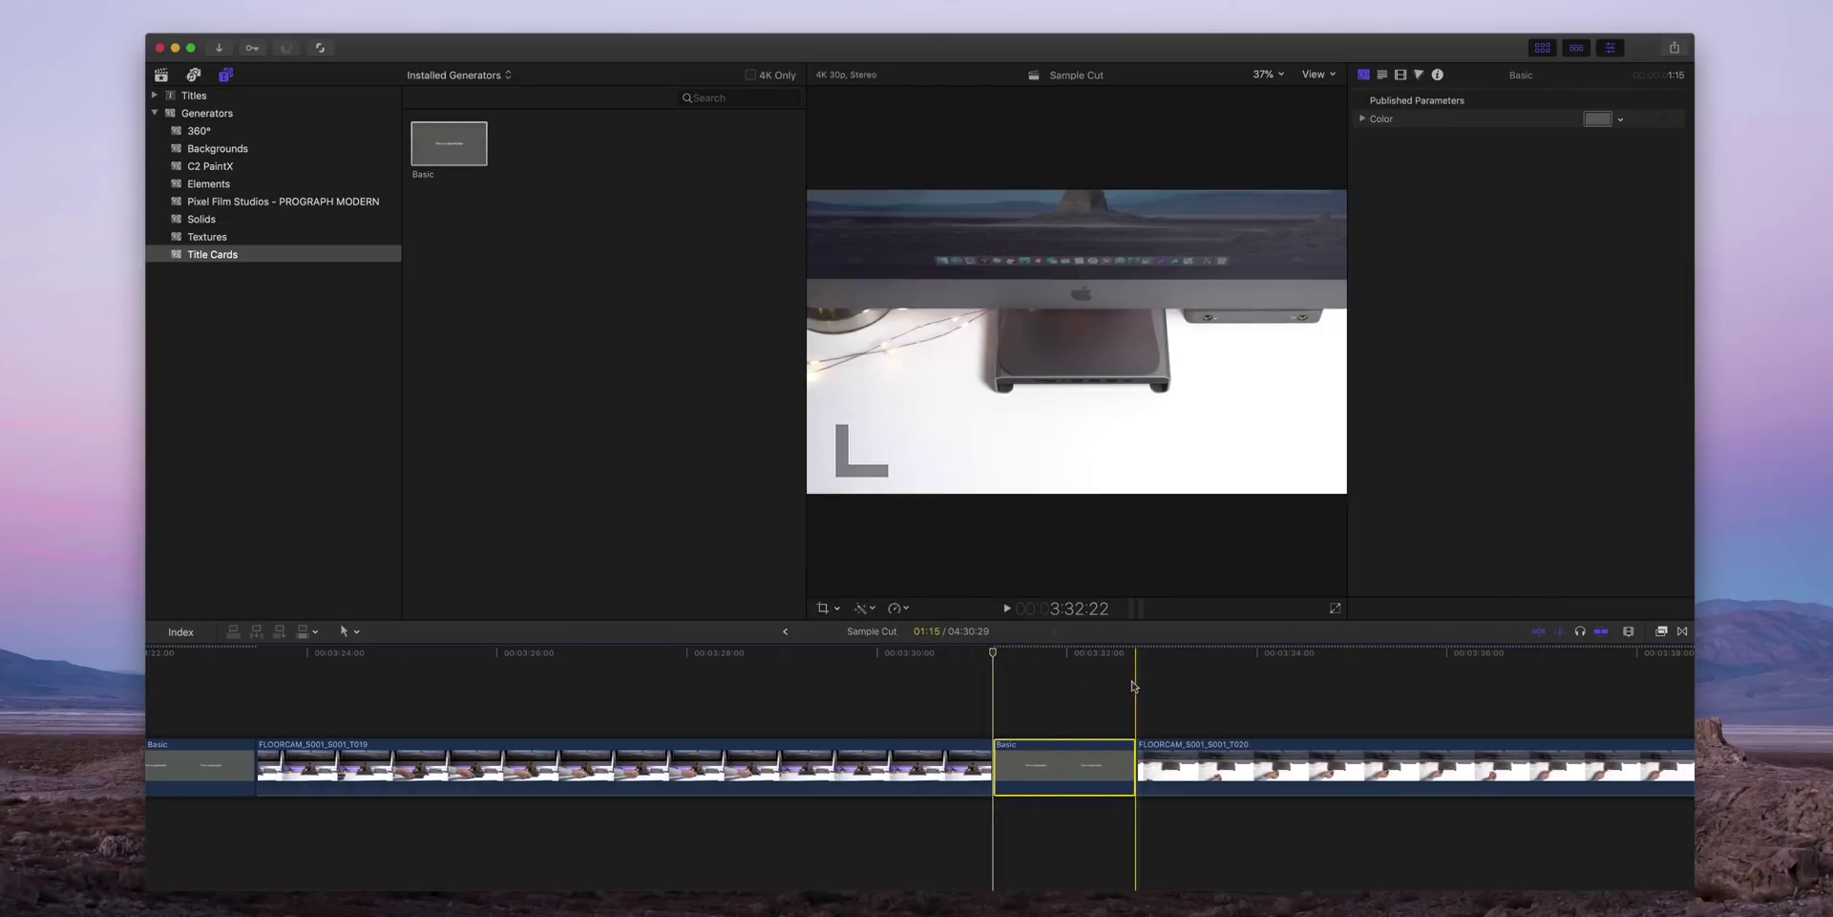
left_click(1137, 686)
left_click(455, 148)
key("w")
key("w")
key("w")
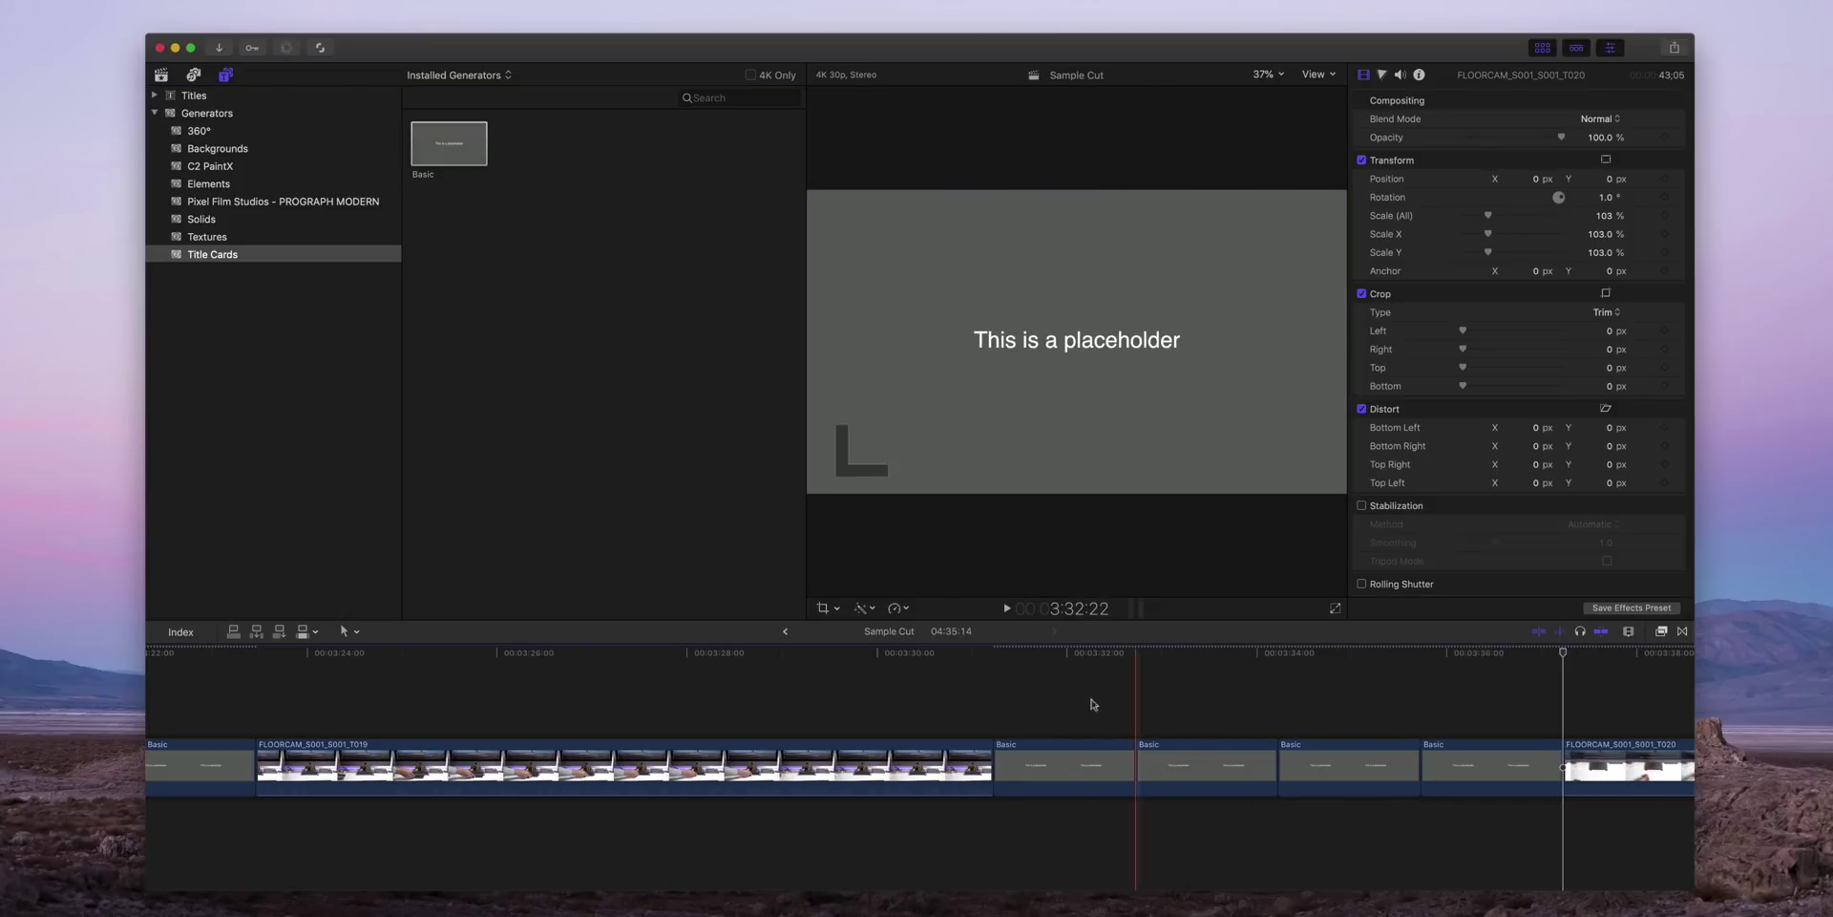
left_click(1044, 704)
key("shift+z")
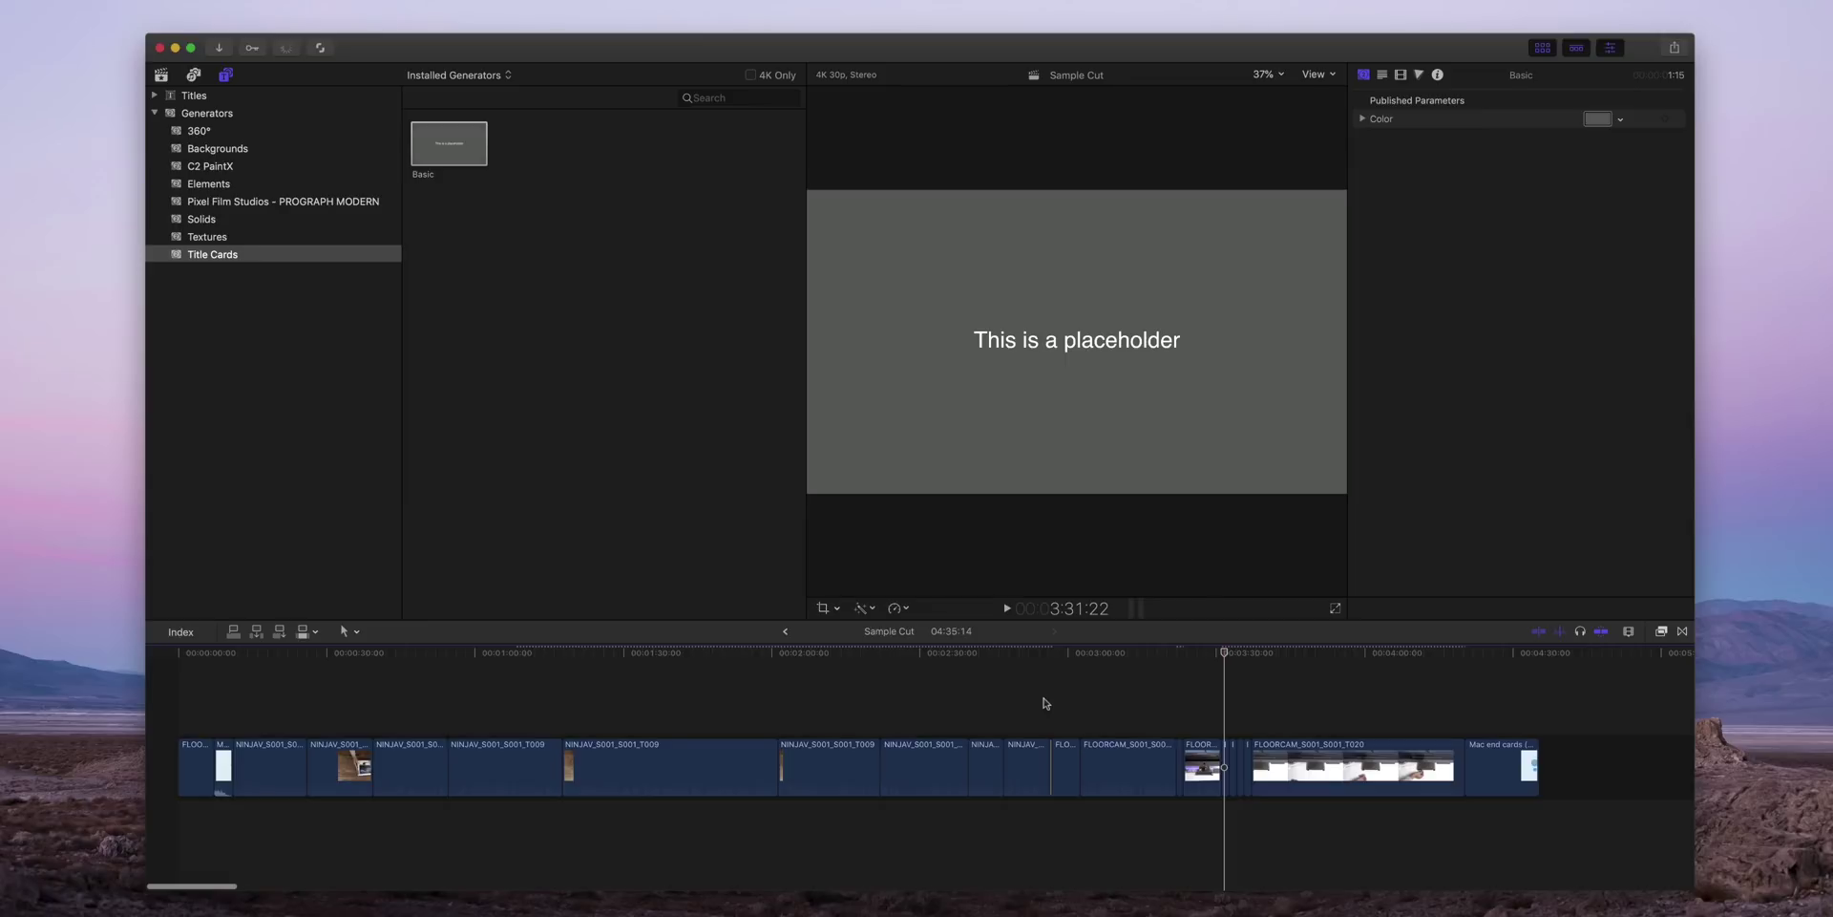